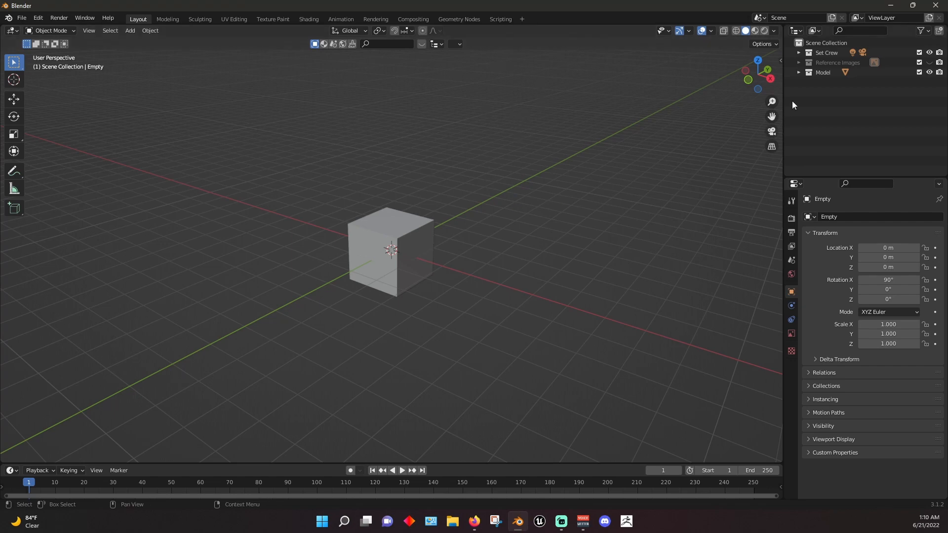
# Show the Reference Images collection without the Model collection and examine the logo reference image in front orthographic view
pyautogui.click(929, 62)
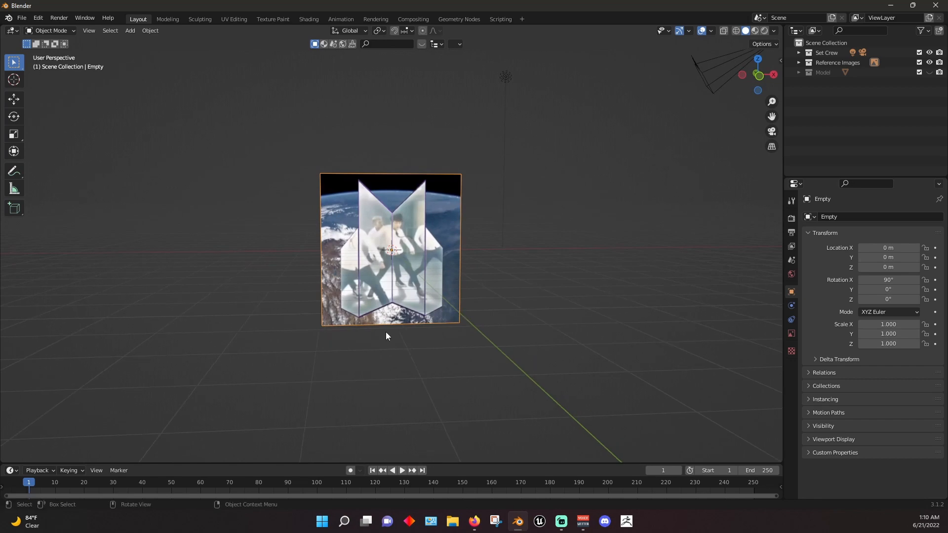
pyautogui.press('`')
pyautogui.click(392, 207)
pyautogui.press('`')
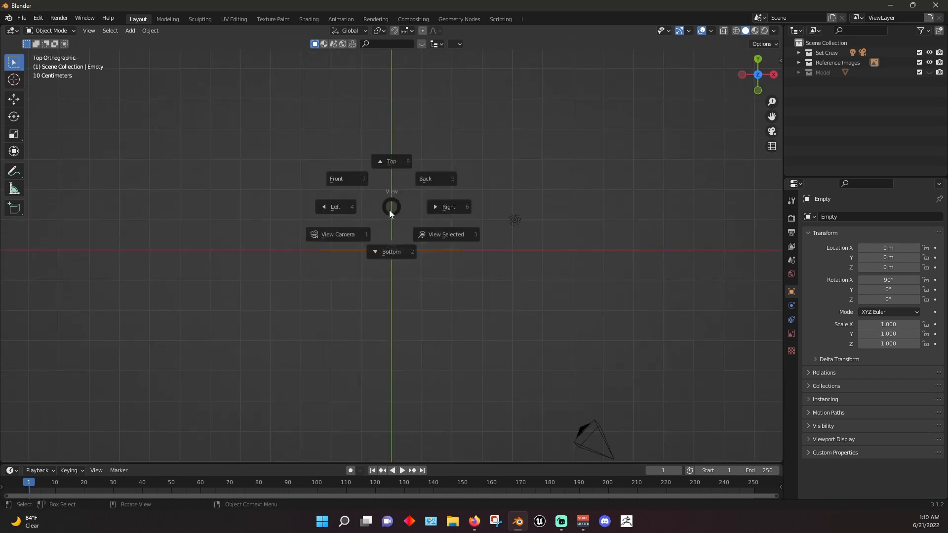
pyautogui.click(345, 183)
pyautogui.scroll(5, 384, 259)
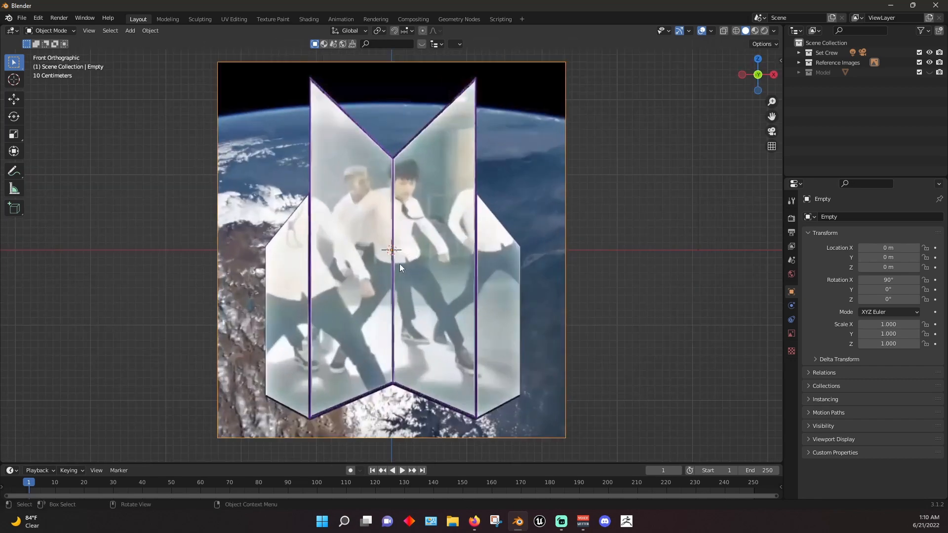
pyautogui.scroll(-10, 570, 175)
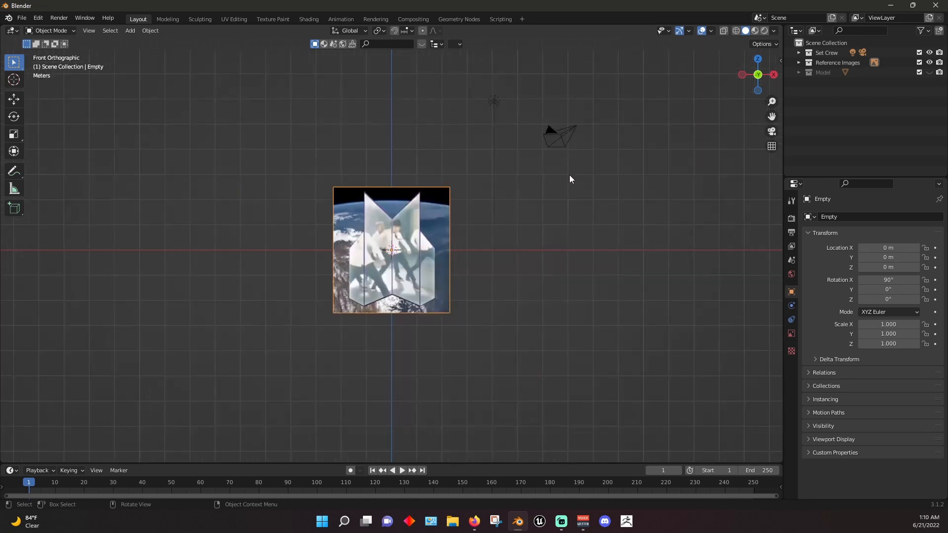
pyautogui.scroll(2, 561, 185)
pyautogui.scroll(4, 537, 229)
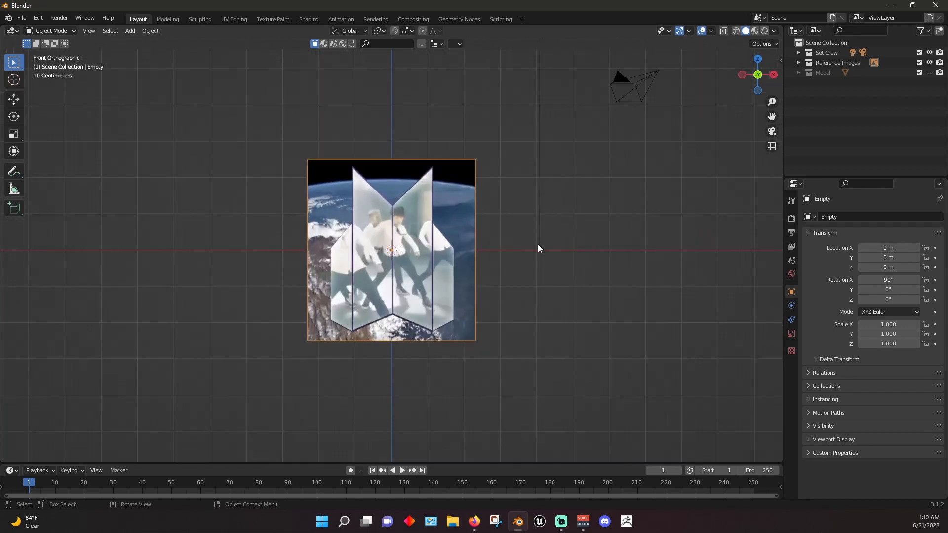
pyautogui.scroll(-1, 547, 240)
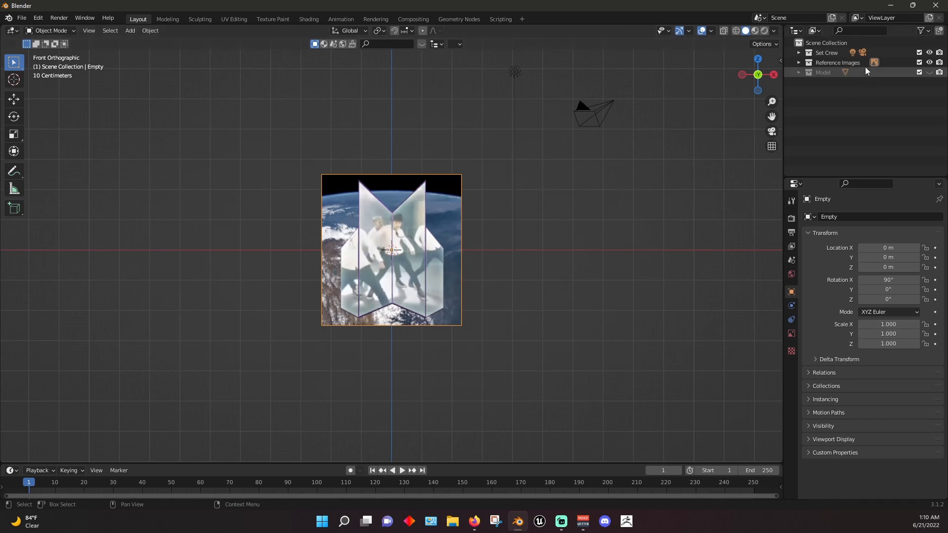
# Make the Model collection visible again and hide the Reference Images collection
pyautogui.click(929, 72)
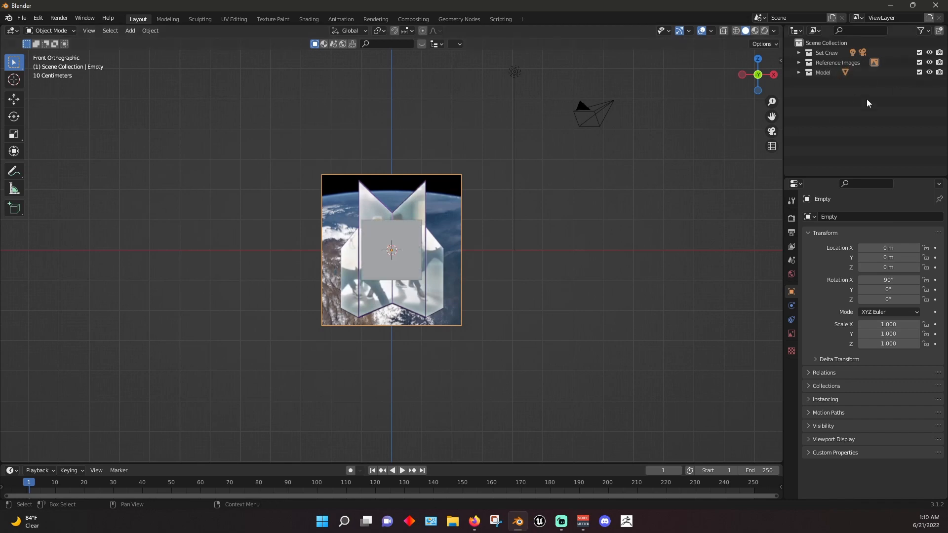
pyautogui.click(929, 63)
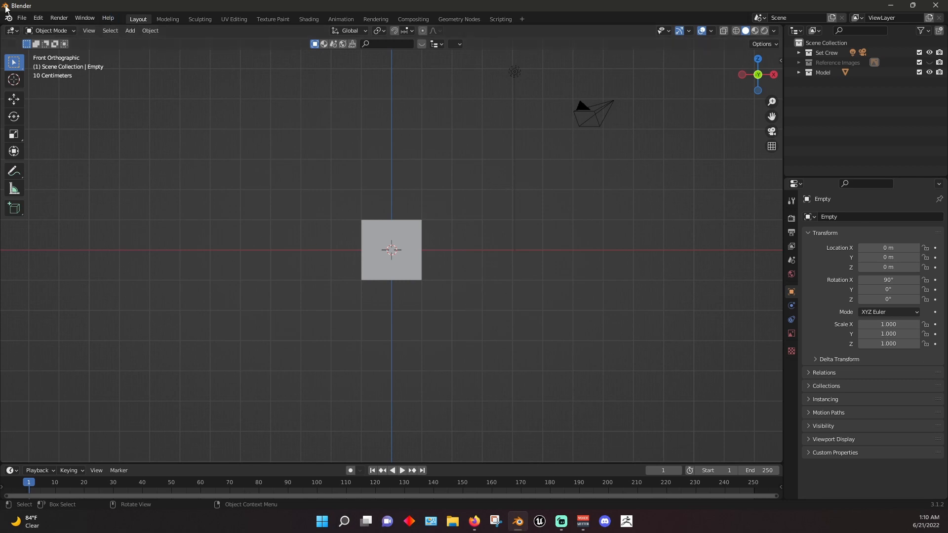
# Open the file "bts fire logo concept 2.blend" from the Blender Projects folder
pyautogui.click(21, 17)
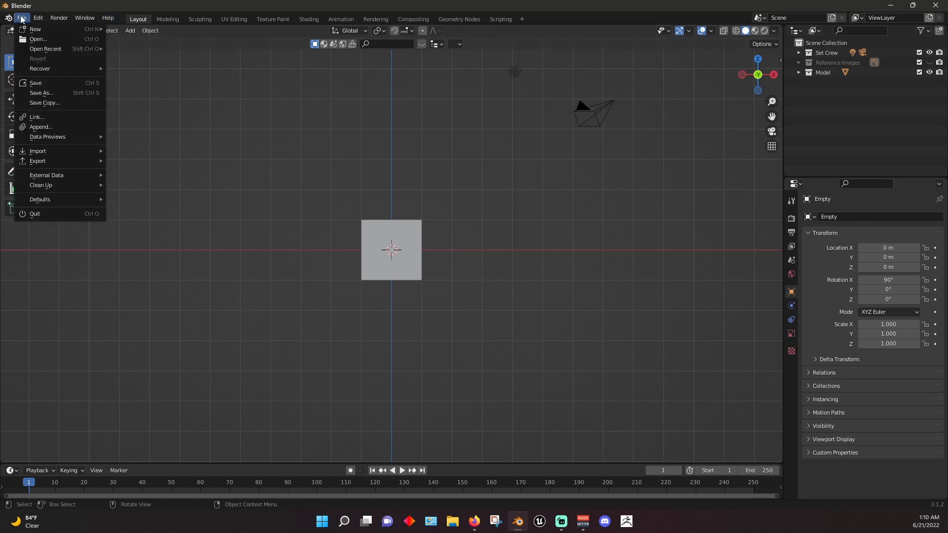
pyautogui.click(43, 39)
pyautogui.click(487, 278)
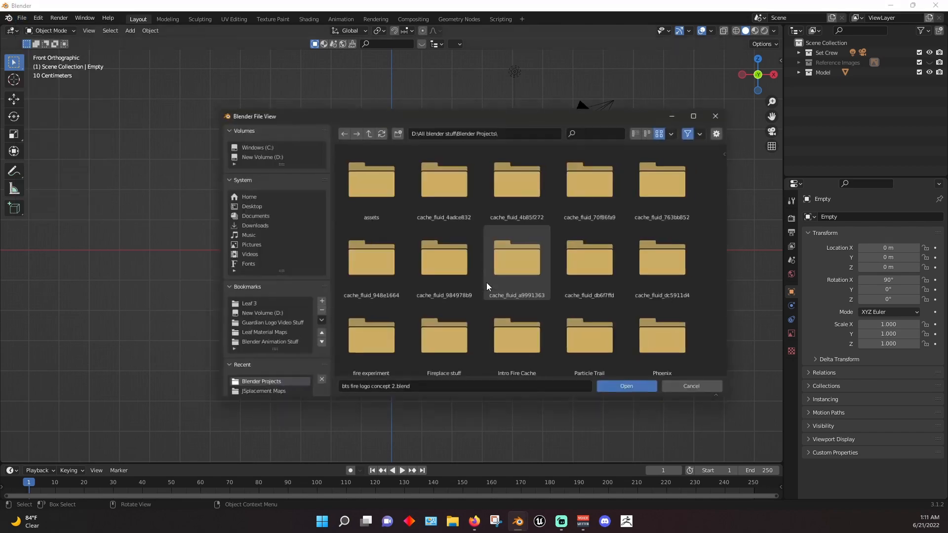
pyautogui.scroll(-6, 494, 278)
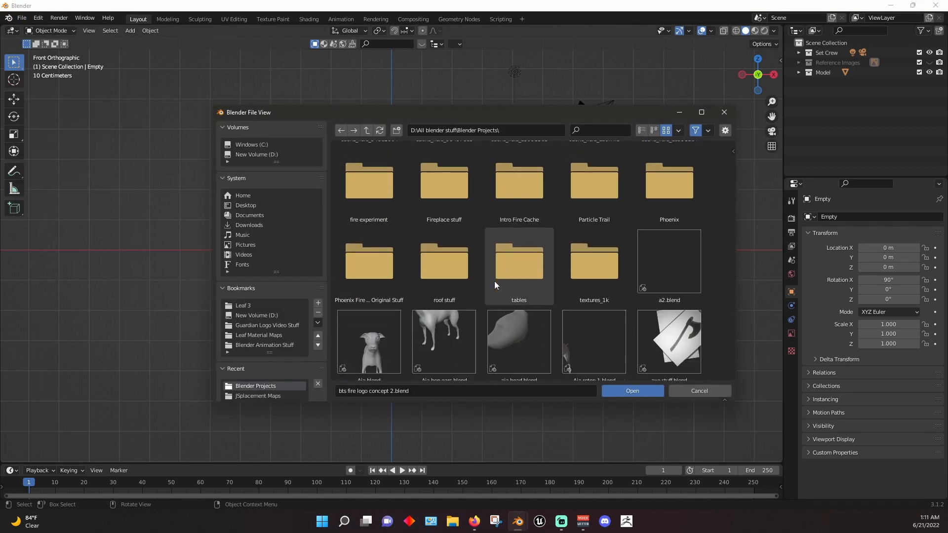
pyautogui.doubleClick(432, 321)
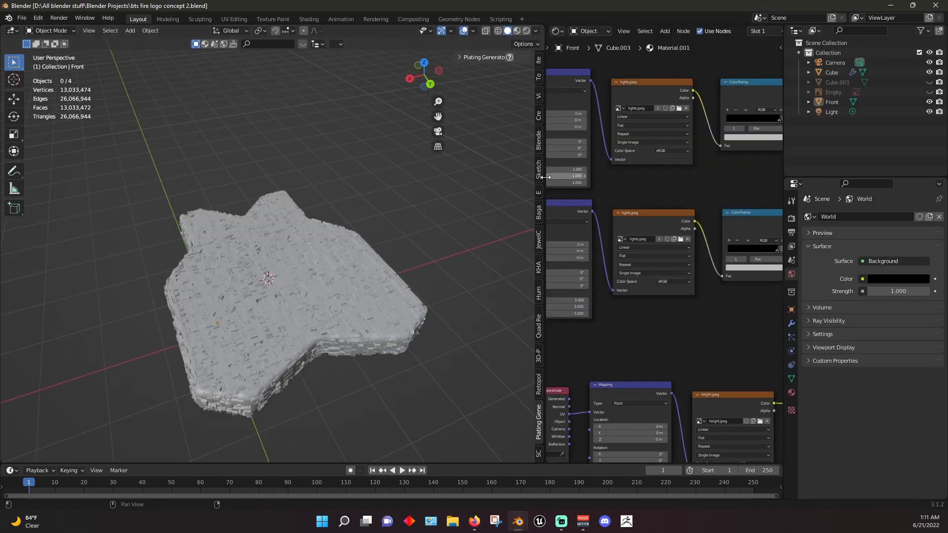
# Widen the 3D viewport and examine the logo model's panelled surface, rounded edges and outline from above and from the sides
pyautogui.moveTo(543, 189); pyautogui.dragTo(768, 175)
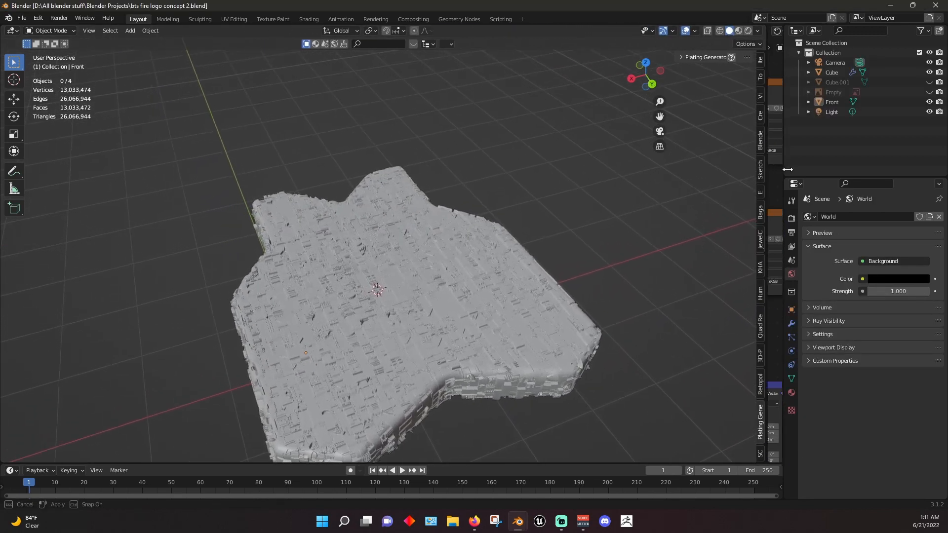
pyautogui.scroll(4, 581, 300)
pyautogui.moveTo(582, 297); pyautogui.dragTo(477, 359, button='middle')
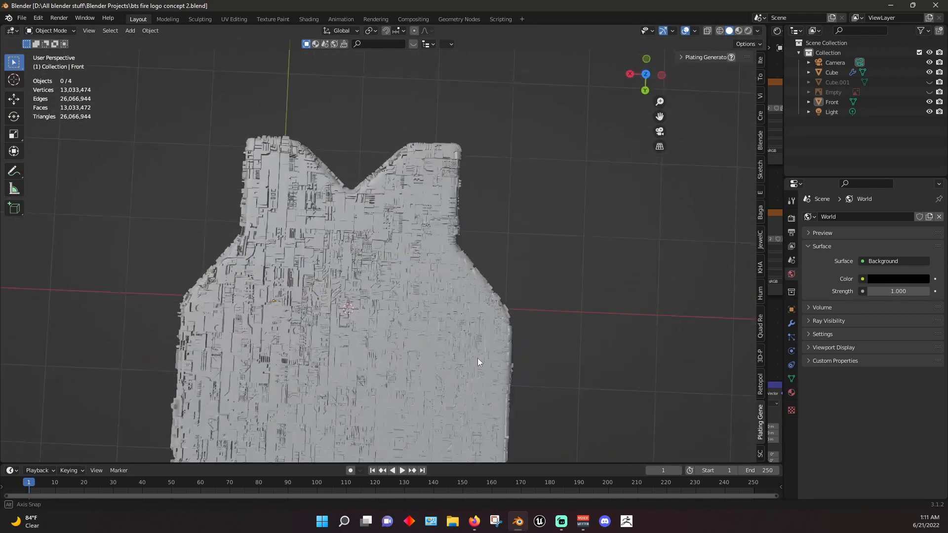
pyautogui.scroll(-4, 478, 341)
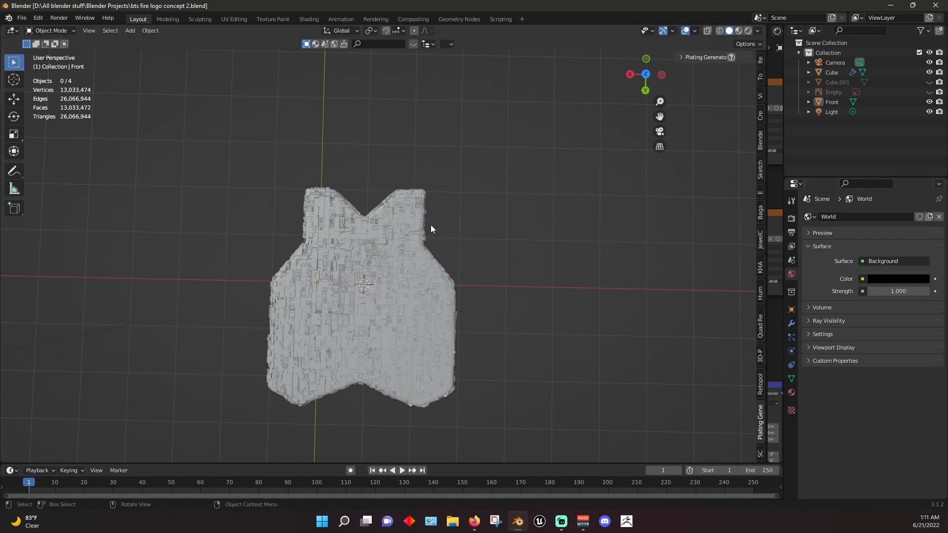
pyautogui.scroll(4, 515, 288)
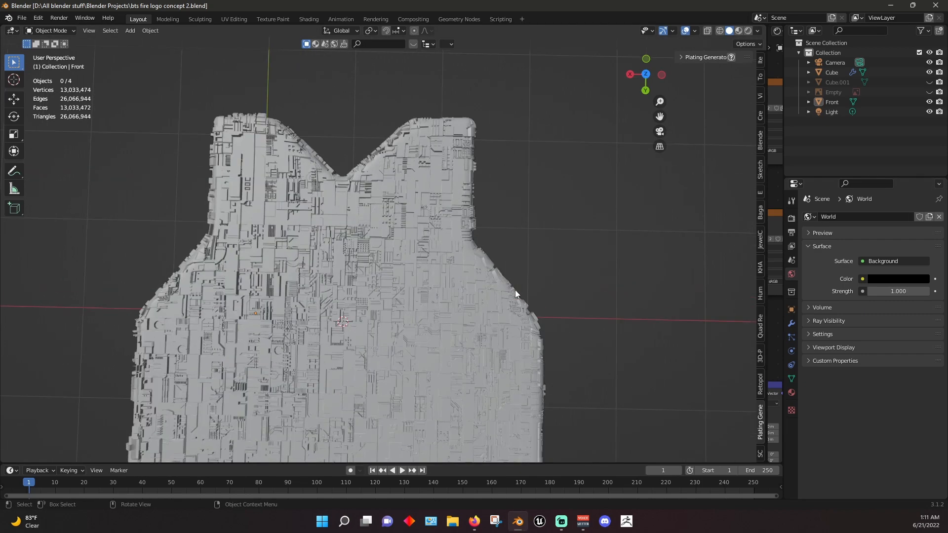
pyautogui.scroll(-1, 502, 295)
pyautogui.scroll(1, 493, 294)
pyautogui.moveTo(493, 294); pyautogui.dragTo(546, 202, button='middle')
pyautogui.scroll(4, 499, 230)
pyautogui.moveTo(499, 230); pyautogui.dragTo(443, 349, button='middle')
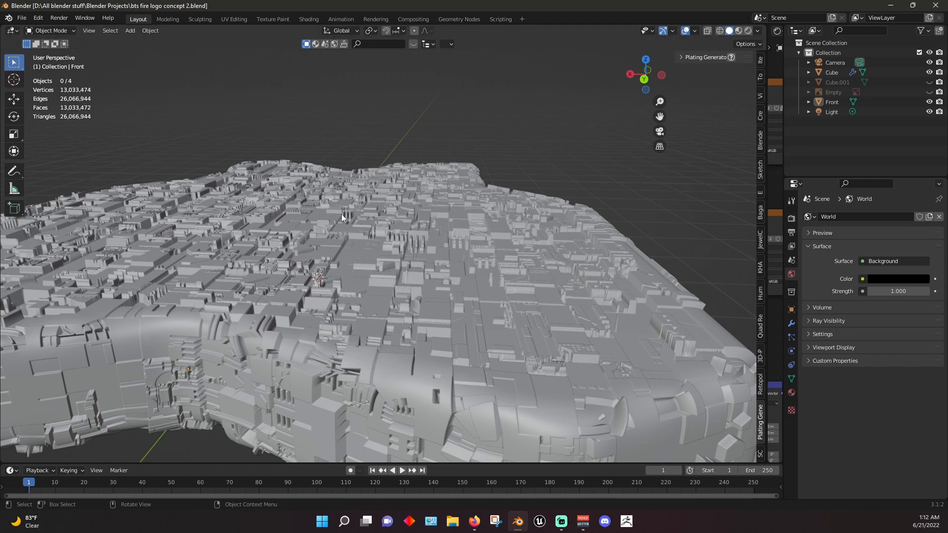
pyautogui.moveTo(341, 214); pyautogui.dragTo(348, 277, button='middle')
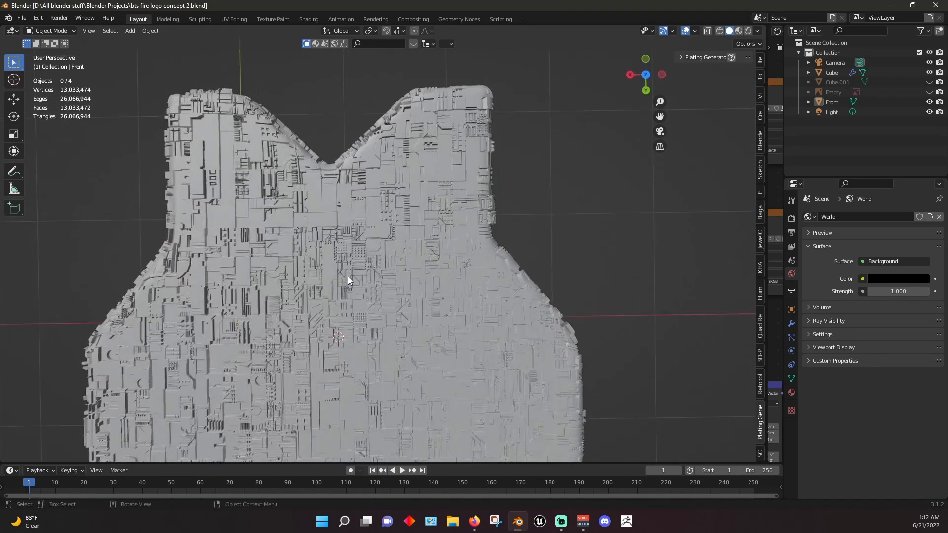
pyautogui.scroll(-5, 347, 279)
pyautogui.scroll(6, 407, 401)
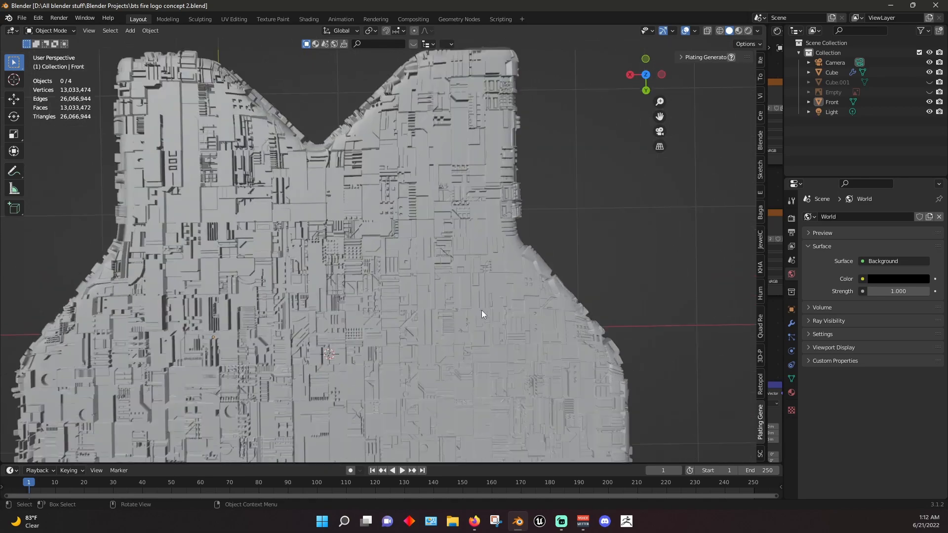
pyautogui.moveTo(660, 117)
pyautogui.mouseDown()
pyautogui.moveTo(659, 101)
pyautogui.moveTo(481, 463)
pyautogui.mouseUp()
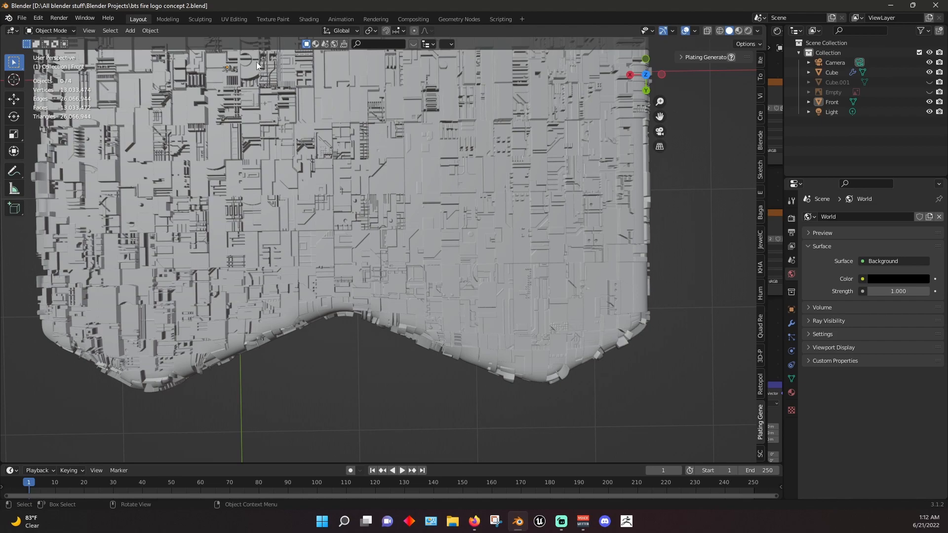
pyautogui.moveTo(360, 161); pyautogui.dragTo(99, 153, button='middle')
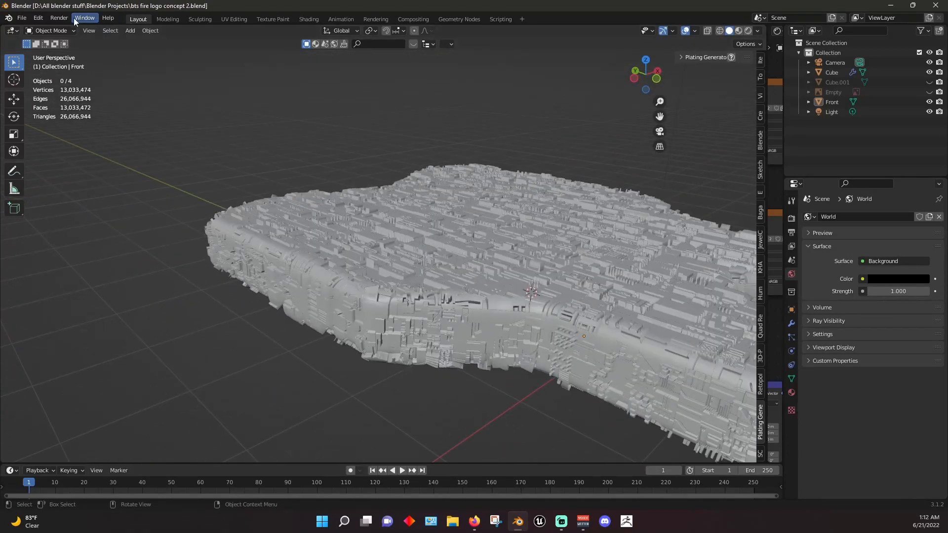
# Open the file "bts fire logo.blend" from the Blender Projects folder
pyautogui.click(22, 20)
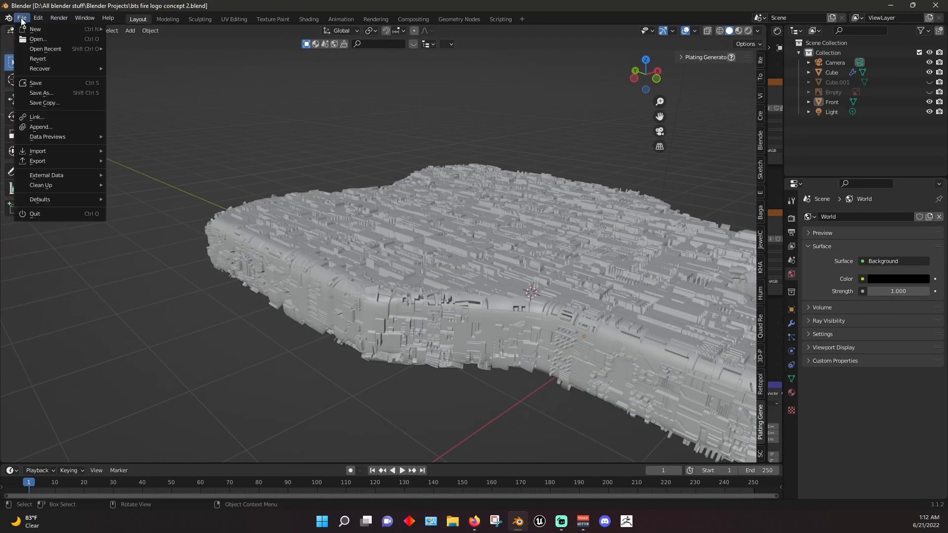
pyautogui.click(36, 42)
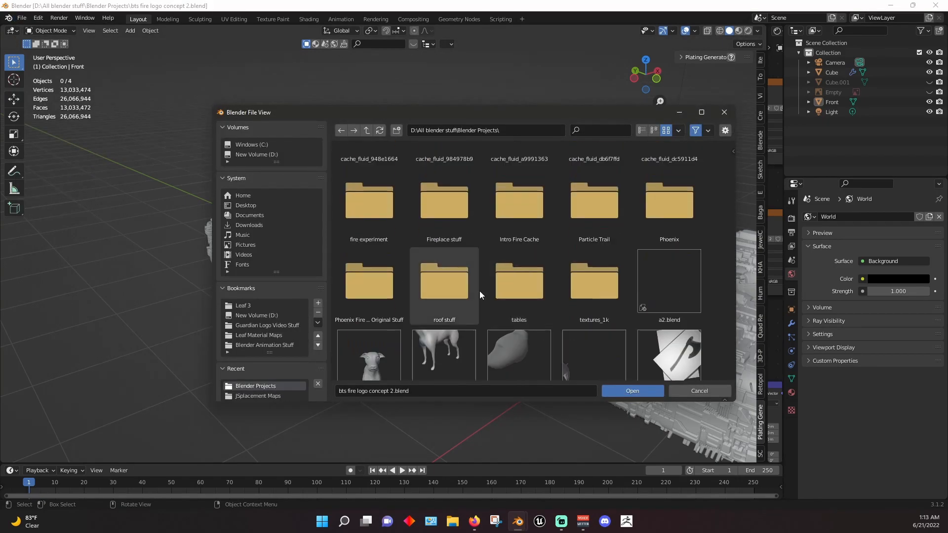
pyautogui.scroll(-3, 479, 291)
pyautogui.doubleClick(478, 288)
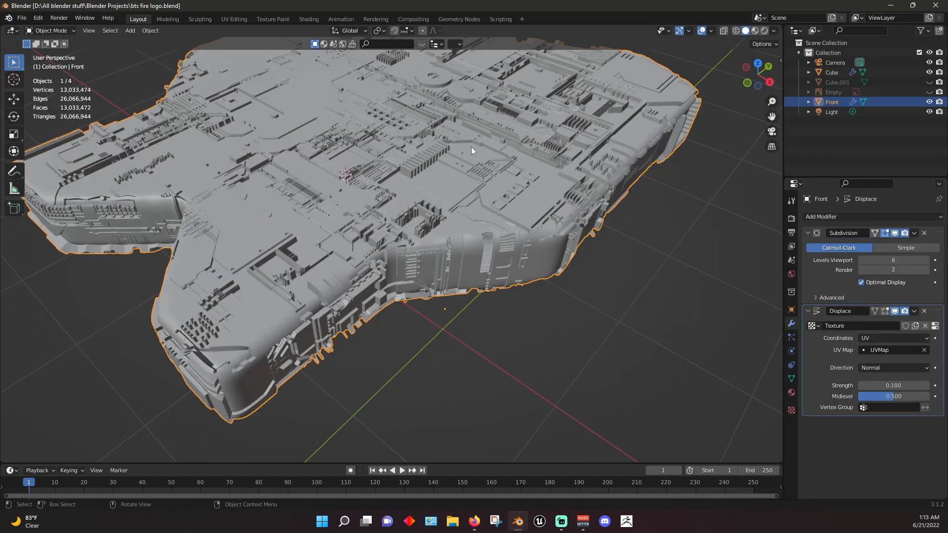
# Examine the displaced surface detail on the Front object's sides and top face
pyautogui.moveTo(471, 147); pyautogui.dragTo(324, 158, button='middle')
pyautogui.moveTo(531, 373); pyautogui.dragTo(552, 303, button='middle')
pyautogui.scroll(-3, 537, 295)
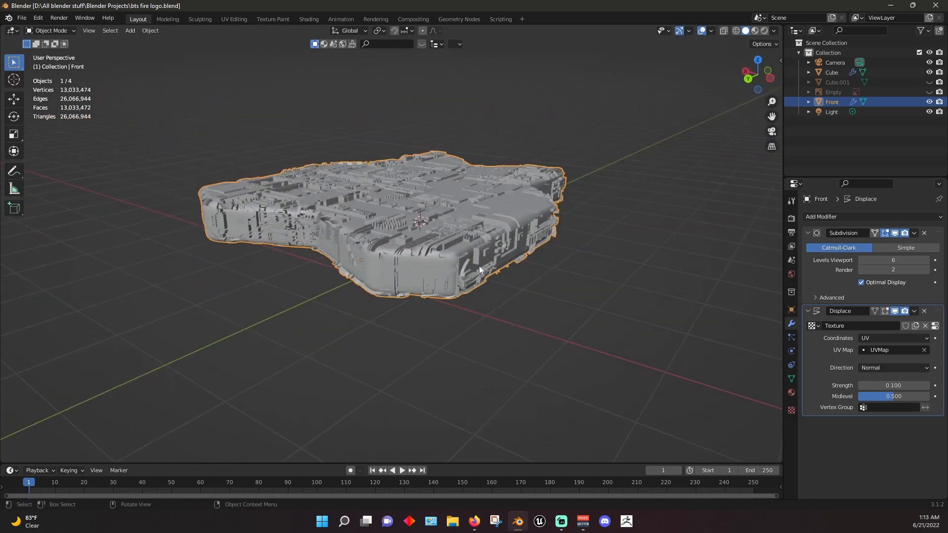
pyautogui.moveTo(479, 266); pyautogui.dragTo(505, 304, button='middle')
pyautogui.scroll(5, 500, 304)
pyautogui.moveTo(424, 271); pyautogui.dragTo(435, 301, button='middle')
# Create a new file with the General template
pyautogui.click(22, 18)
pyautogui.moveTo(74, 29)
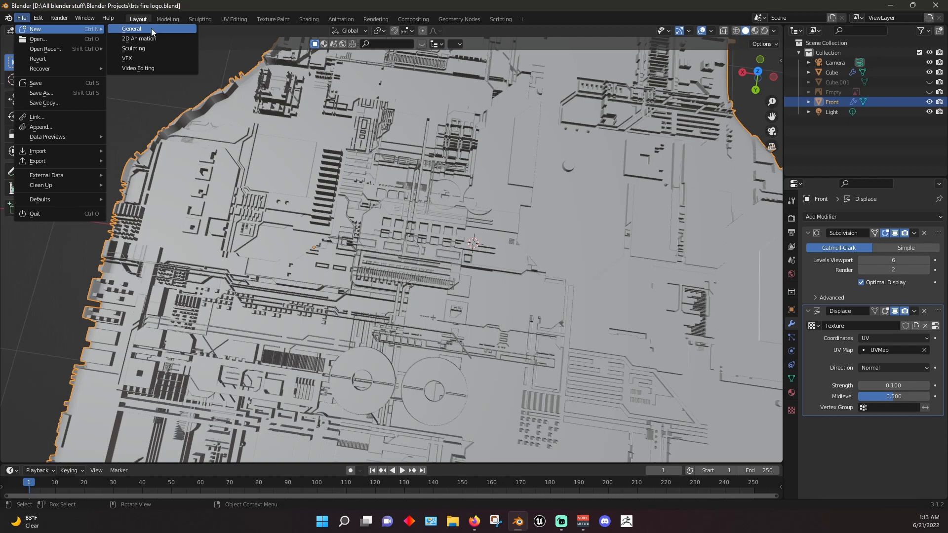
pyautogui.click(151, 28)
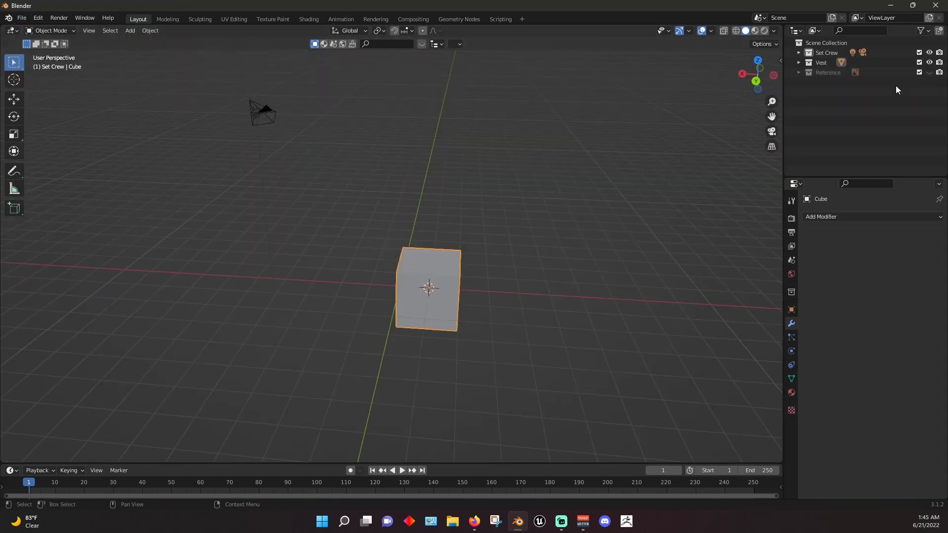
# Show the Reference collection and frame the cube and logo reference image in front orthographic view
pyautogui.click(929, 72)
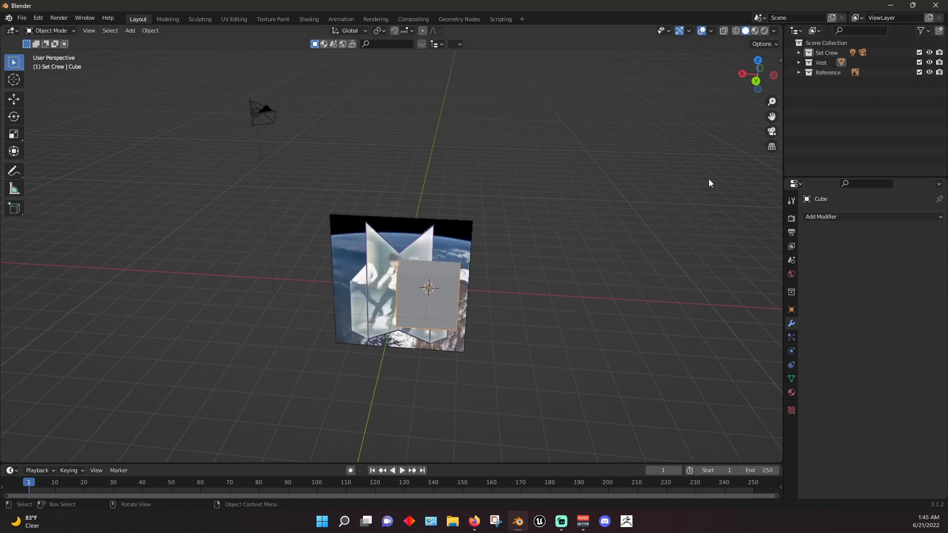
pyautogui.moveTo(709, 179); pyautogui.dragTo(644, 177, button='middle')
pyautogui.click(543, 130)
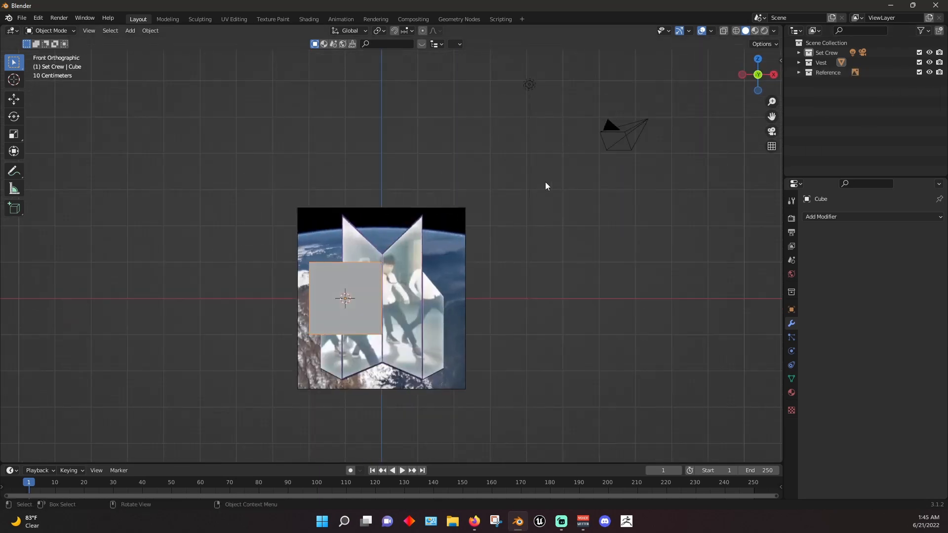
pyautogui.scroll(4, 398, 297)
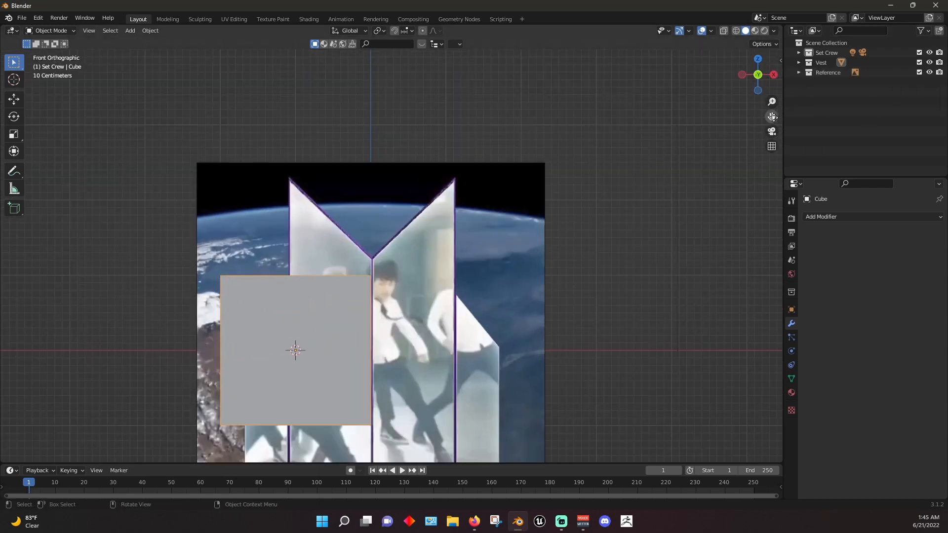
pyautogui.keyDown('shift'); pyautogui.moveTo(693, 293); pyautogui.dragTo(715, 139, button='middle'); pyautogui.keyUp('shift')
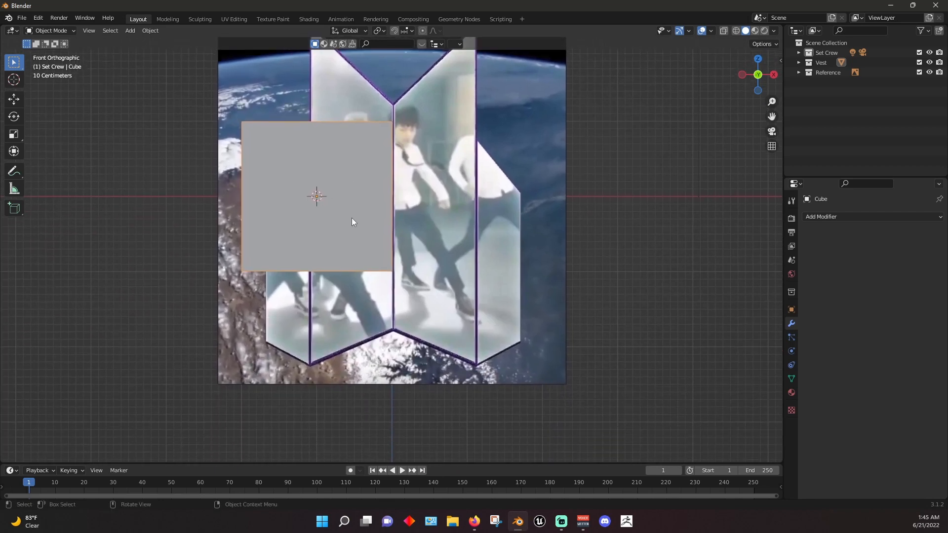
# Move the cube along X against the logo's right inner vertical line, and down along Z to that line's lower end
pyautogui.press('g')
pyautogui.press('x')
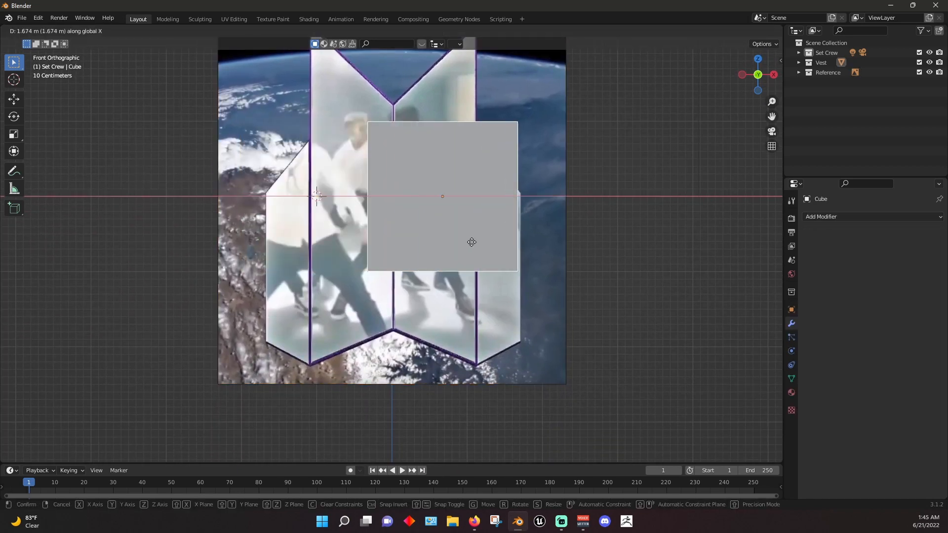
pyautogui.click(574, 253)
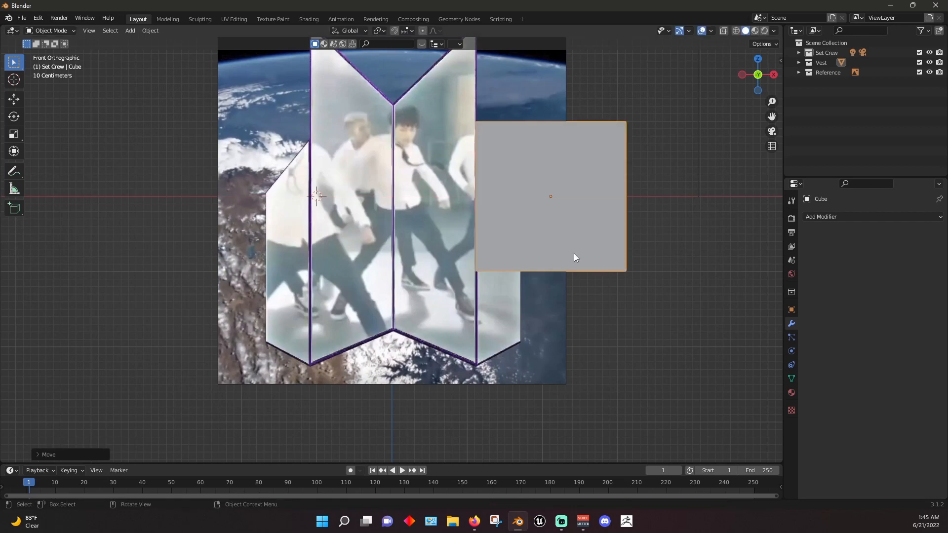
pyautogui.press('g')
pyautogui.press('z')
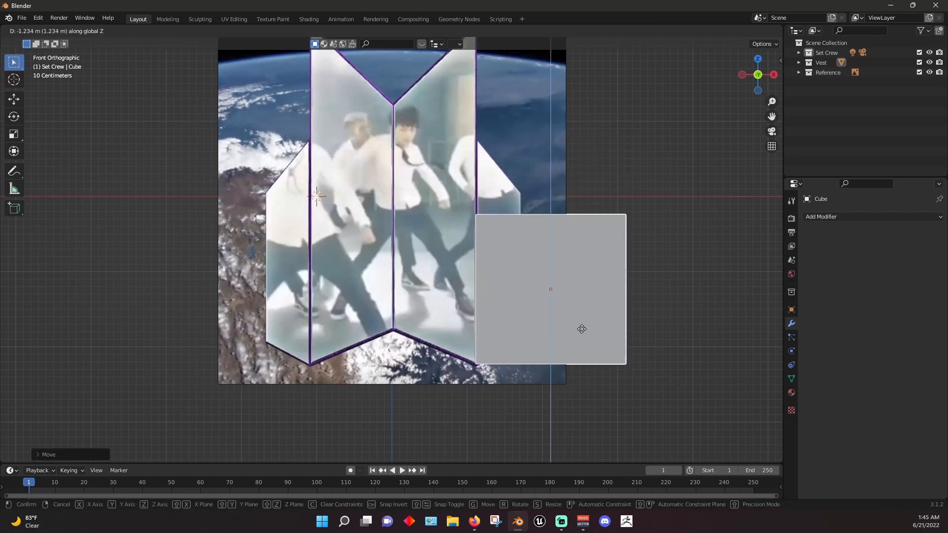
pyautogui.click(583, 334)
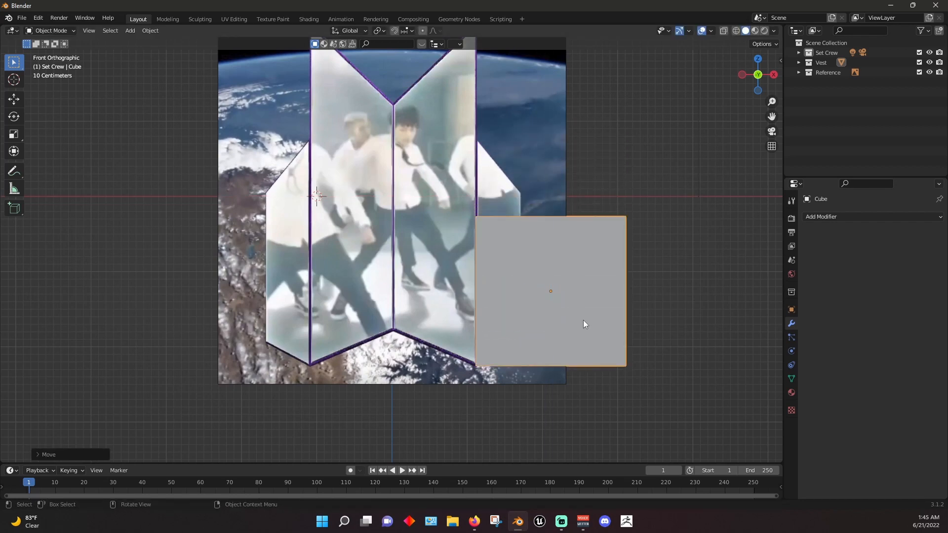
# Examine the cube's fit against the logo's right inner vertical line and its lower end, in front and perspective views
pyautogui.scroll(6, 561, 306)
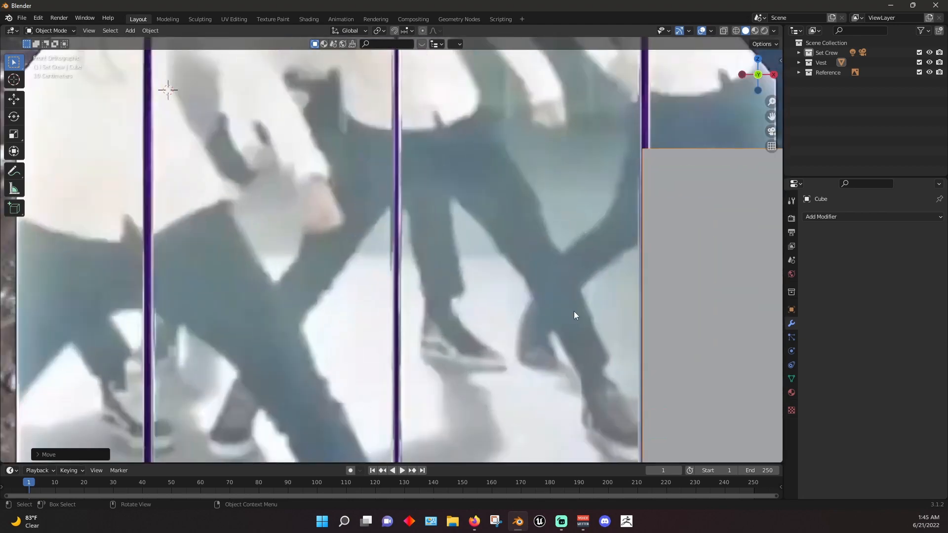
pyautogui.moveTo(705, 280); pyautogui.dragTo(699, 253, button='middle')
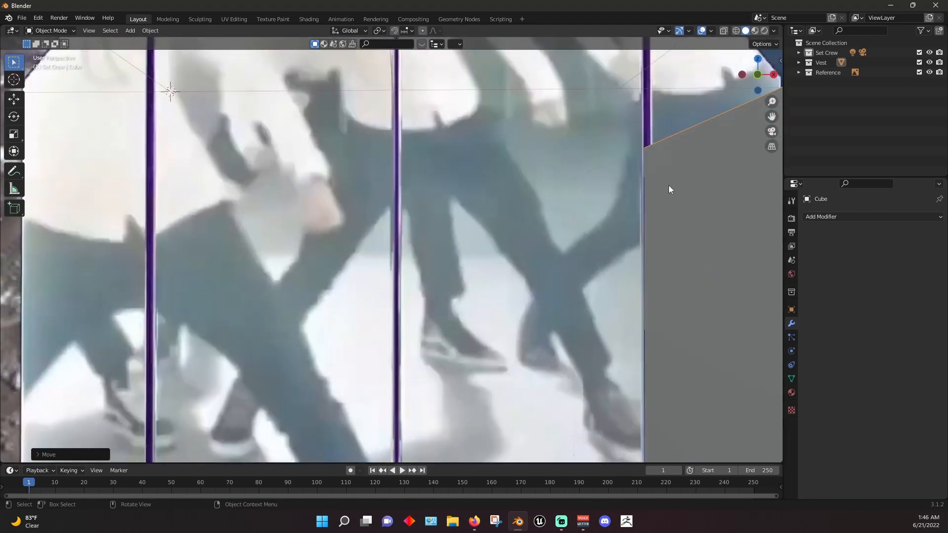
pyautogui.press('`')
pyautogui.click(559, 140)
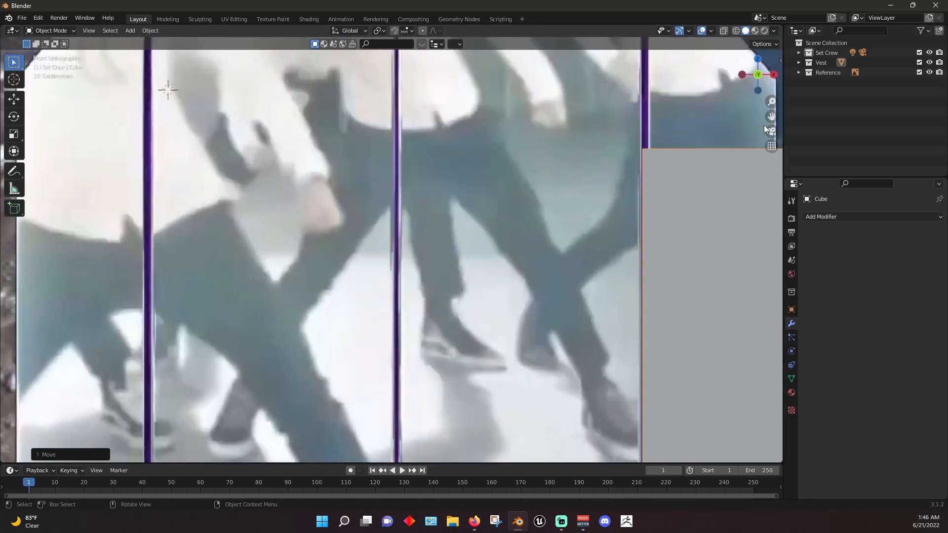
pyautogui.moveTo(771, 117); pyautogui.dragTo(379, 0)
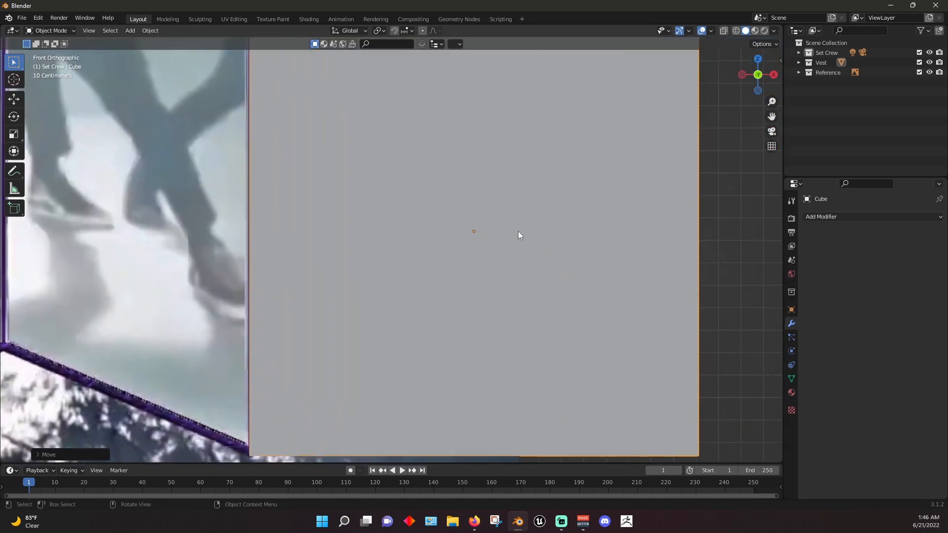
pyautogui.moveTo(519, 232)
pyautogui.mouseDown(button='middle')
pyautogui.moveTo(565, 265)
pyautogui.moveTo(555, 295)
pyautogui.moveTo(523, 271)
pyautogui.moveTo(514, 245)
pyautogui.mouseUp(button='middle')
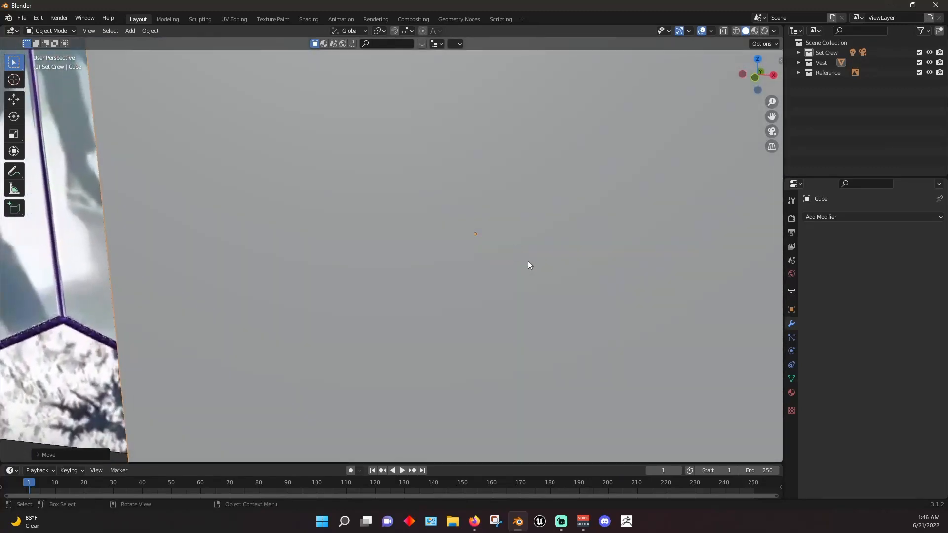
pyautogui.press('`')
pyautogui.click(480, 226)
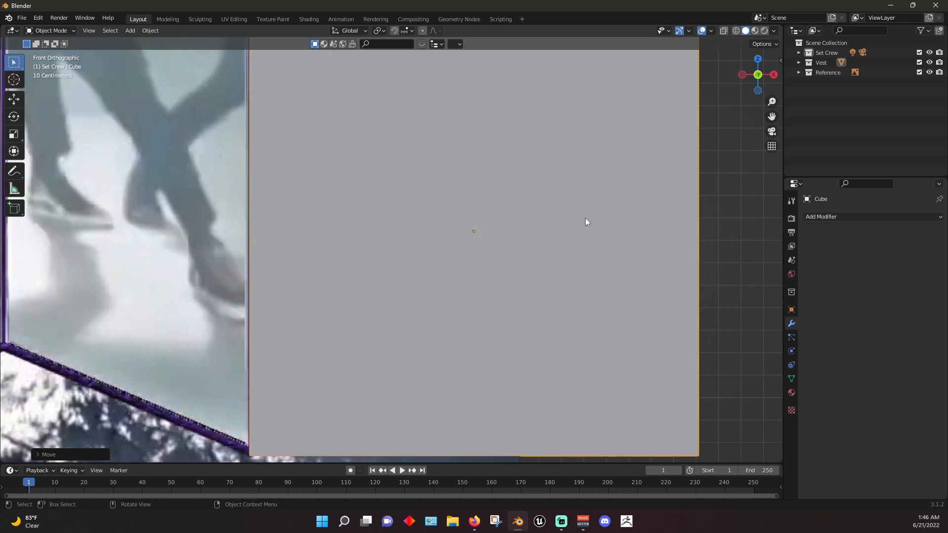
pyautogui.moveTo(770, 115); pyautogui.dragTo(761, 198)
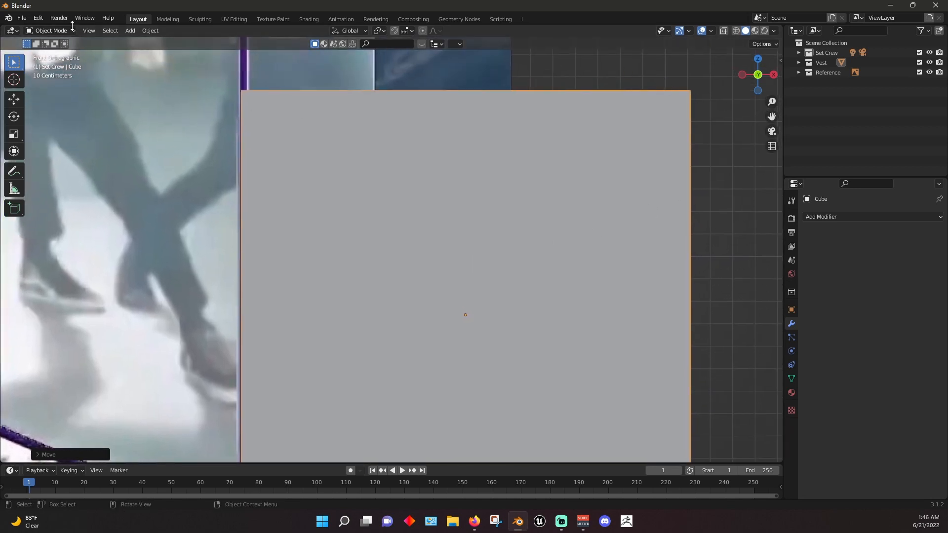
pyautogui.click(929, 73)
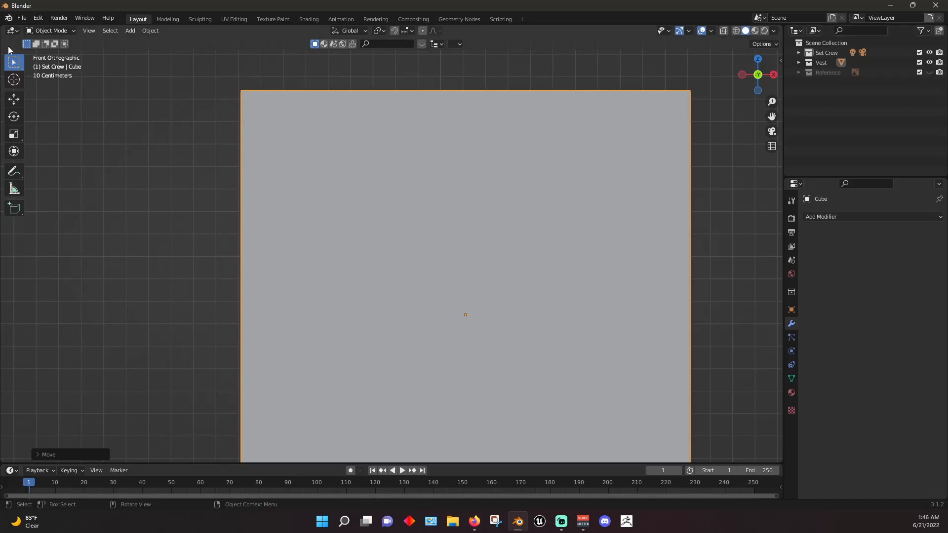
pyautogui.click(68, 30)
pyautogui.click(66, 52)
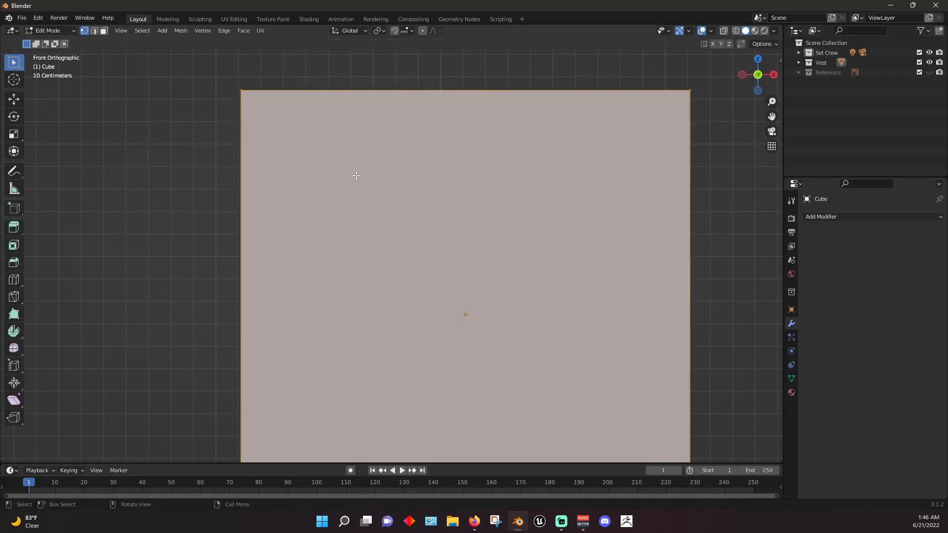
pyautogui.hotkey('alt', 'a')
pyautogui.moveTo(335, 95); pyautogui.dragTo(355, 128, button='middle')
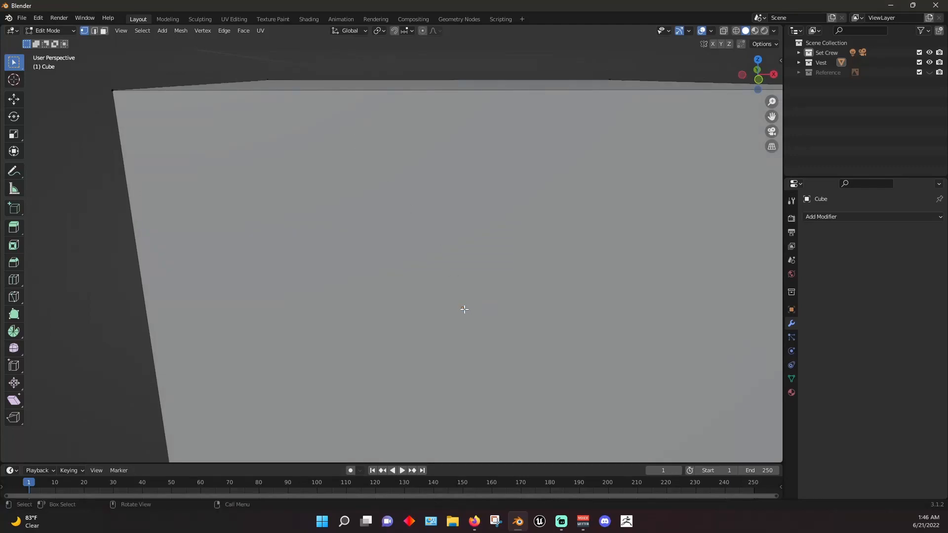
pyautogui.moveTo(152, 72); pyautogui.dragTo(245, 332, button='middle')
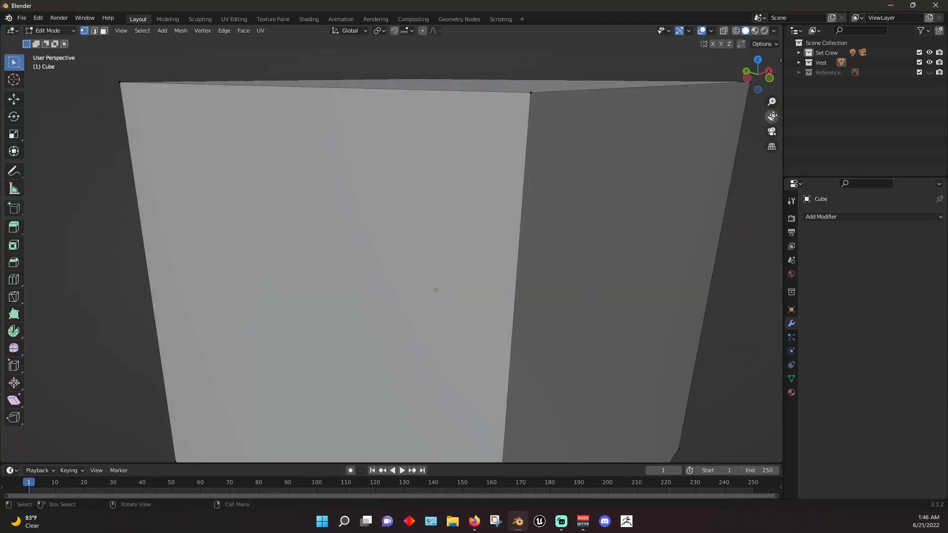
pyautogui.press('`')
pyautogui.click(301, 96)
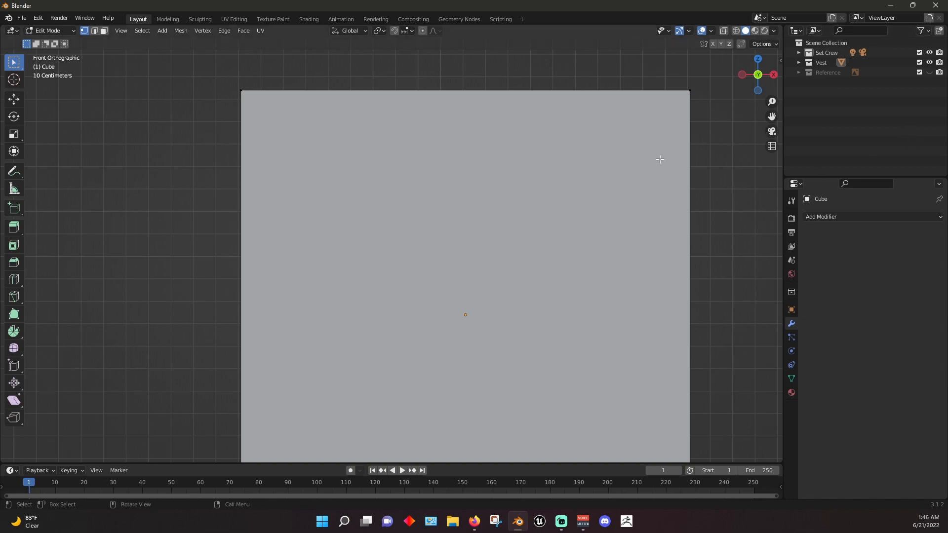
pyautogui.scroll(-4, 661, 158)
pyautogui.scroll(2, 663, 157)
pyautogui.click(929, 72)
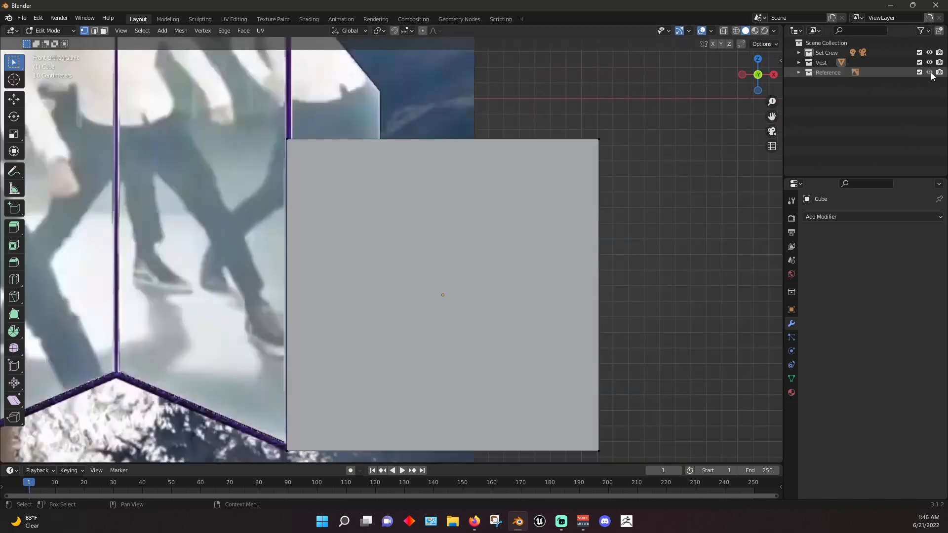
# Return to Object Mode and move the cube about -1.2 m along X, over the logo's right half
pyautogui.scroll(-3, 659, 148)
pyautogui.scroll(2, 662, 148)
pyautogui.press('Tab')
pyautogui.press('g')
pyautogui.press('x')
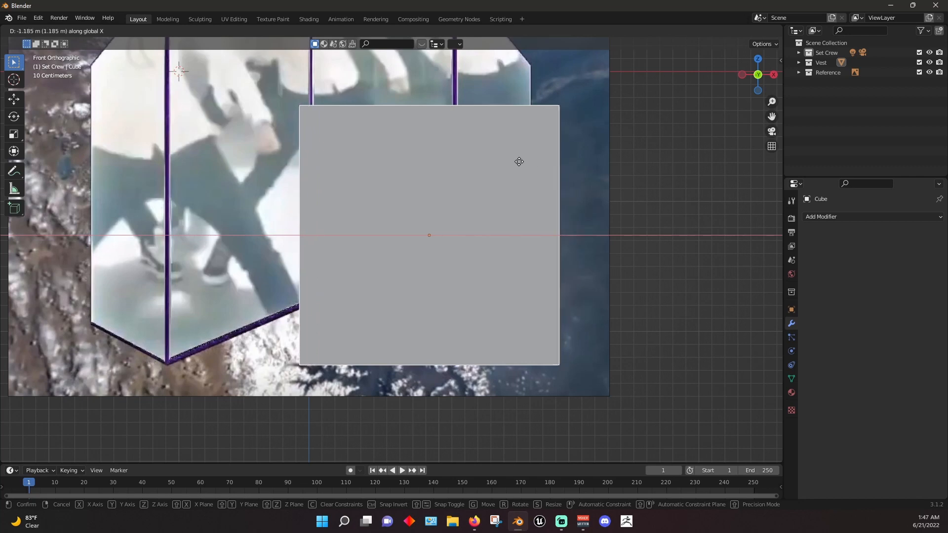
pyautogui.click(513, 161)
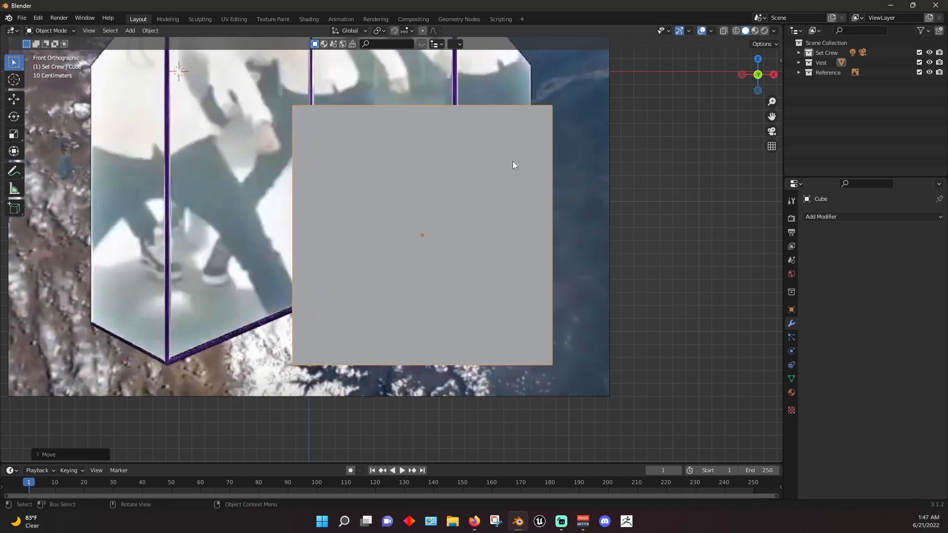
# Scale the cube along X to fit between the logo's centre line and right outer edge, and raise it about 0.35 m along Z
pyautogui.press('s')
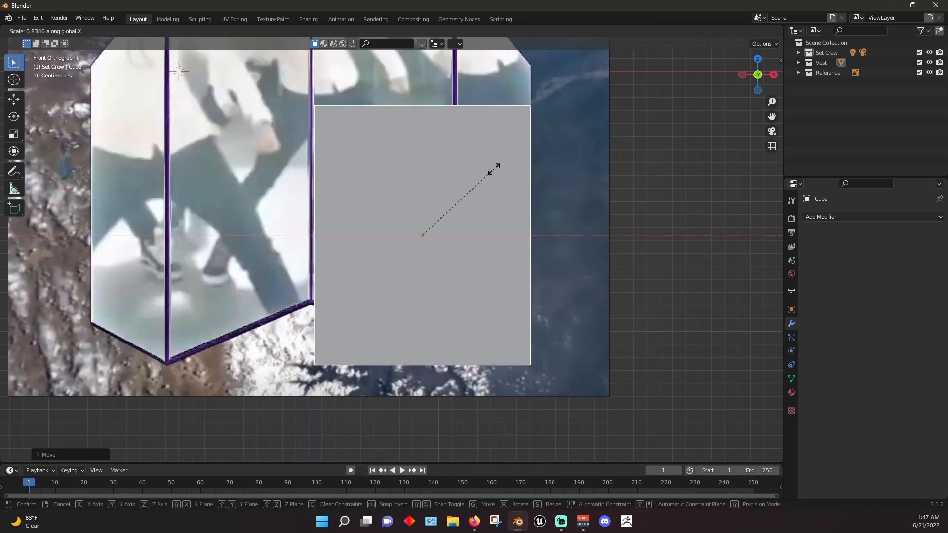
pyautogui.click(491, 183)
pyautogui.press('g')
pyautogui.press('z')
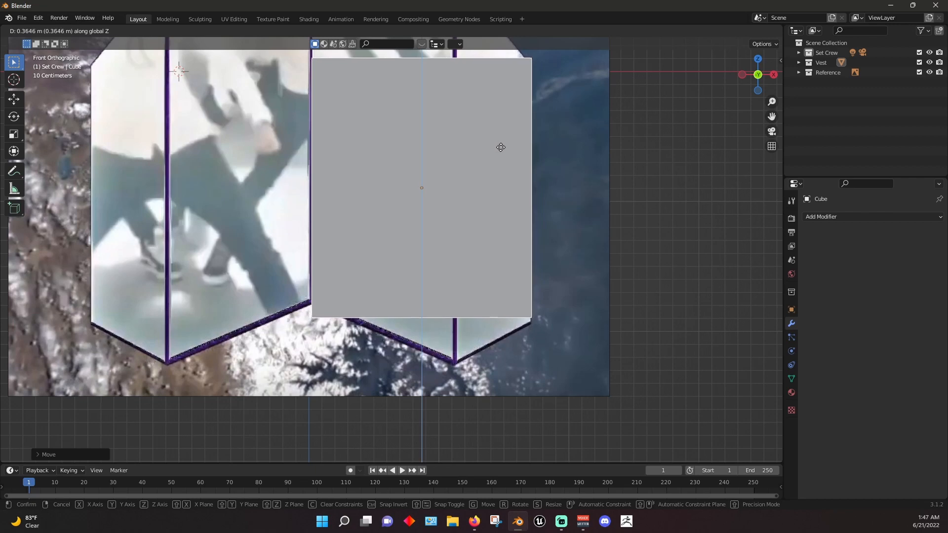
pyautogui.click(501, 149)
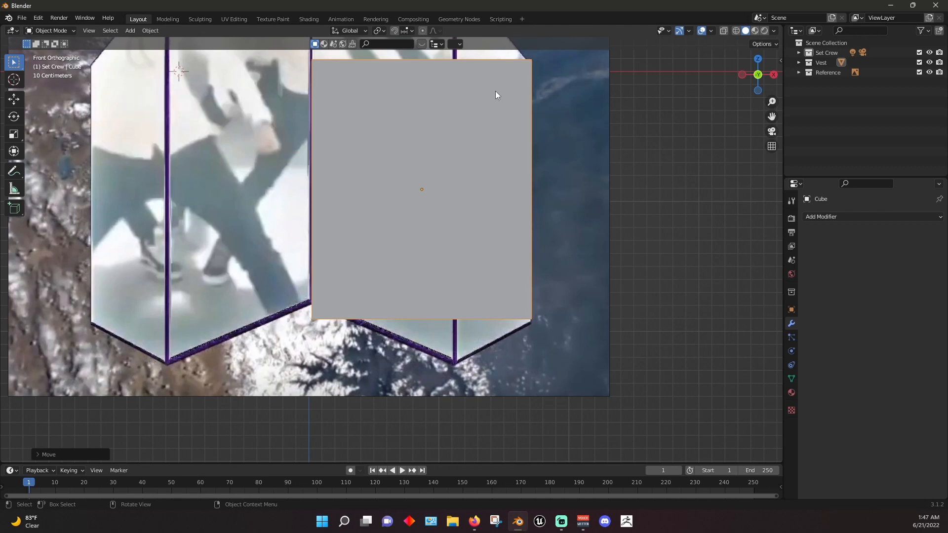
pyautogui.press('s')
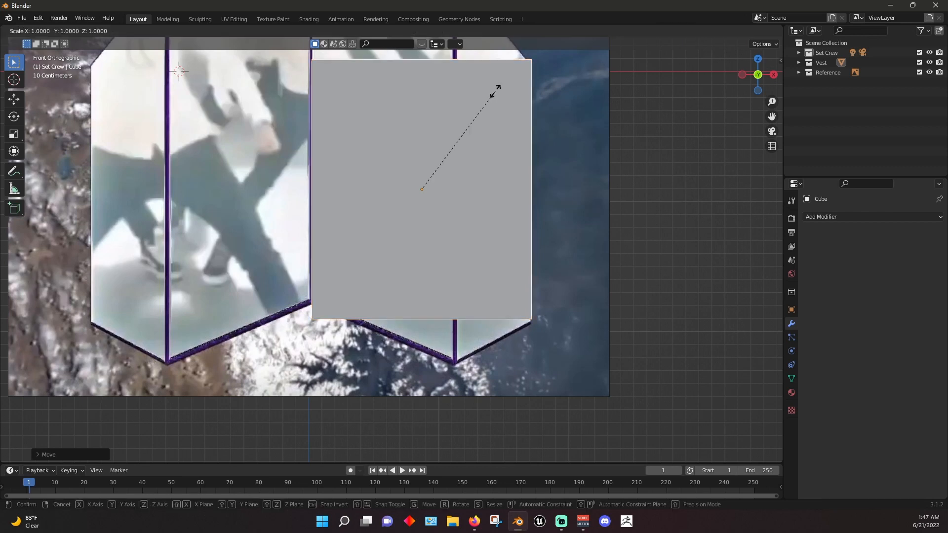
pyautogui.press('x')
pyautogui.rightClick(490, 95)
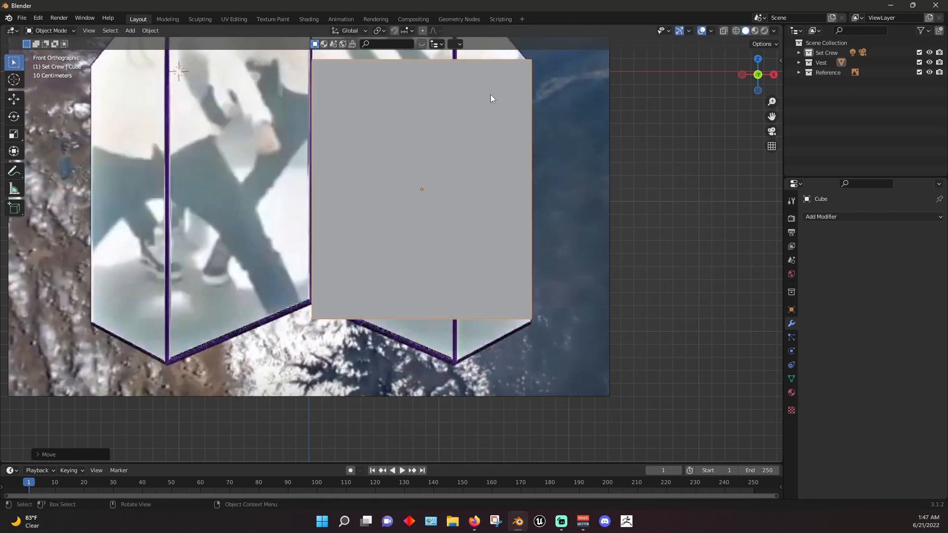
pyautogui.press('g')
pyautogui.press('z')
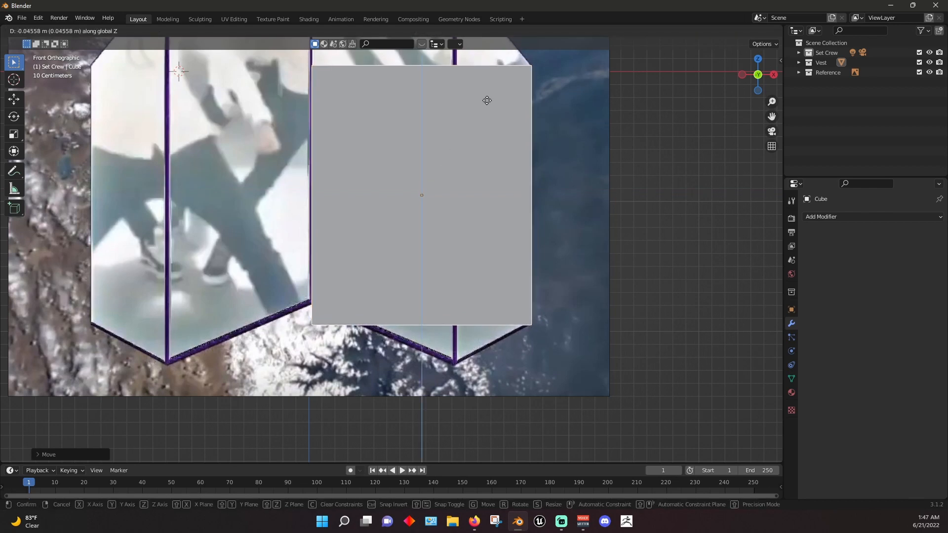
pyautogui.rightClick(487, 100)
# Reduce the cube's height along Z so its bottom edge meets the lower end of the logo's centre line
pyautogui.press('s')
pyautogui.press('z')
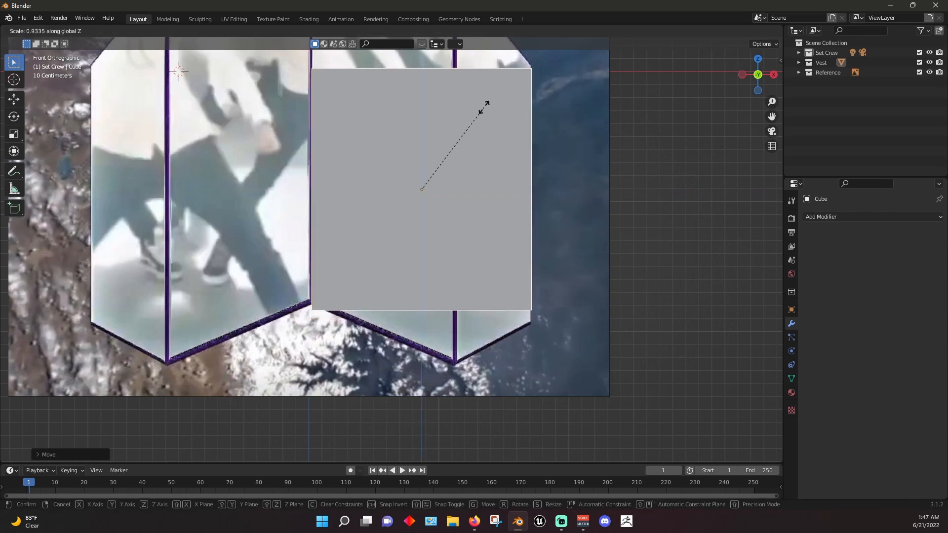
pyautogui.click(480, 99)
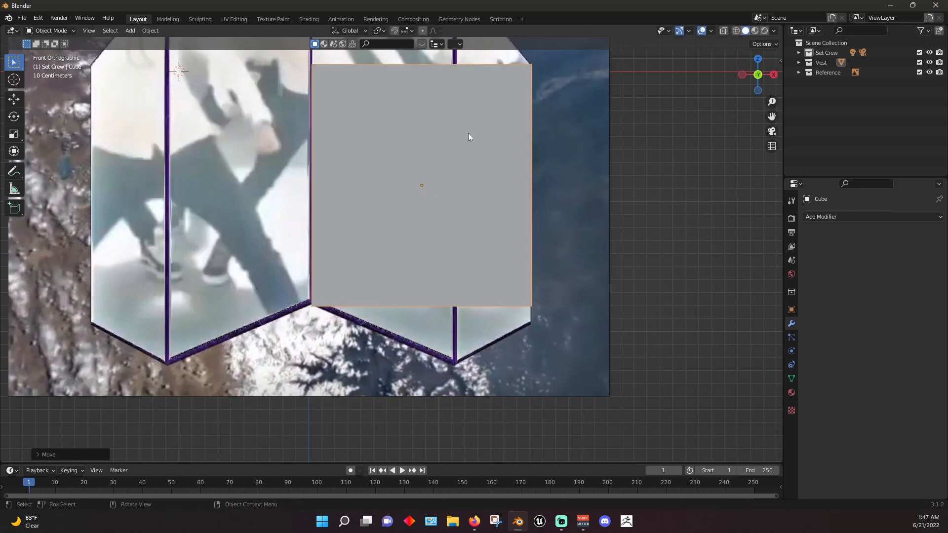
pyautogui.press('s')
pyautogui.press('z')
pyautogui.click(536, 136)
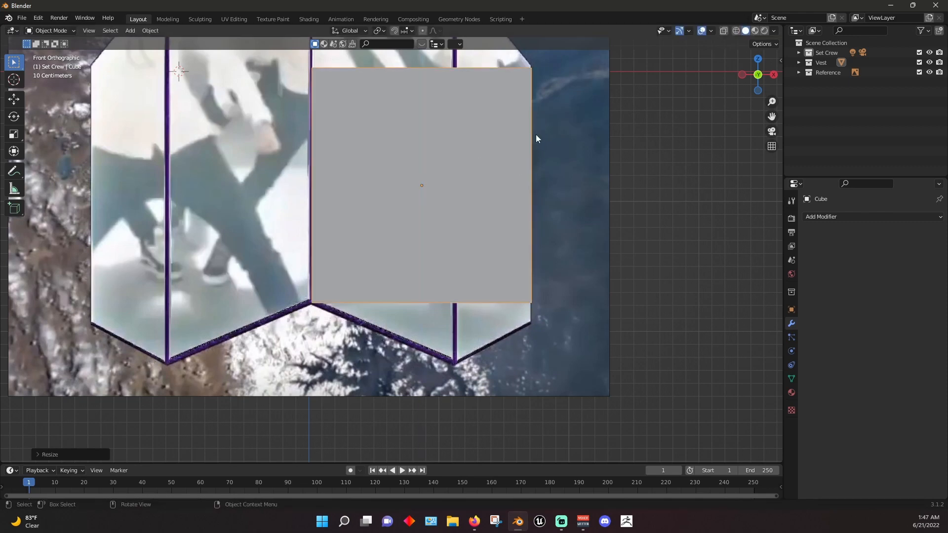
# Nudge the cube slightly up along Z and stretch its height to fit between the logo's right shoulder corner and the centre line's lower end
pyautogui.press('g')
pyautogui.press('z')
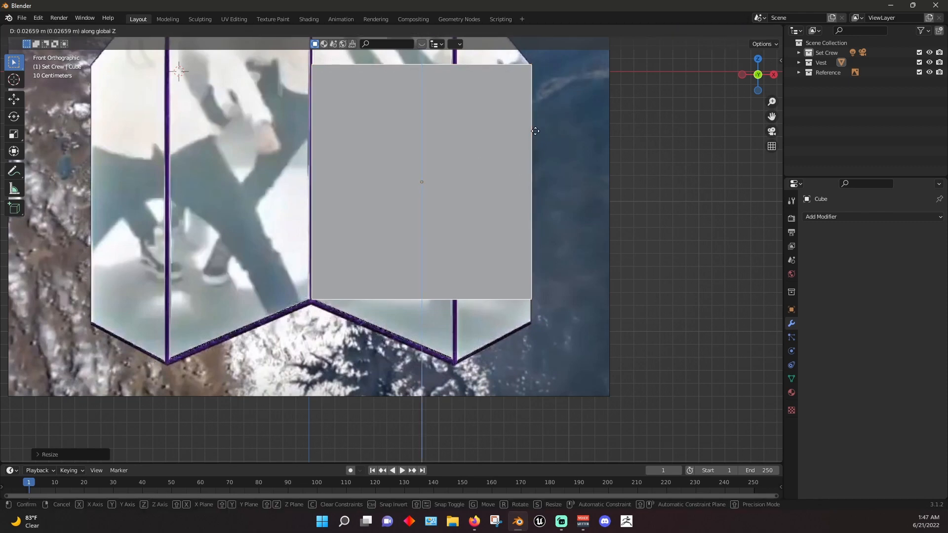
pyautogui.click(535, 134)
pyautogui.press('s')
pyautogui.press('z')
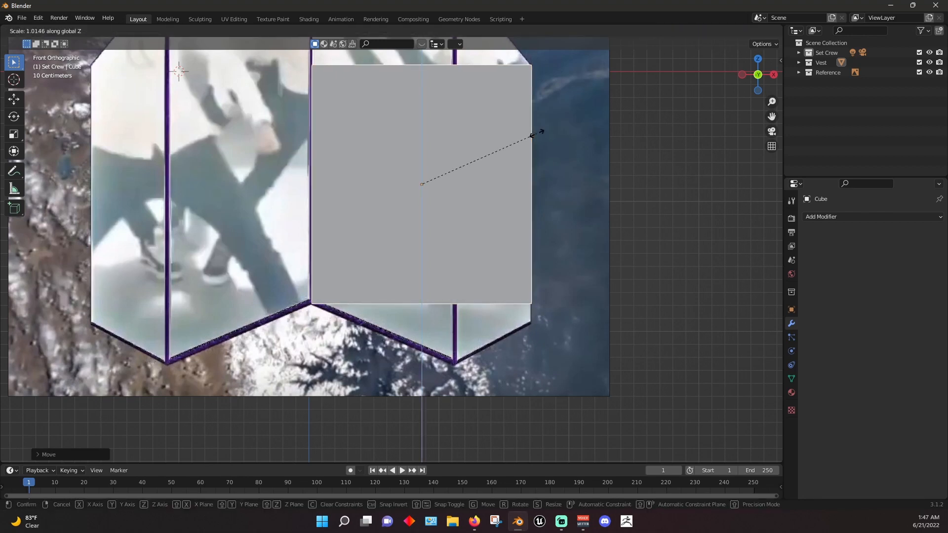
pyautogui.click(535, 133)
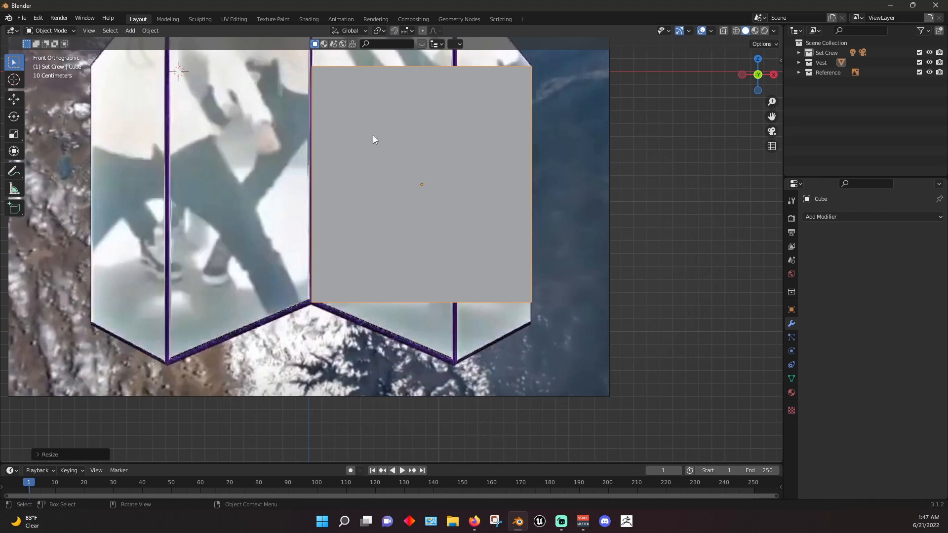
# Enter Edit Mode on the cube, enable X-ray, and box-select the vertices at its lower corner on the logo's right outer edge
pyautogui.scroll(-3, 568, 279)
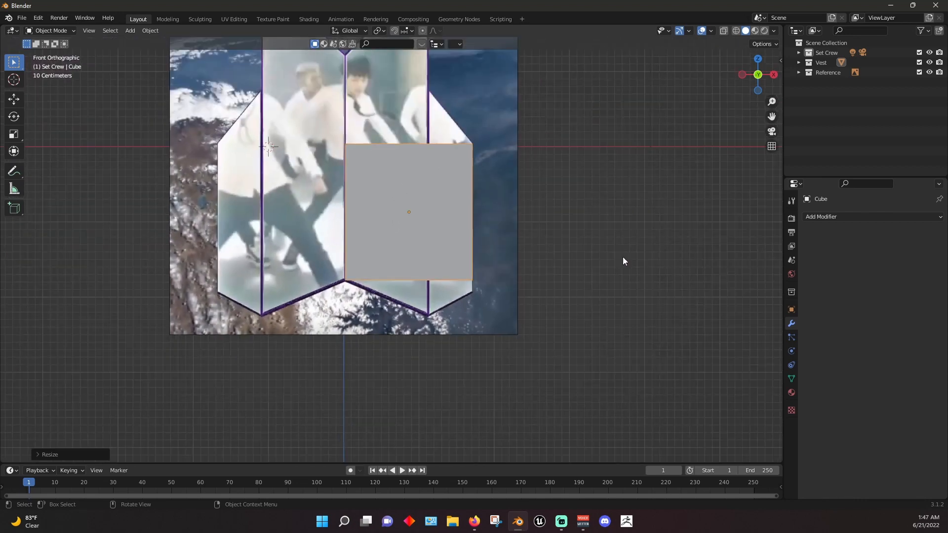
pyautogui.moveTo(771, 116); pyautogui.dragTo(824, 191)
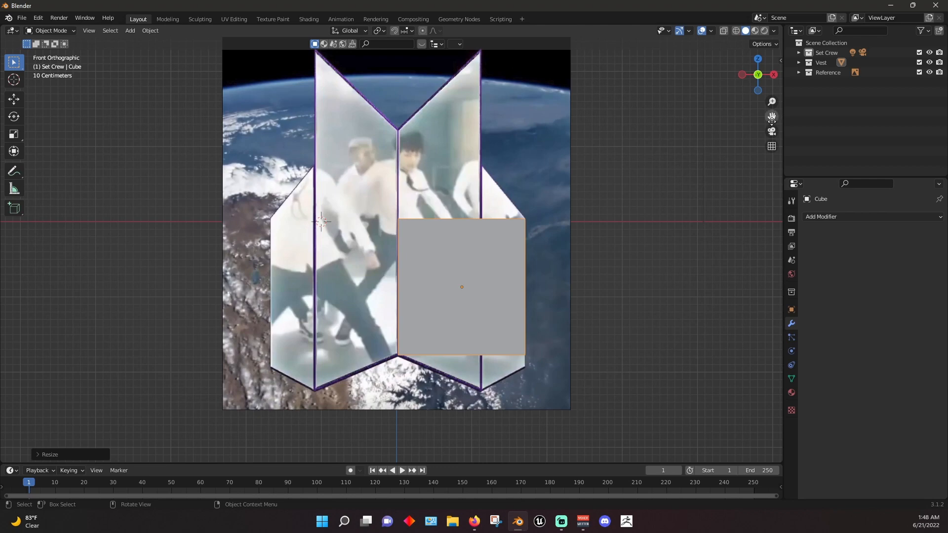
pyautogui.scroll(5, 623, 259)
pyautogui.scroll(-2, 653, 223)
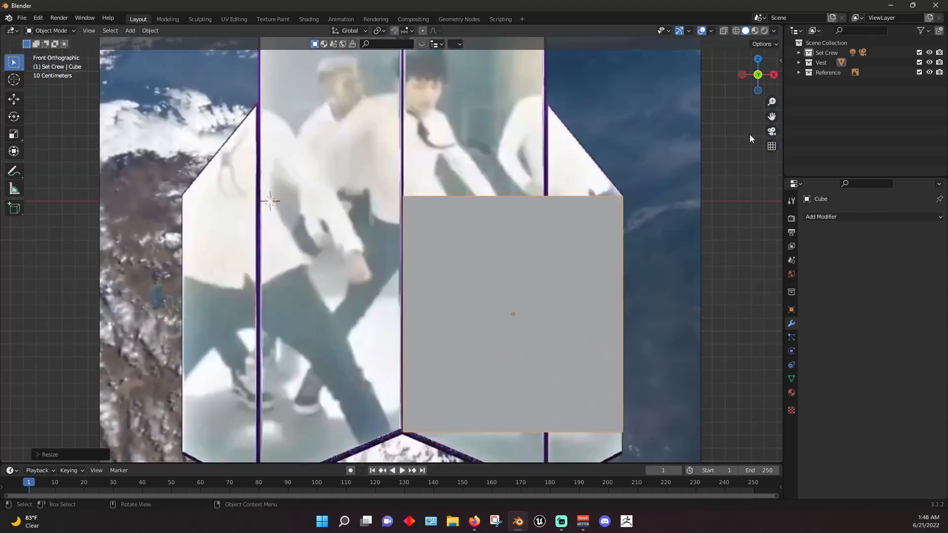
pyautogui.moveTo(771, 117); pyautogui.dragTo(695, 0)
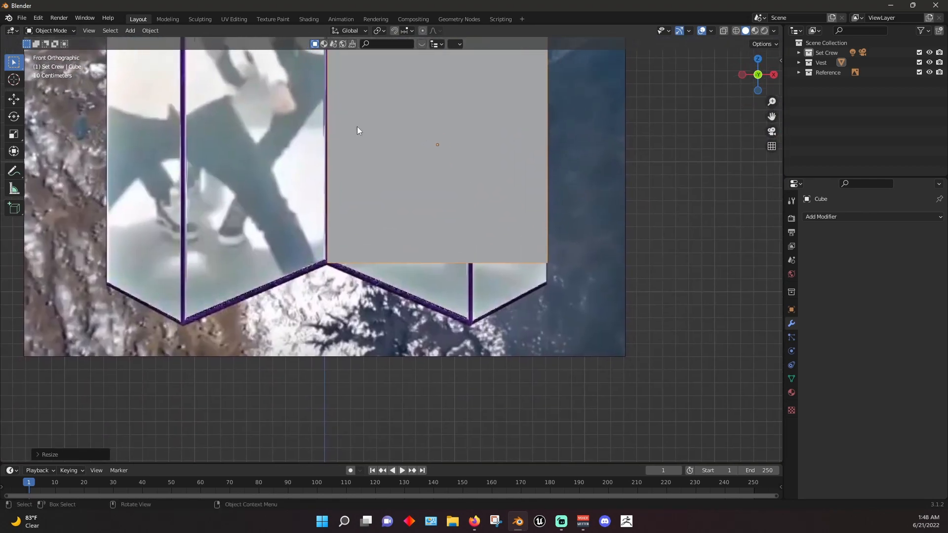
pyautogui.click(69, 31)
pyautogui.click(49, 51)
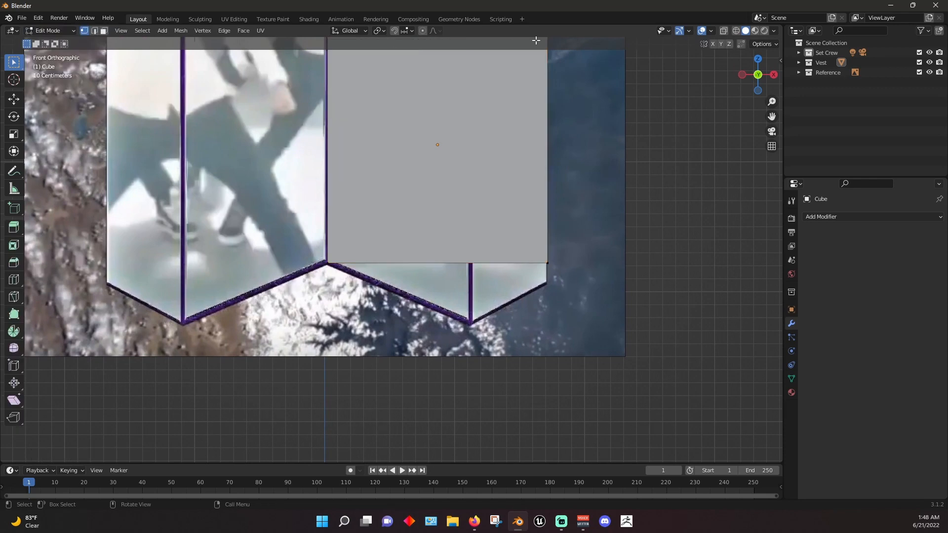
pyautogui.click(723, 30)
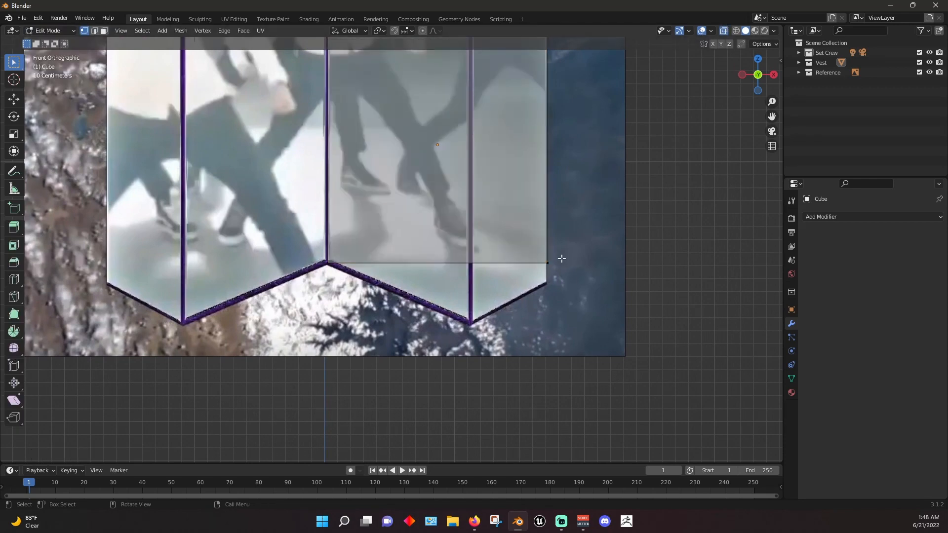
pyautogui.moveTo(603, 235); pyautogui.dragTo(541, 288)
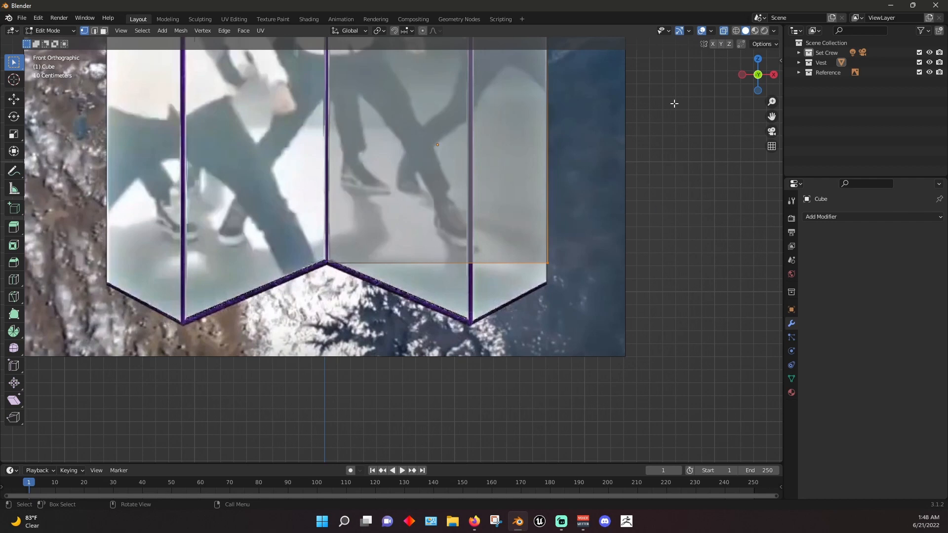
# Hide the Reference collection, select the whole cube mesh, and subdivide it once
pyautogui.click(929, 72)
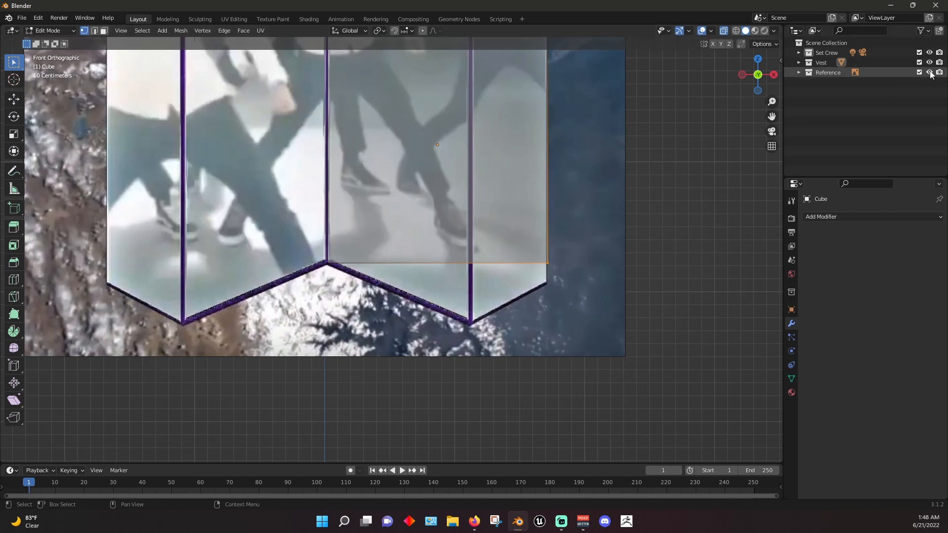
pyautogui.moveTo(421, 142); pyautogui.dragTo(331, 134, button='middle')
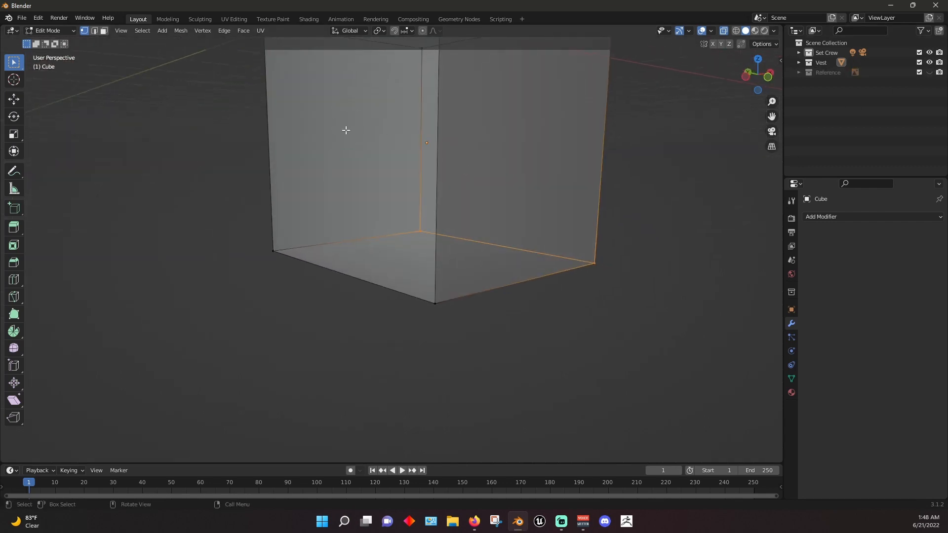
pyautogui.moveTo(771, 117); pyautogui.dragTo(755, 180)
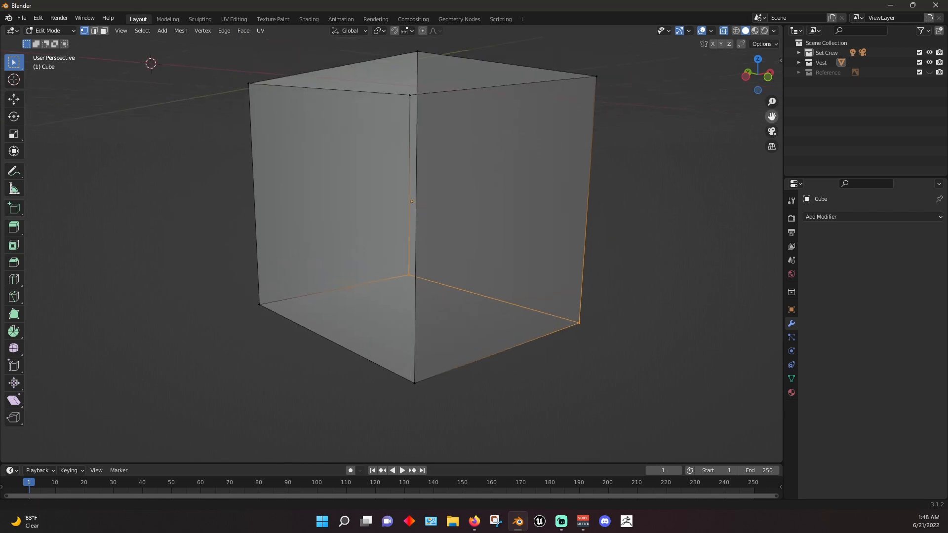
pyautogui.rightClick(665, 134)
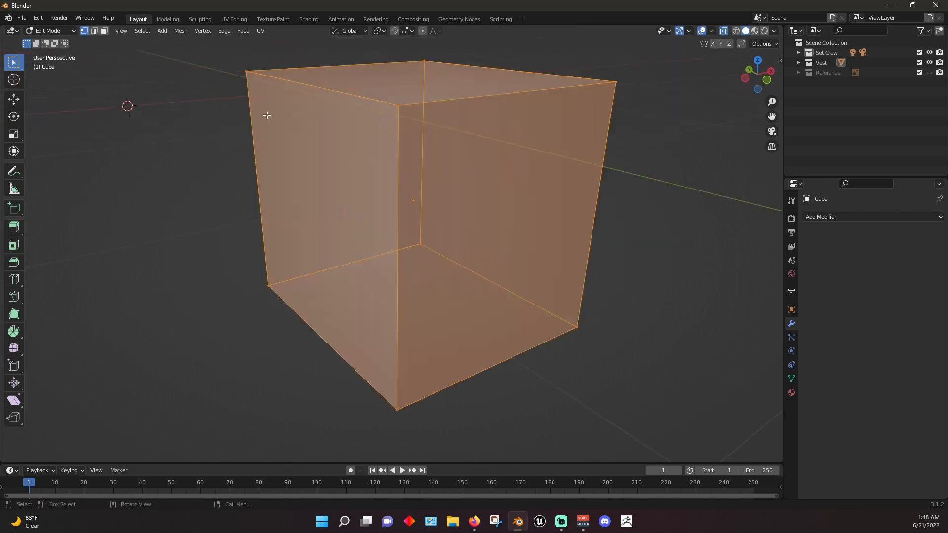
pyautogui.rightClick(203, 141)
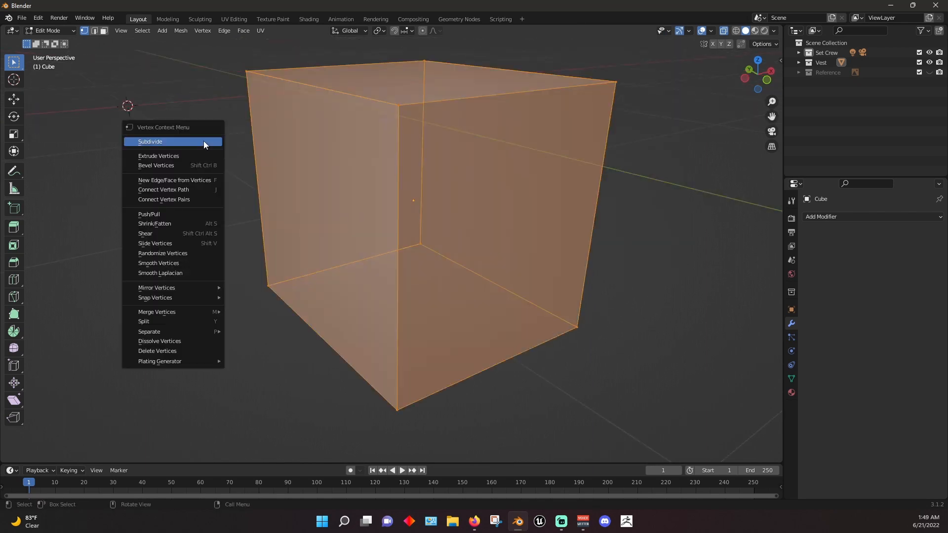
pyautogui.click(203, 141)
# Return to the front view and make the Reference collection visible again
pyautogui.moveTo(664, 208); pyautogui.dragTo(490, 121, button='middle')
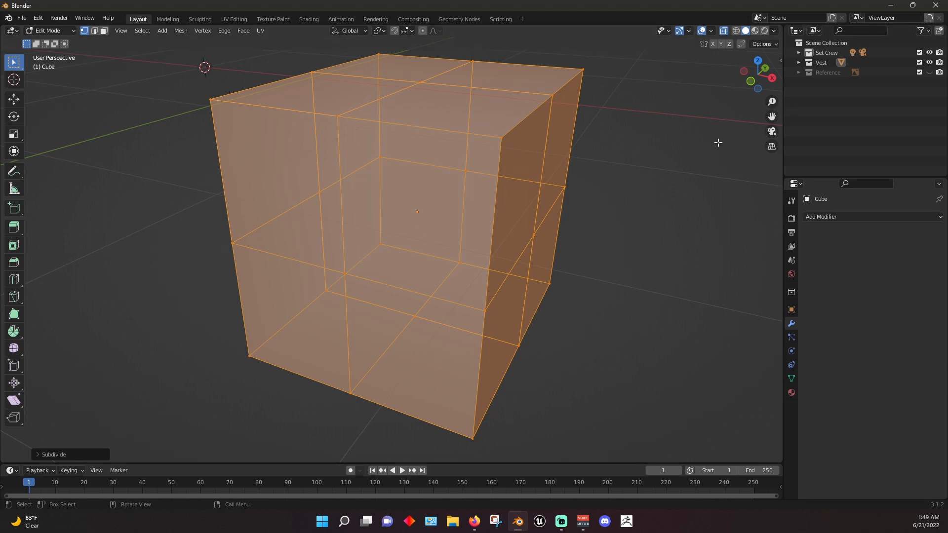
pyautogui.press('`')
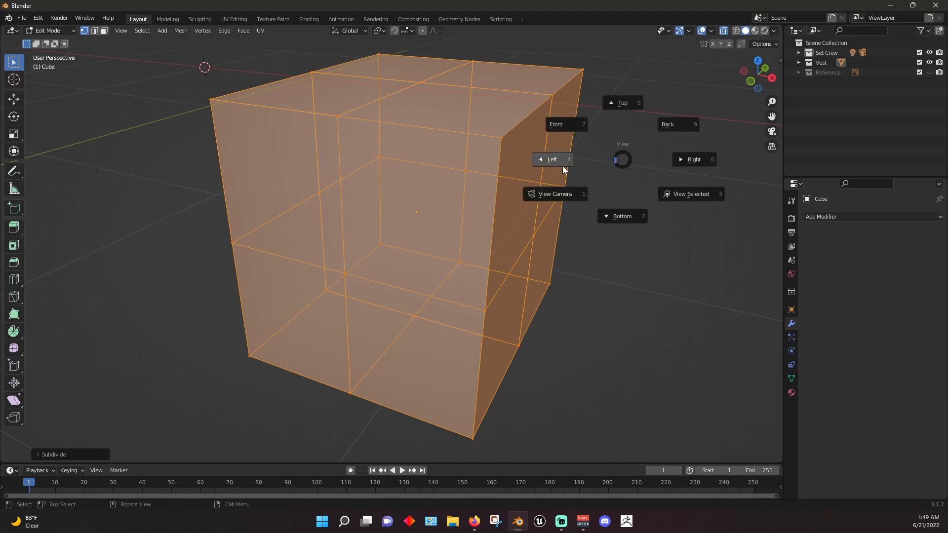
pyautogui.click(568, 126)
pyautogui.click(929, 72)
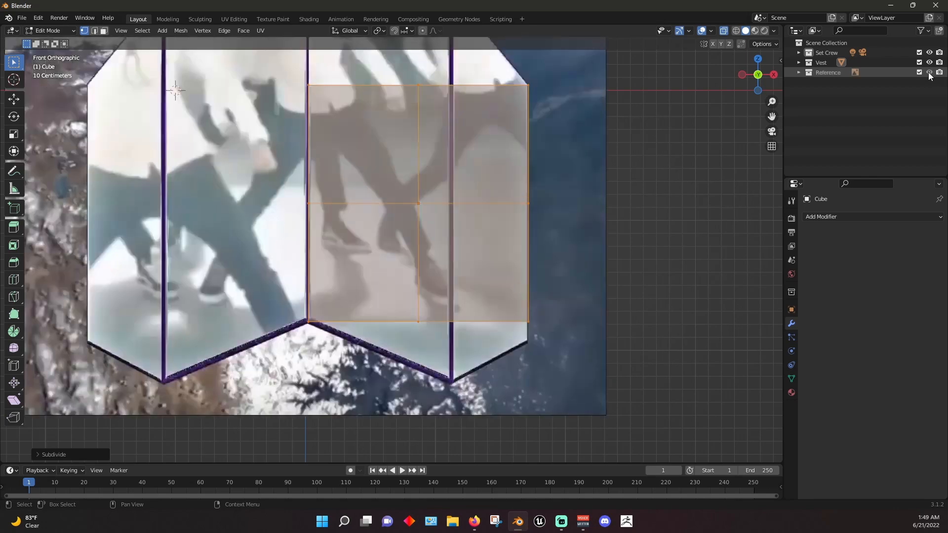
# Return to Object Mode, disable X-ray, and scale the cube along Y to about 0.25 of its depth
pyautogui.moveTo(633, 180); pyautogui.dragTo(540, 193, button='middle')
pyautogui.click(61, 28)
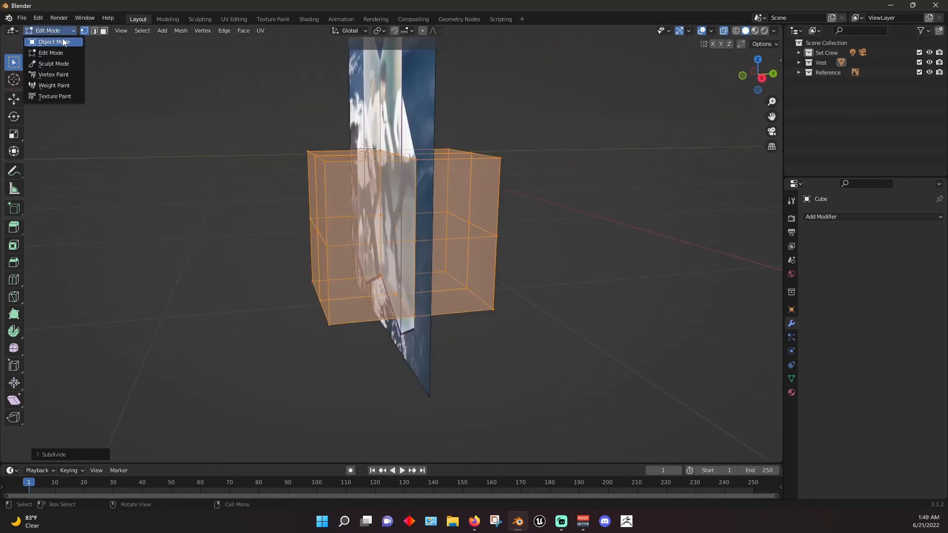
pyautogui.click(63, 38)
pyautogui.click(724, 30)
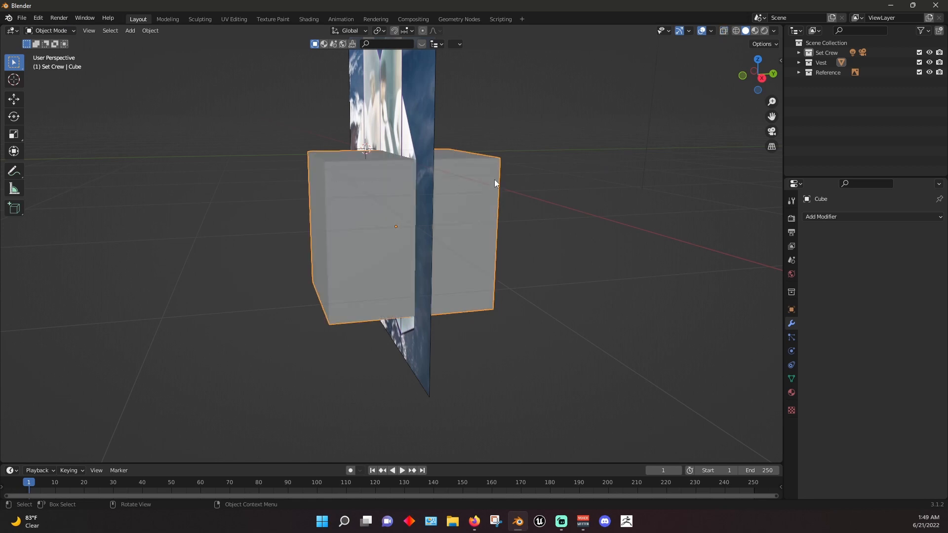
pyautogui.press('s')
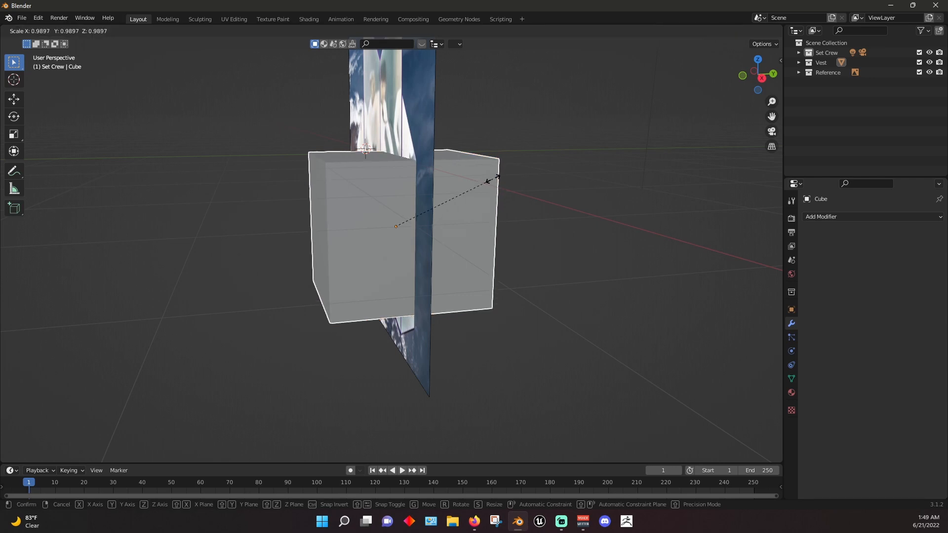
pyautogui.press('y')
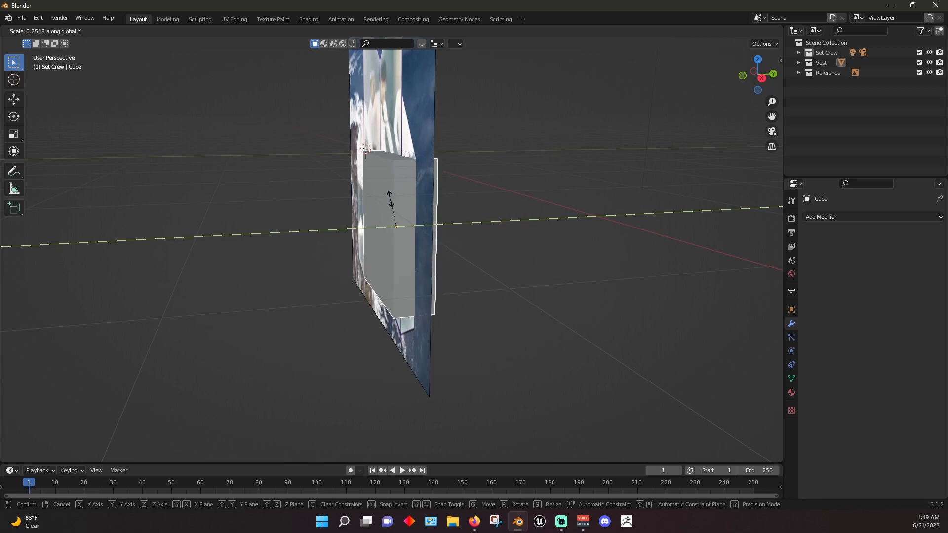
pyautogui.click(387, 198)
# Inspect the flattened cube's thickness from the side with the Reference collection temporarily hidden
pyautogui.click(928, 73)
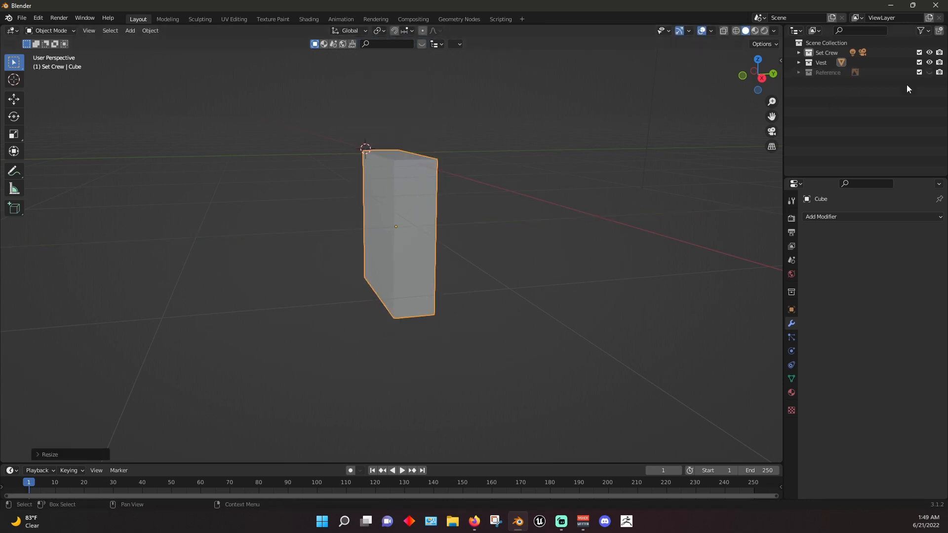
pyautogui.moveTo(588, 219)
pyautogui.mouseDown(button='middle')
pyautogui.moveTo(575, 226)
pyautogui.moveTo(567, 176)
pyautogui.moveTo(623, 164)
pyautogui.moveTo(630, 220)
pyautogui.moveTo(523, 233)
pyautogui.moveTo(590, 216)
pyautogui.mouseUp(button='middle')
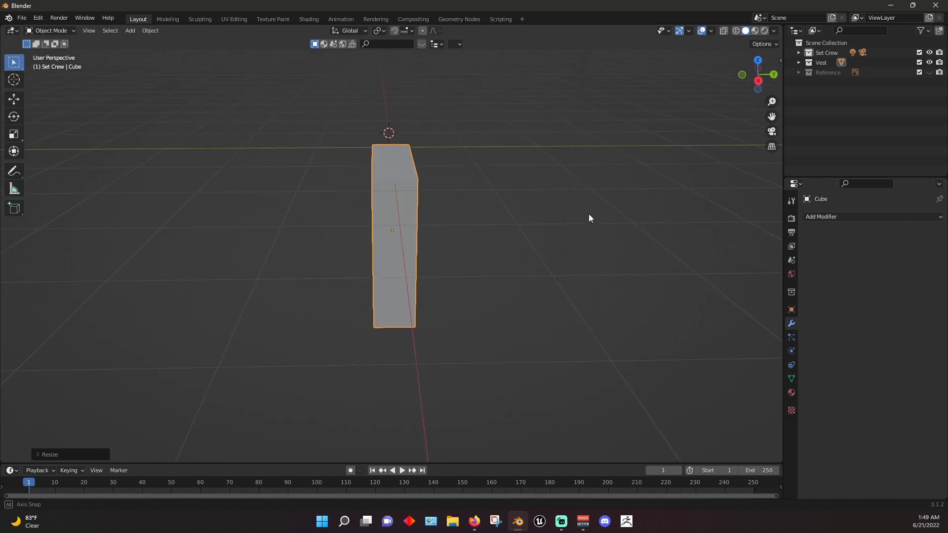
pyautogui.click(929, 72)
pyautogui.moveTo(523, 185); pyautogui.dragTo(646, 173, button='middle')
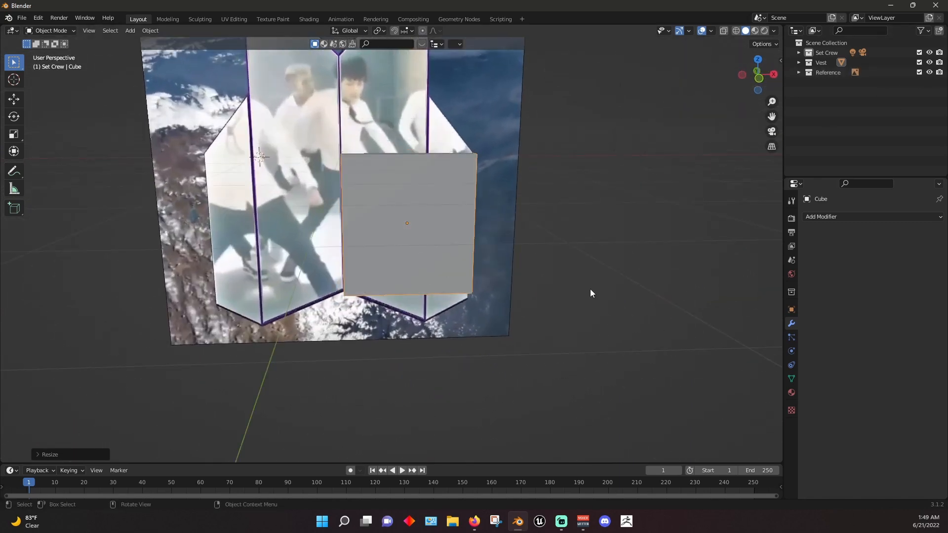
# Switch to the front view and enter Edit Mode on the cube with X-ray enabled
pyautogui.scroll(3, 588, 286)
pyautogui.press('`')
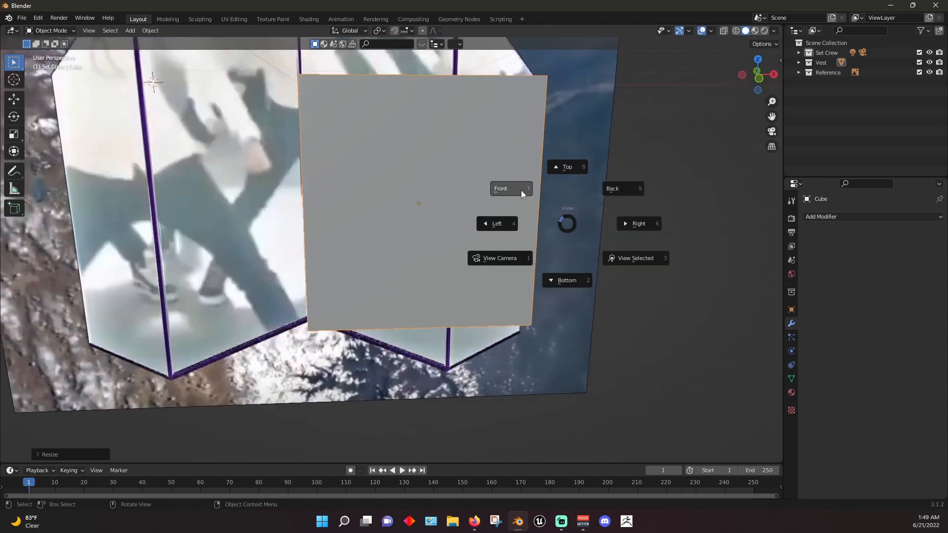
pyautogui.click(521, 192)
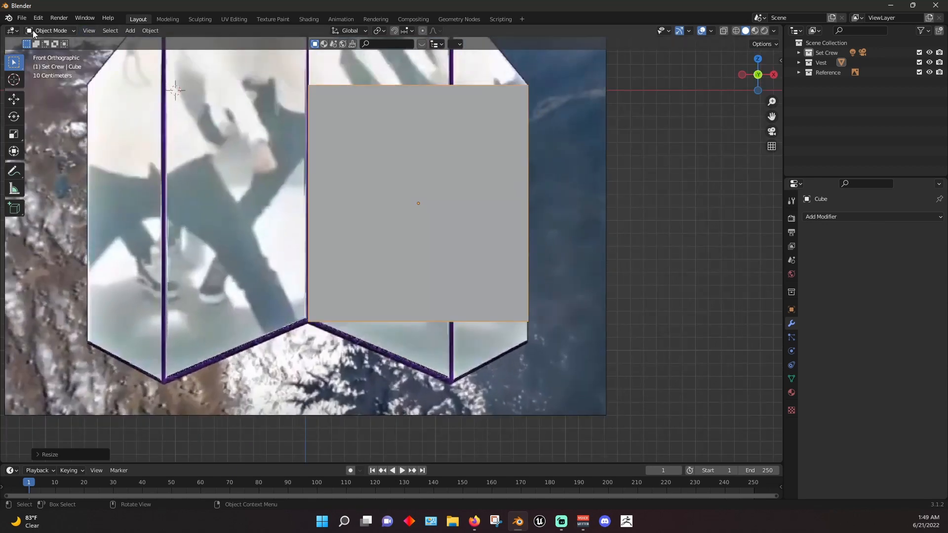
pyautogui.click(51, 31)
pyautogui.click(49, 47)
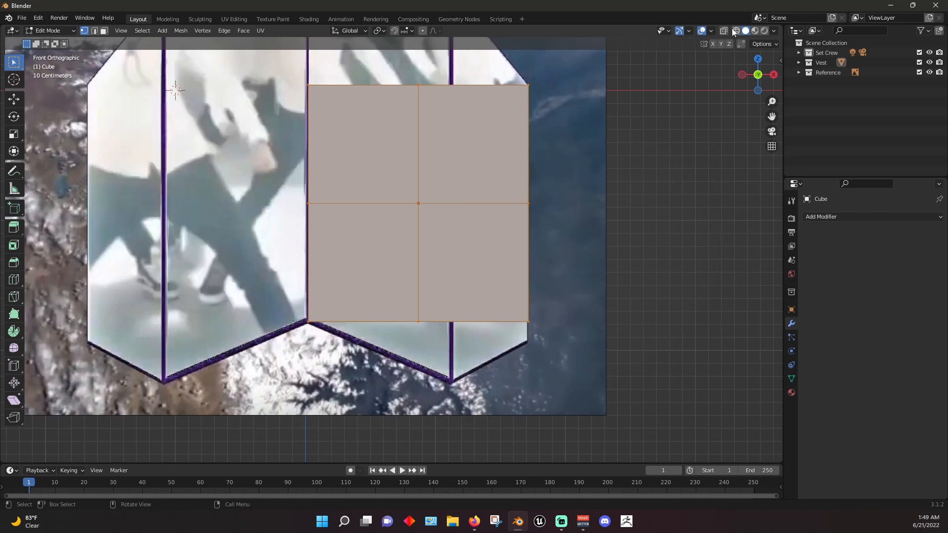
pyautogui.hotkey('alt', 'z')
# Hide the Reference collection and snap the 3D cursor to the middle vertex of the cube's side face at the logo's centre line
pyautogui.moveTo(575, 307); pyautogui.dragTo(571, 275, button='middle')
pyautogui.click(929, 72)
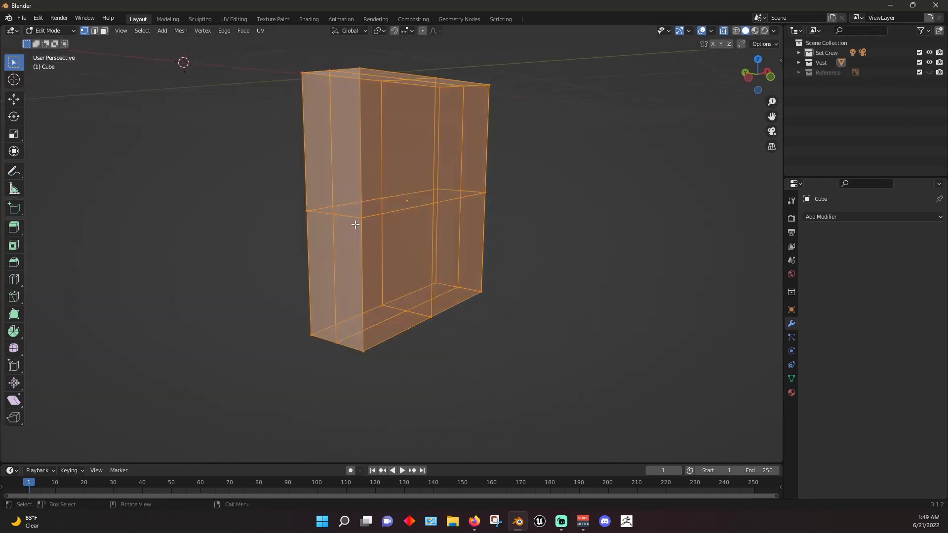
pyautogui.click(334, 213)
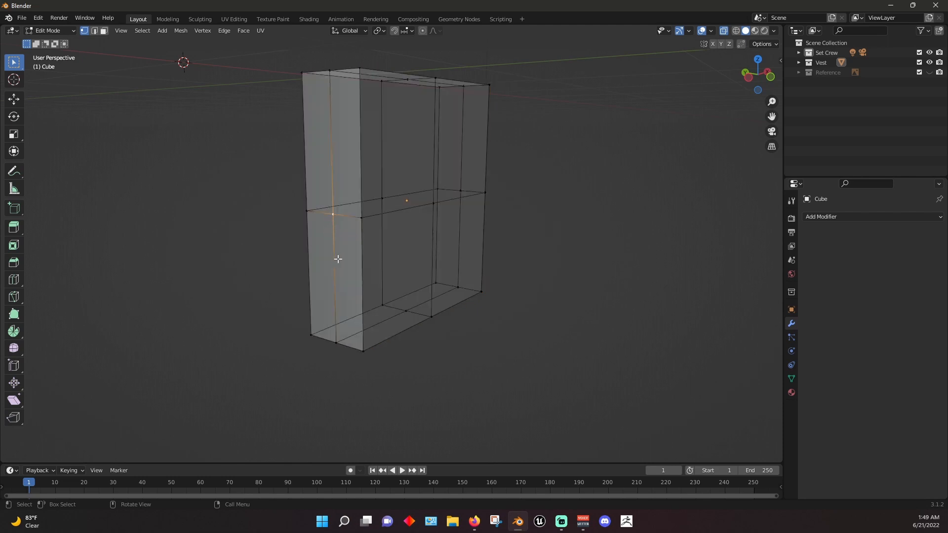
pyautogui.moveTo(440, 209); pyautogui.dragTo(440, 237, button='middle')
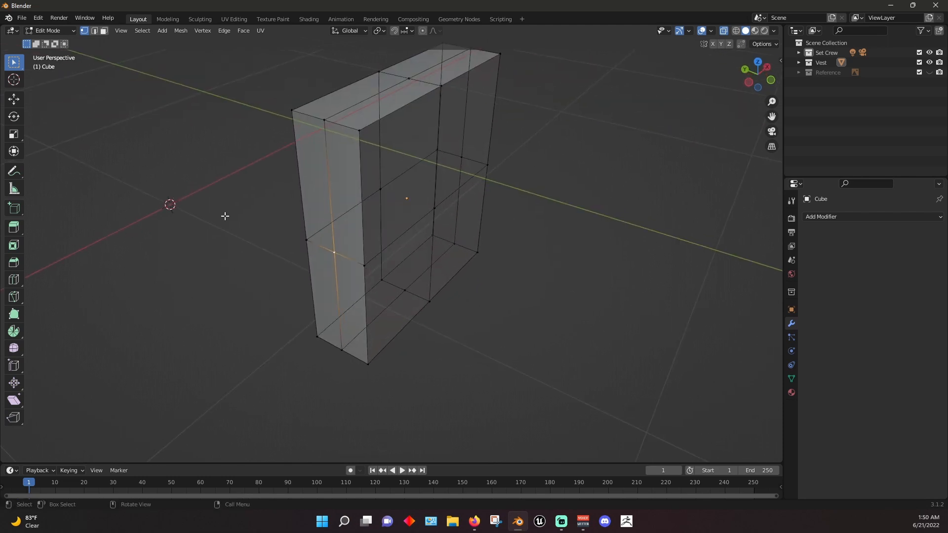
pyautogui.moveTo(181, 203)
pyautogui.mouseDown(button='middle')
pyautogui.moveTo(201, 214)
pyautogui.moveTo(179, 187)
pyautogui.mouseUp(button='middle')
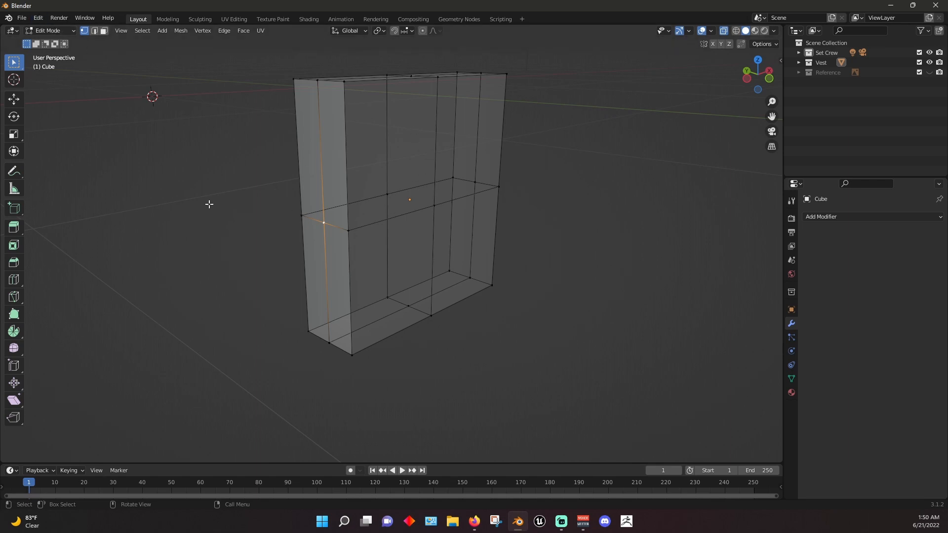
pyautogui.hotkey('shift', 's')
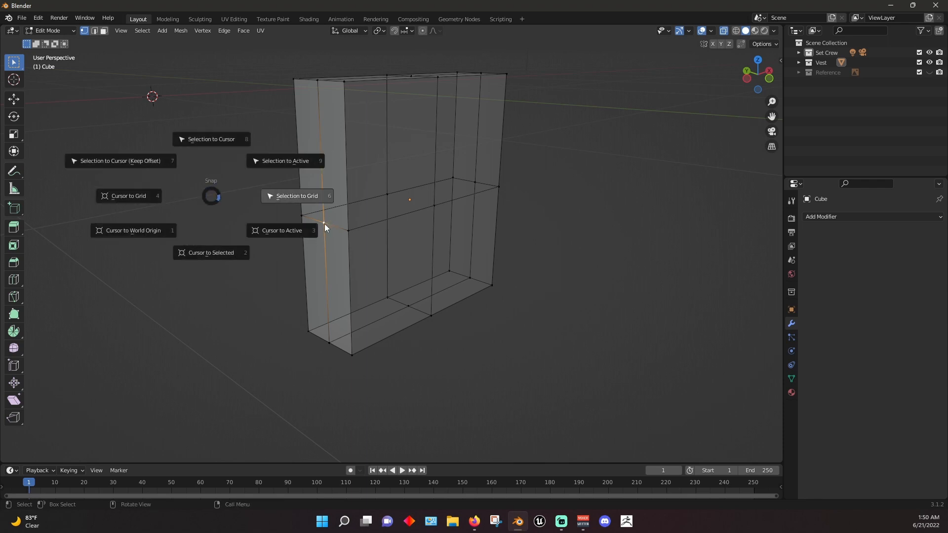
pyautogui.click(218, 252)
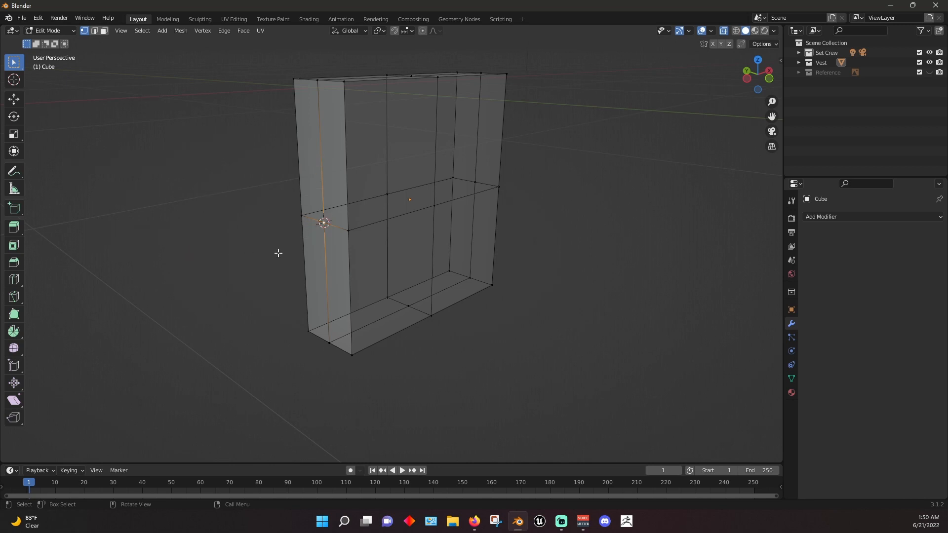
# Return to Object Mode and set the cube's origin to the 3D cursor
pyautogui.click(61, 30)
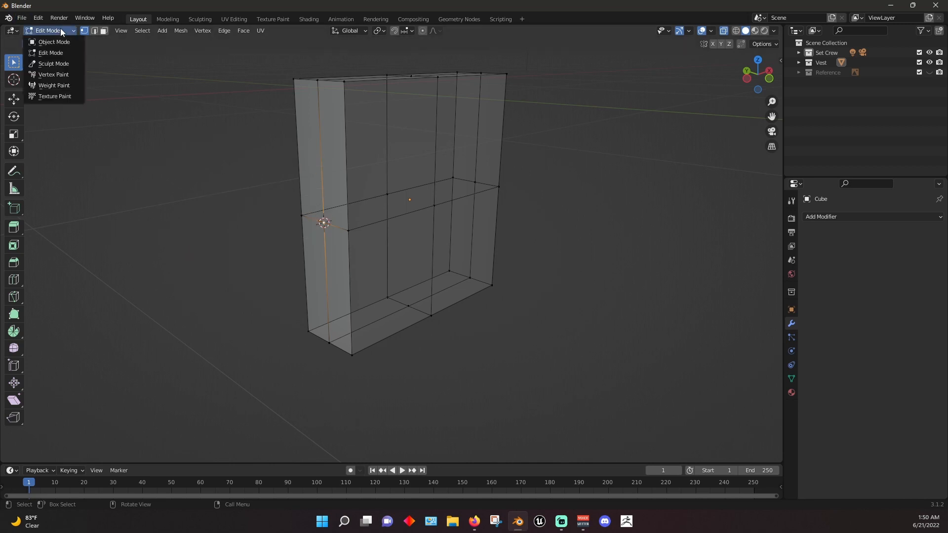
pyautogui.click(55, 42)
pyautogui.rightClick(256, 200)
pyautogui.moveTo(257, 200)
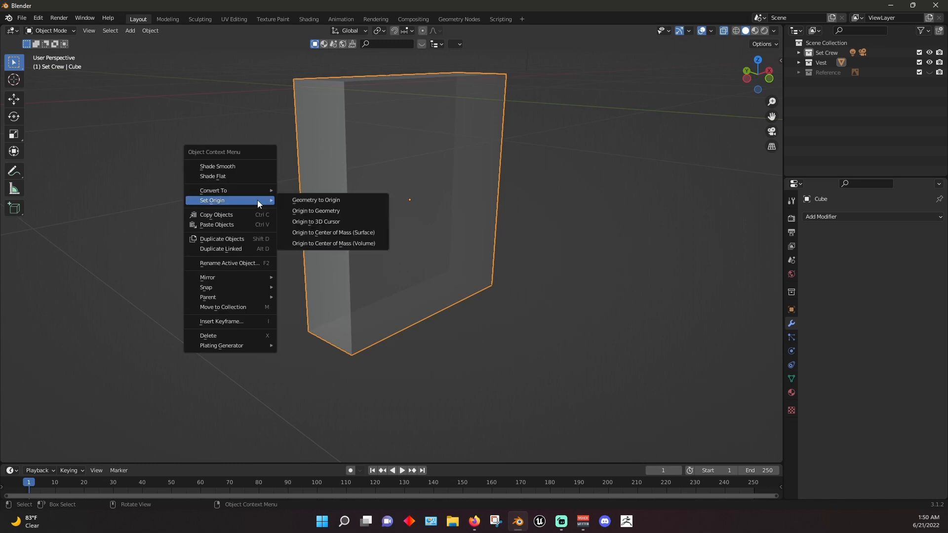
pyautogui.click(348, 221)
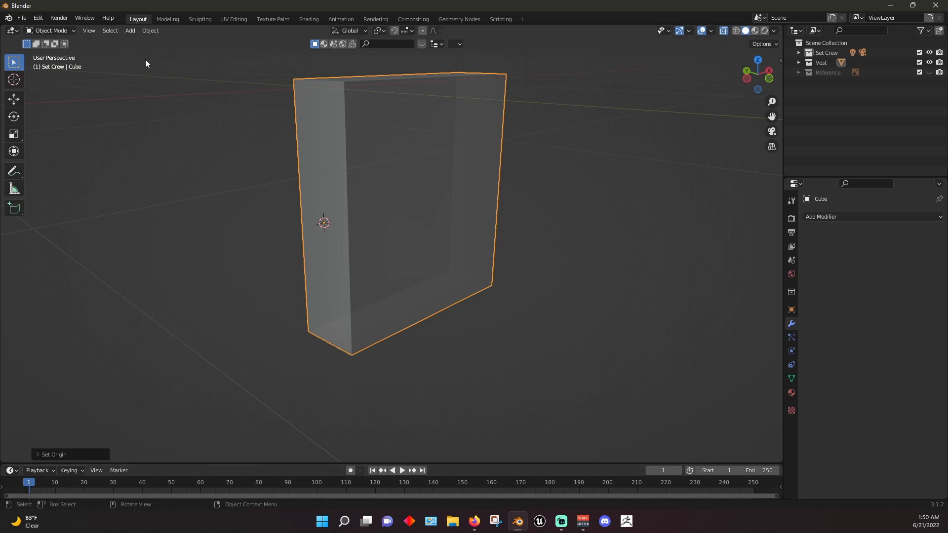
# Enter Edit Mode on the cube in front view and add a Mirror modifier on the X axis
pyautogui.click(52, 30)
pyautogui.click(49, 43)
pyautogui.press('`')
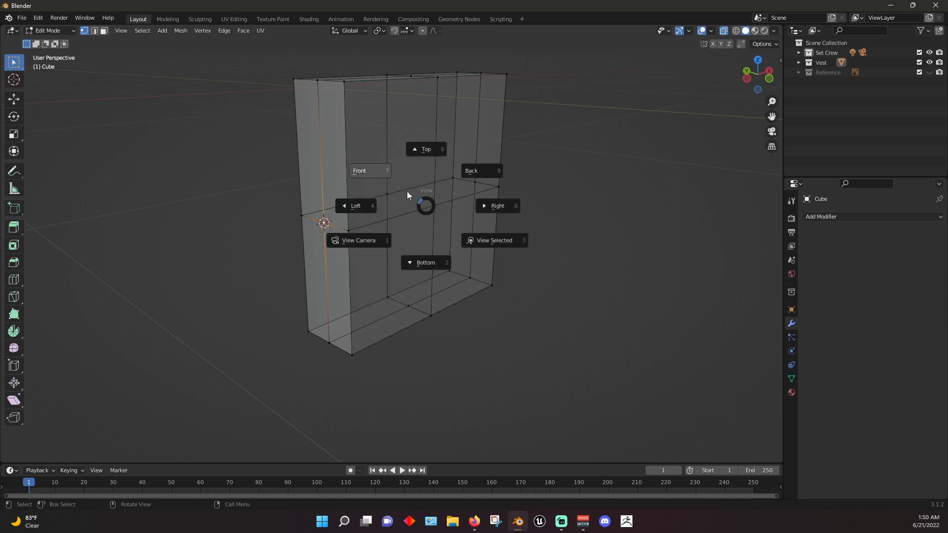
pyautogui.click(370, 170)
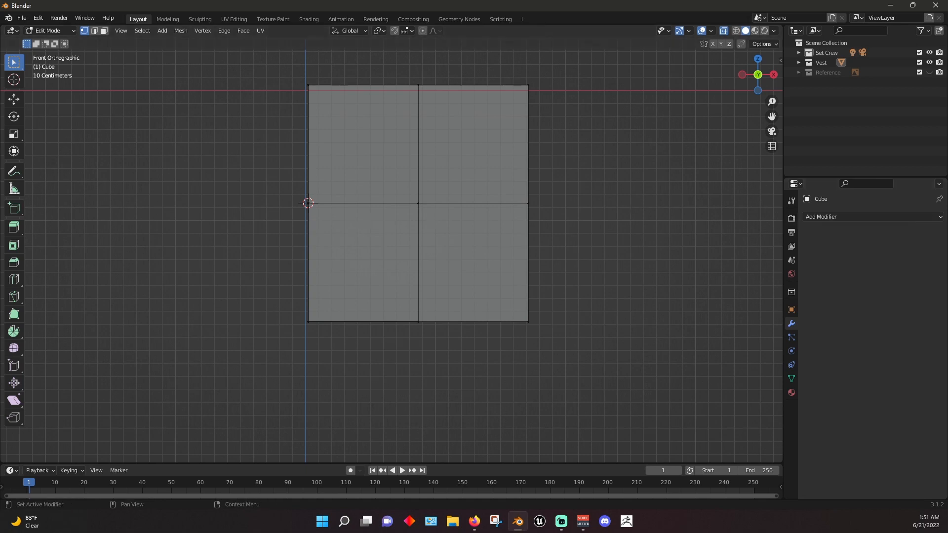
pyautogui.click(868, 218)
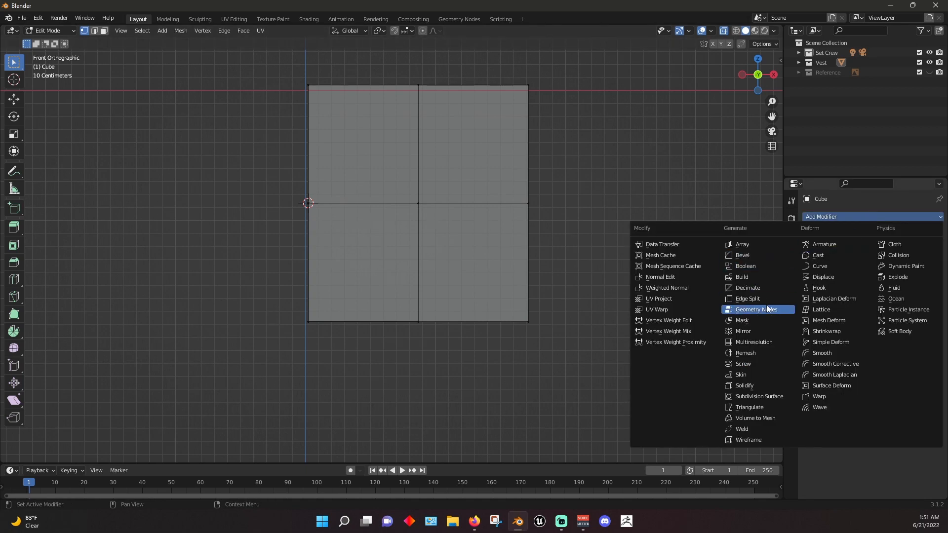
pyautogui.click(760, 333)
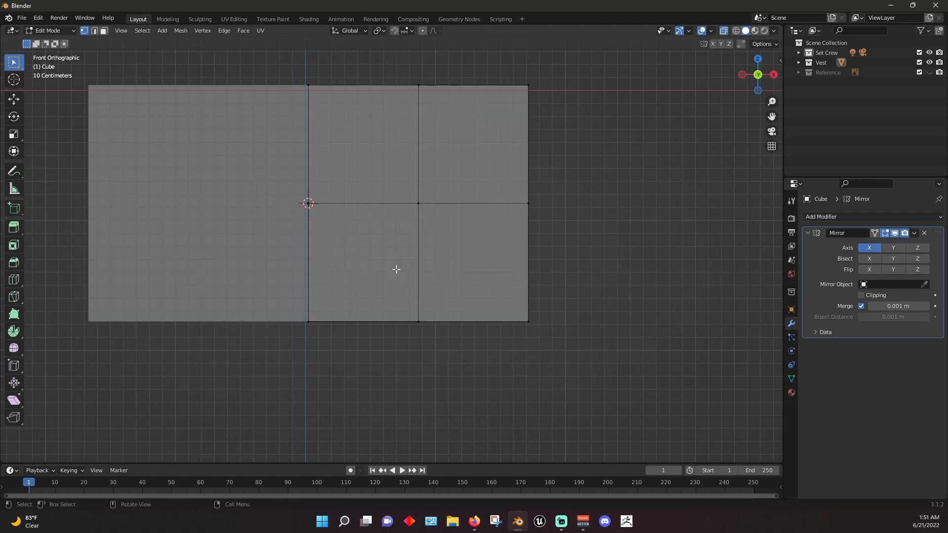
# Try moving the outer middle vertices sideways to test the mirrored half, and cancel the move
pyautogui.moveTo(548, 190); pyautogui.dragTo(497, 230)
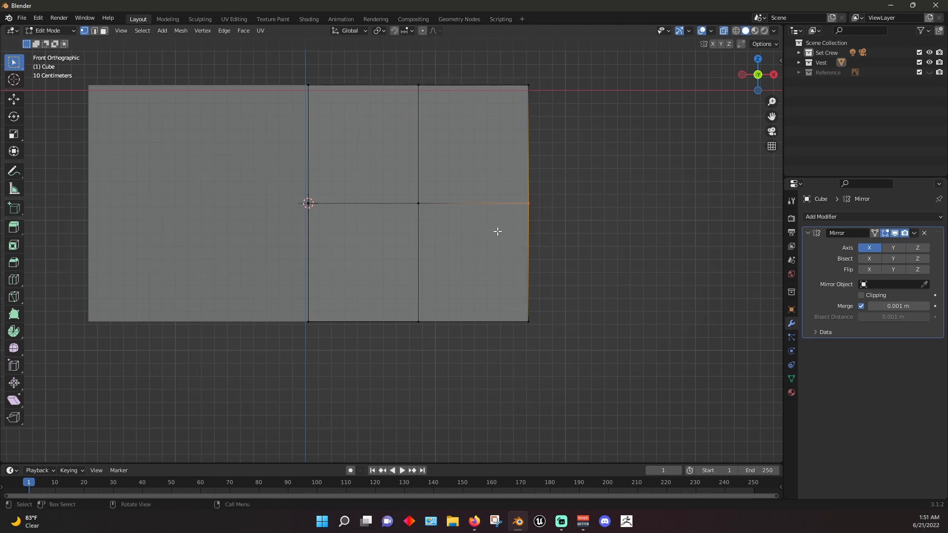
pyautogui.press('g')
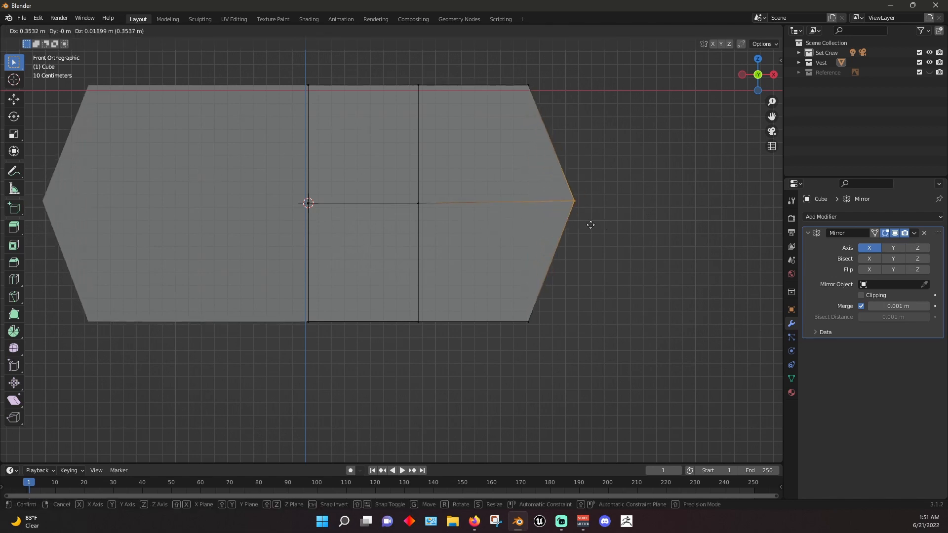
pyautogui.rightClick(659, 241)
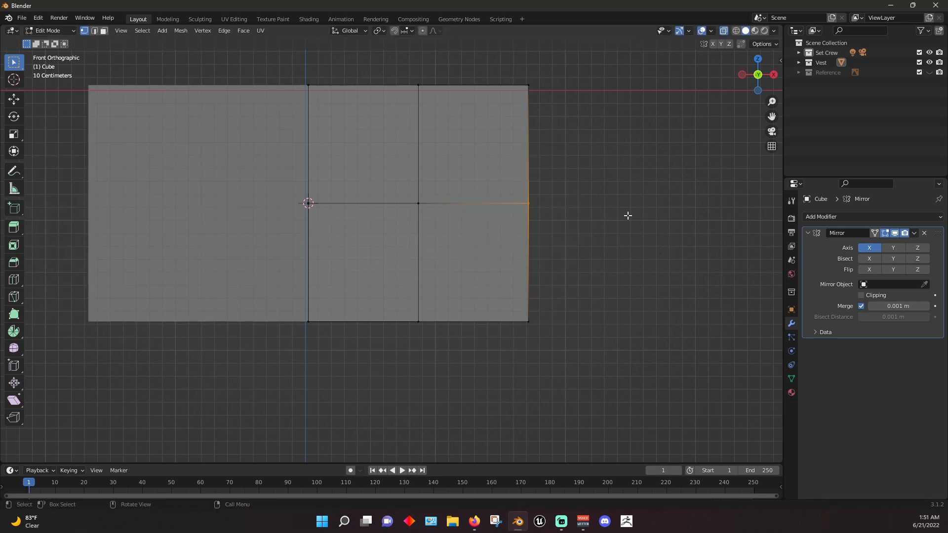
pyautogui.click(648, 187)
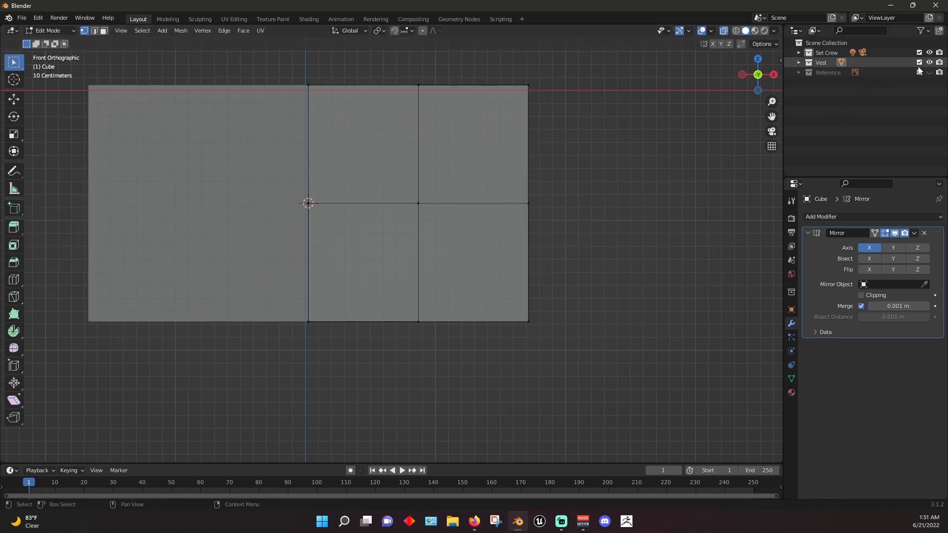
# Show the Reference collection and move the cube's middle vertical column about 0.26 m along X onto the reference's inner panel line
pyautogui.click(929, 72)
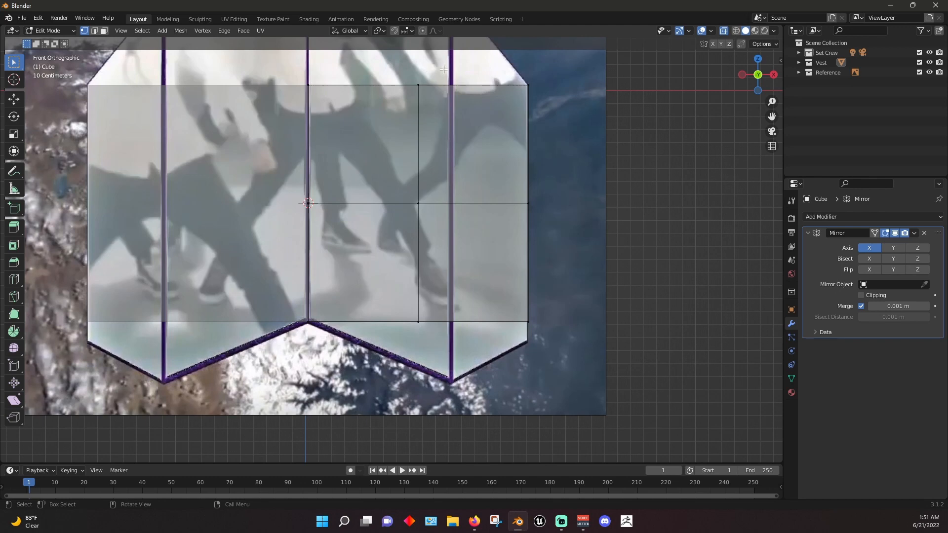
pyautogui.moveTo(443, 70); pyautogui.dragTo(392, 350)
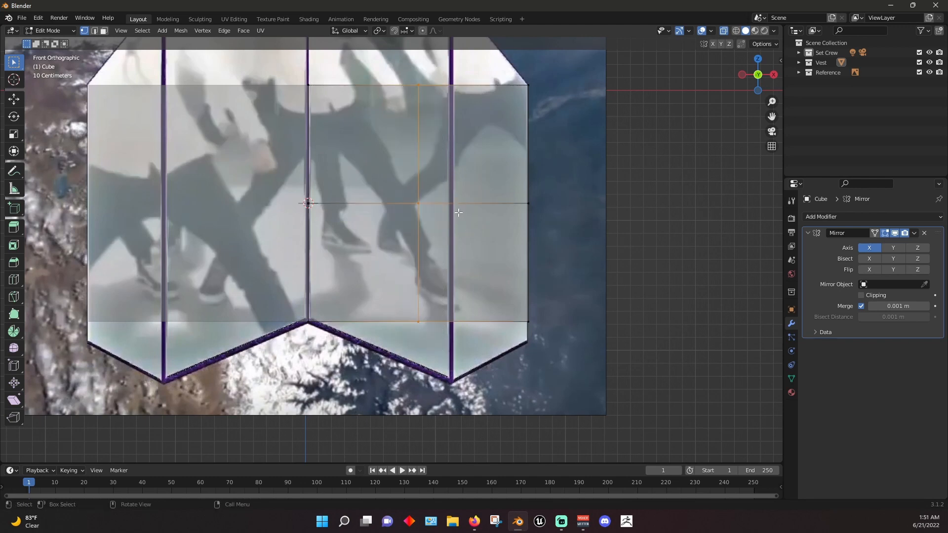
pyautogui.press('g')
pyautogui.press('x')
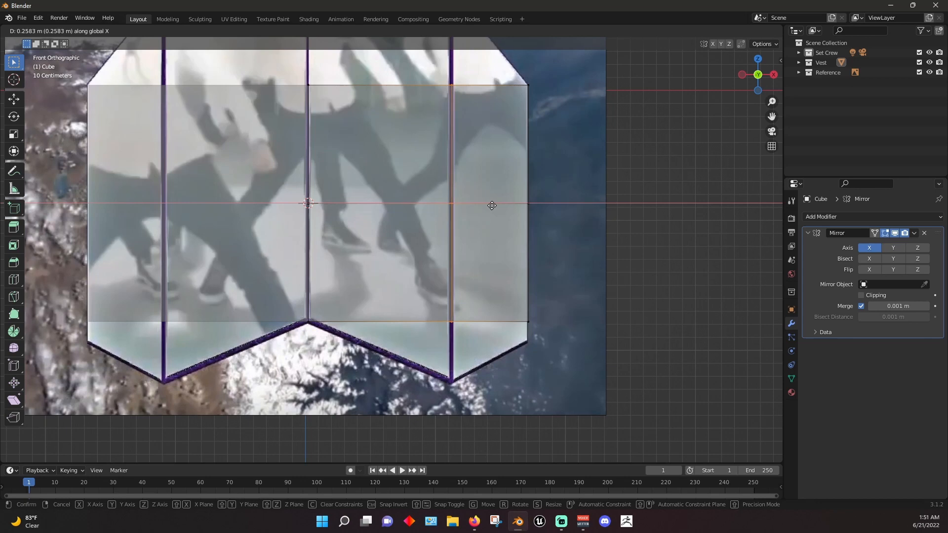
pyautogui.click(490, 206)
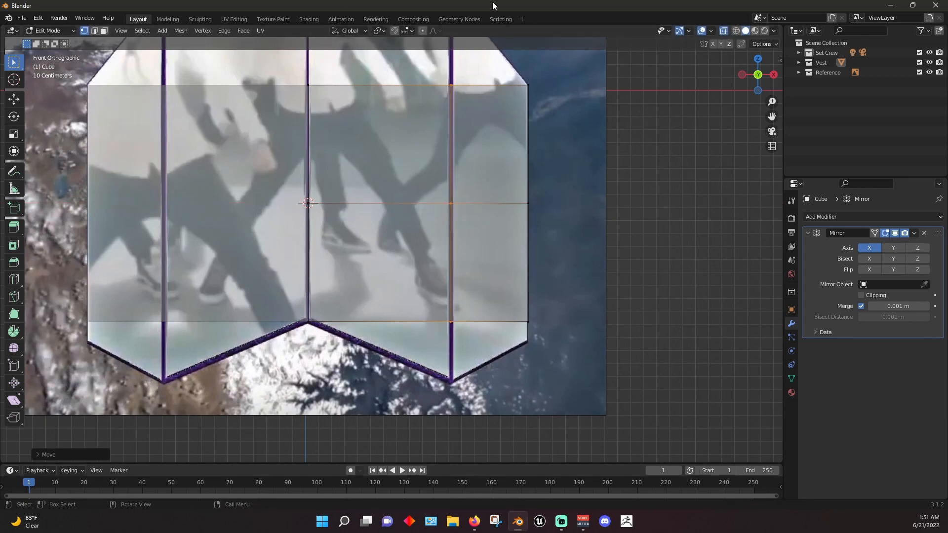
pyautogui.click(671, 244)
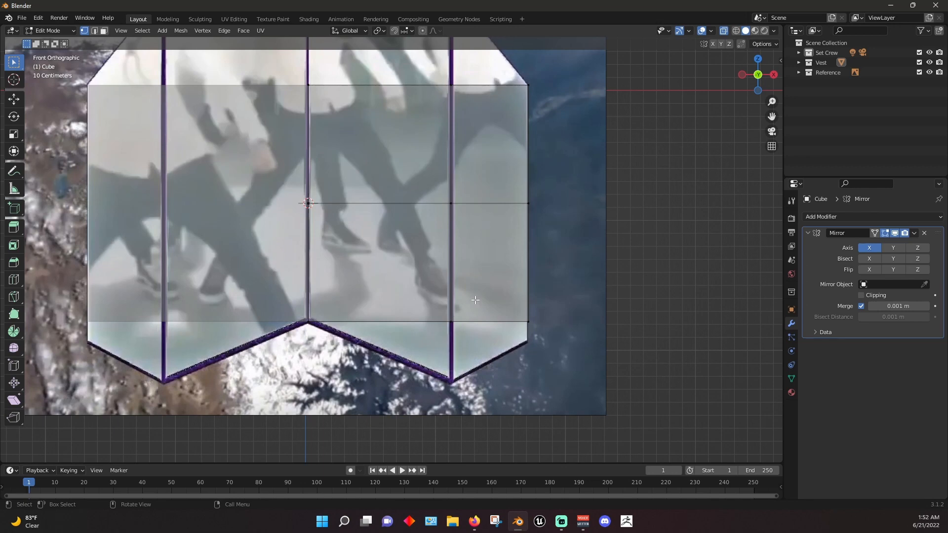
# Lower the bottom middle vertices along Z to the lower tip of the reference logo
pyautogui.click(415, 365)
pyautogui.press('g')
pyautogui.press('z')
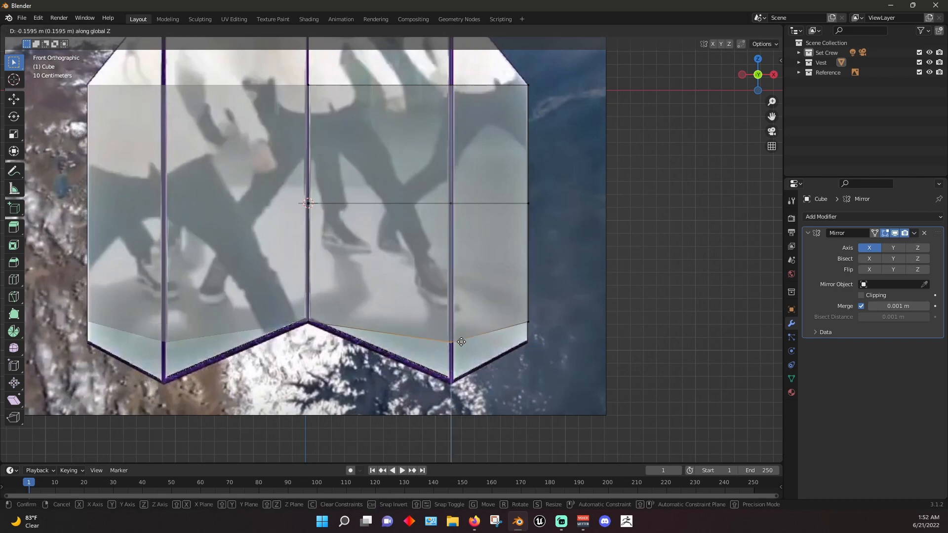
pyautogui.click(459, 382)
# Lower the bottom outer corner vertices about 0.16 m along Z onto the logo's edge and fine-check the bottom tip's height
pyautogui.moveTo(557, 302); pyautogui.dragTo(510, 336)
pyautogui.press('g')
pyautogui.press('z')
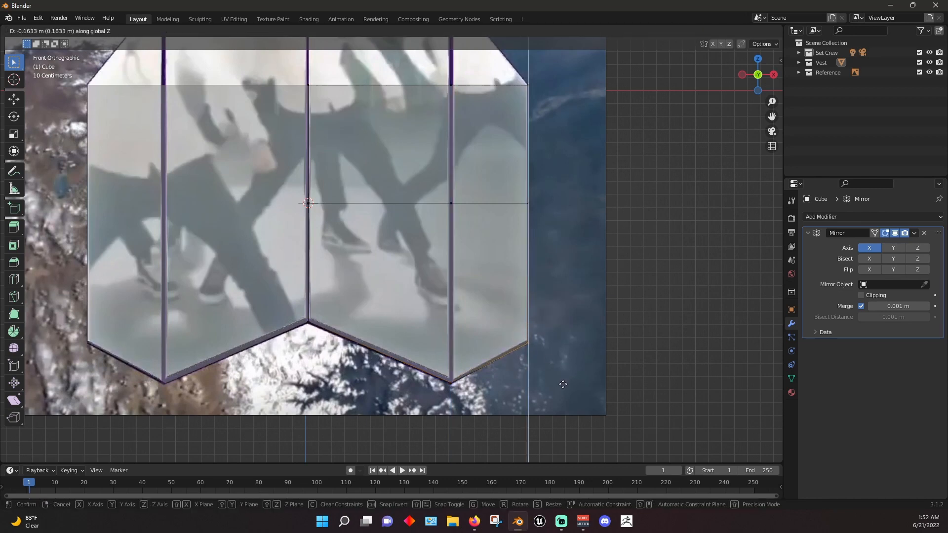
pyautogui.click(562, 383)
pyautogui.click(448, 394)
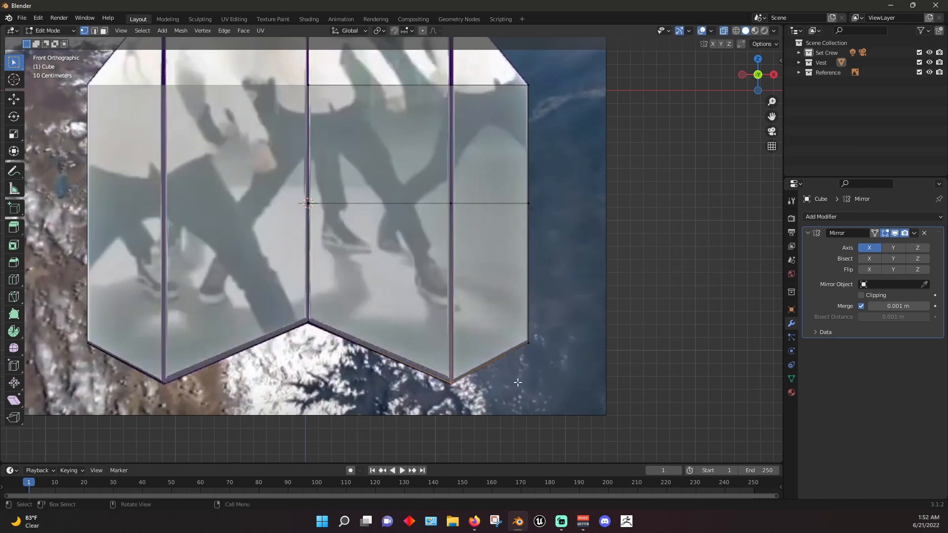
pyautogui.press('g')
pyautogui.press('z')
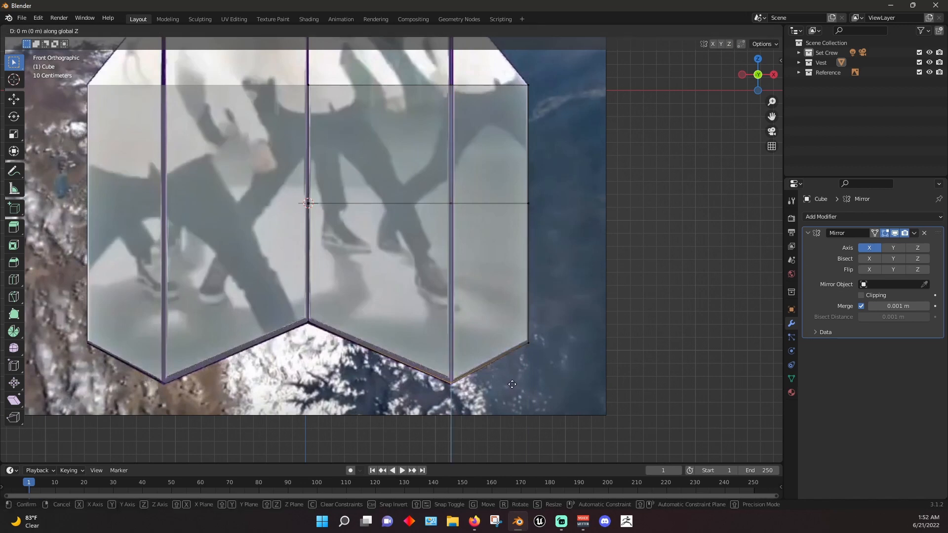
pyautogui.click(513, 384)
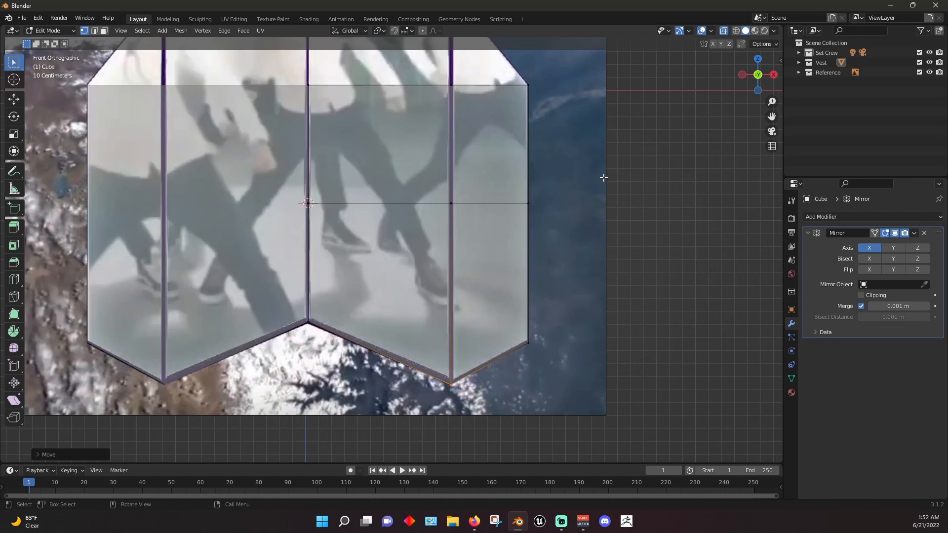
# Raise the top centre and middle vertices about 0.7 m along Z to the upper end of the logo's sloped shoulder
pyautogui.moveTo(772, 116); pyautogui.dragTo(783, 293)
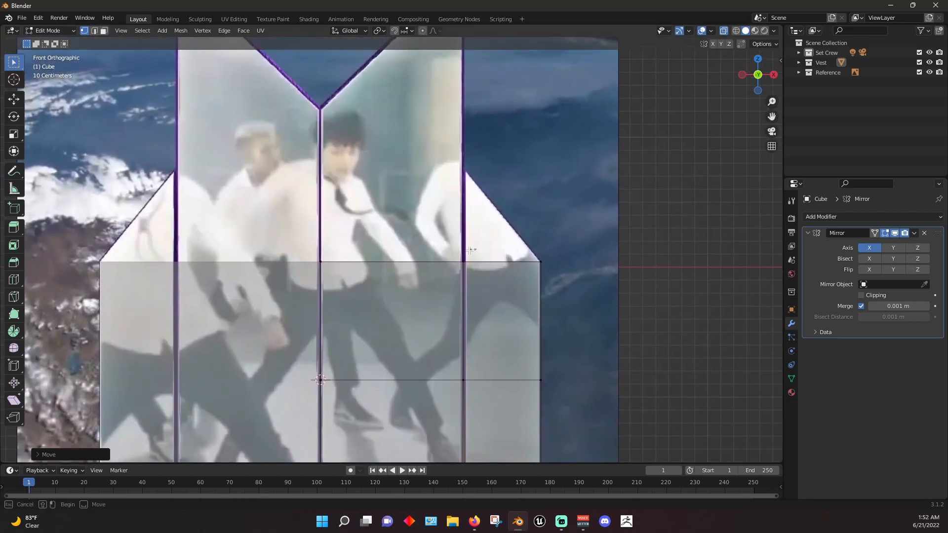
pyautogui.moveTo(253, 287); pyautogui.dragTo(514, 242)
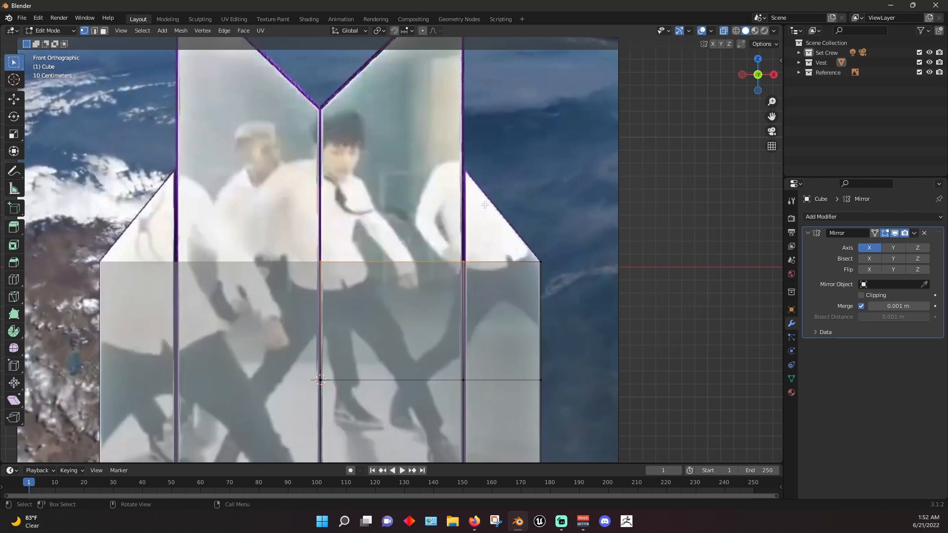
pyautogui.press('g')
pyautogui.press('z')
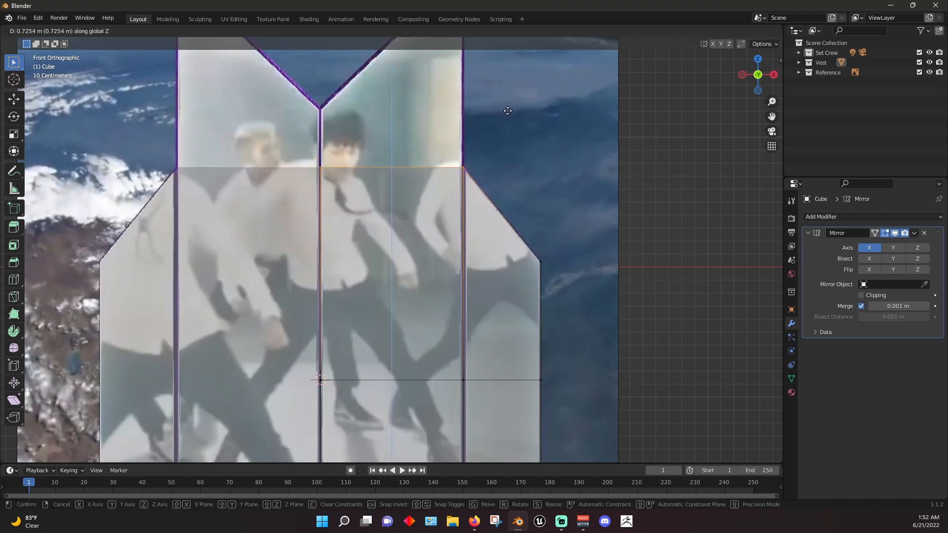
pyautogui.click(508, 113)
pyautogui.click(546, 162)
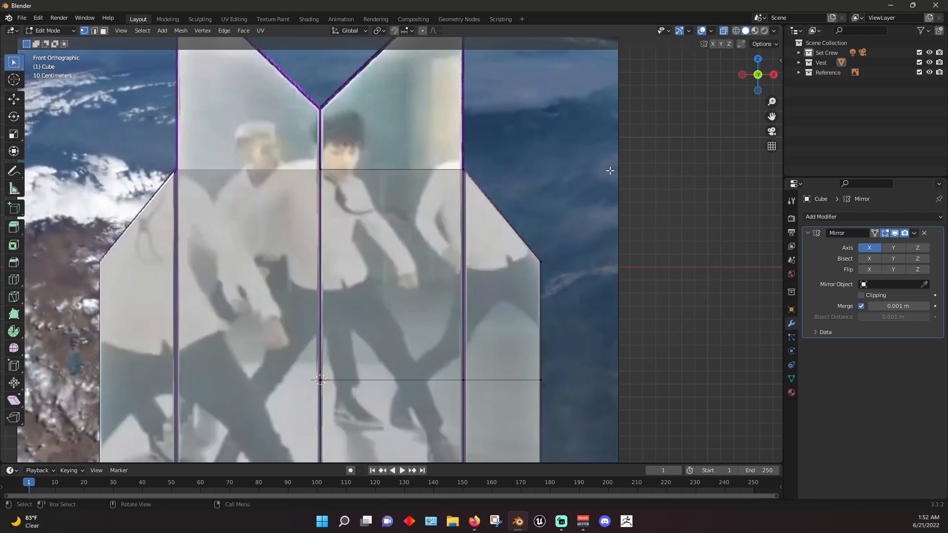
# Review the mirrored shape against the reference with X-ray temporarily off, and select the vertices along the top inner edge
pyautogui.click(724, 30)
pyautogui.scroll(-4, 643, 113)
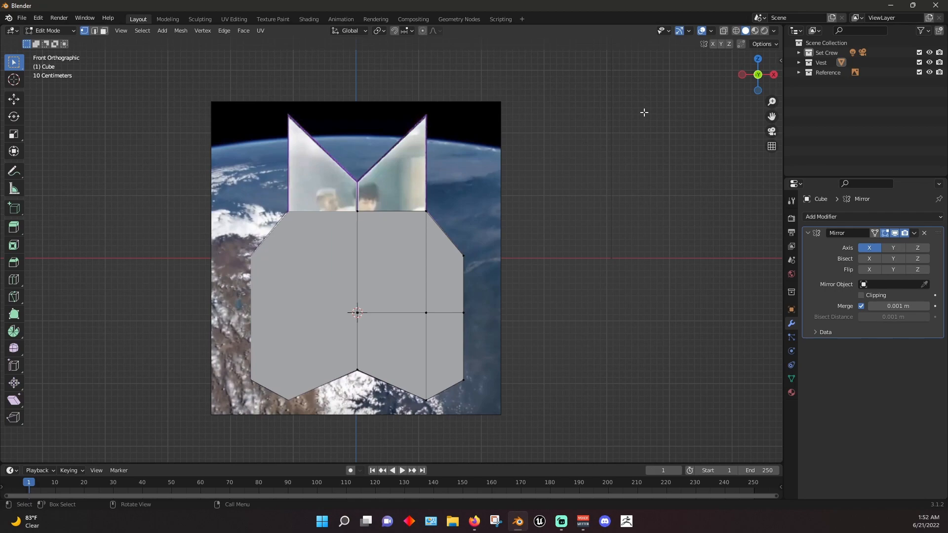
pyautogui.scroll(4, 644, 112)
pyautogui.scroll(-4, 644, 113)
pyautogui.scroll(4, 643, 112)
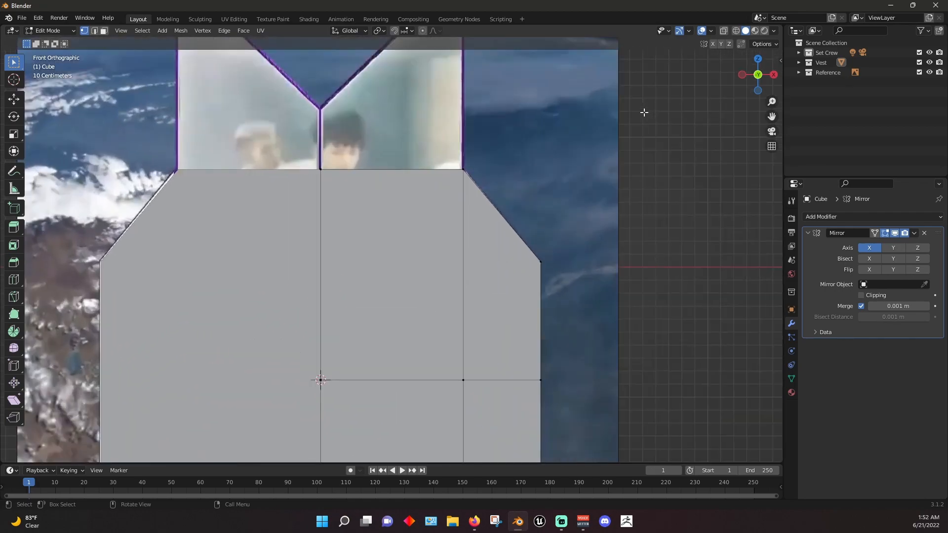
pyautogui.click(724, 31)
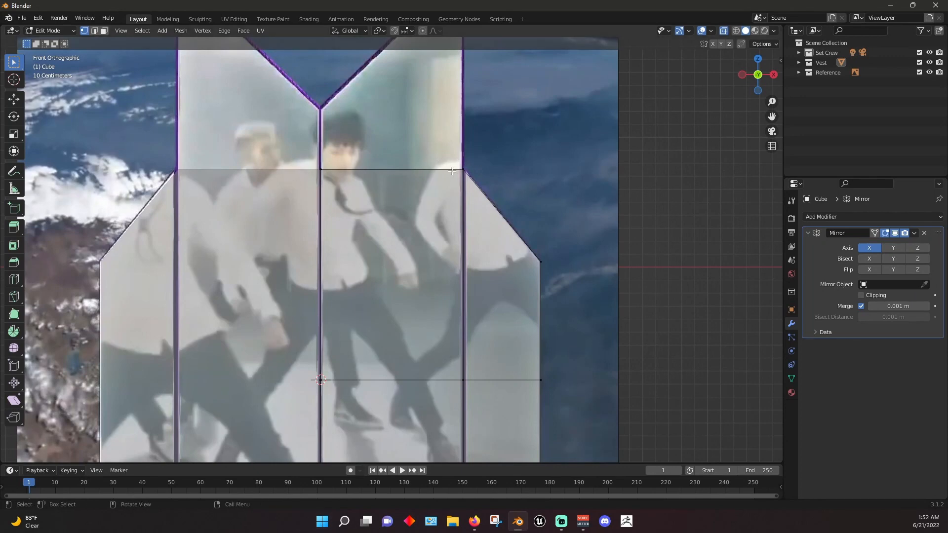
pyautogui.moveTo(478, 157); pyautogui.dragTo(309, 203)
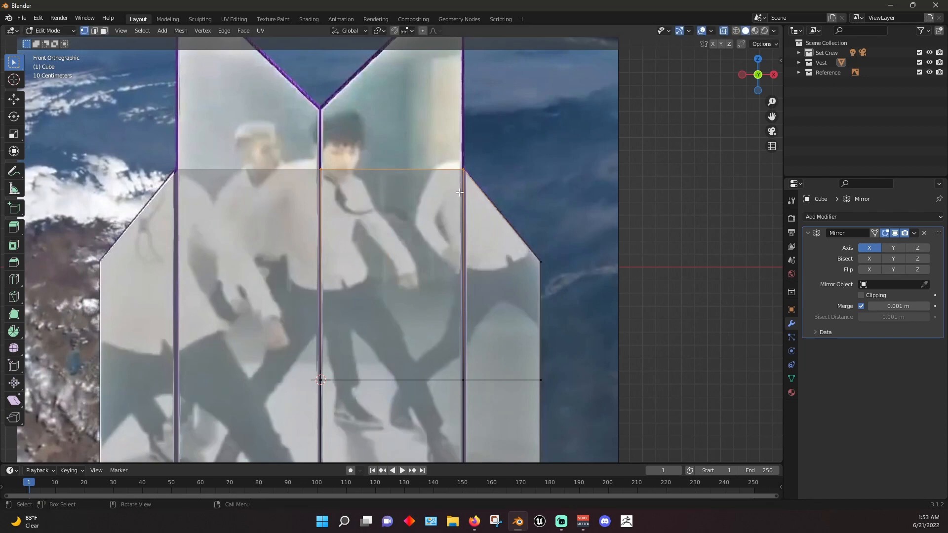
# Try raising the selected top vertices about 0.35 m along Z, and undo the move
pyautogui.press('g')
pyautogui.press('z')
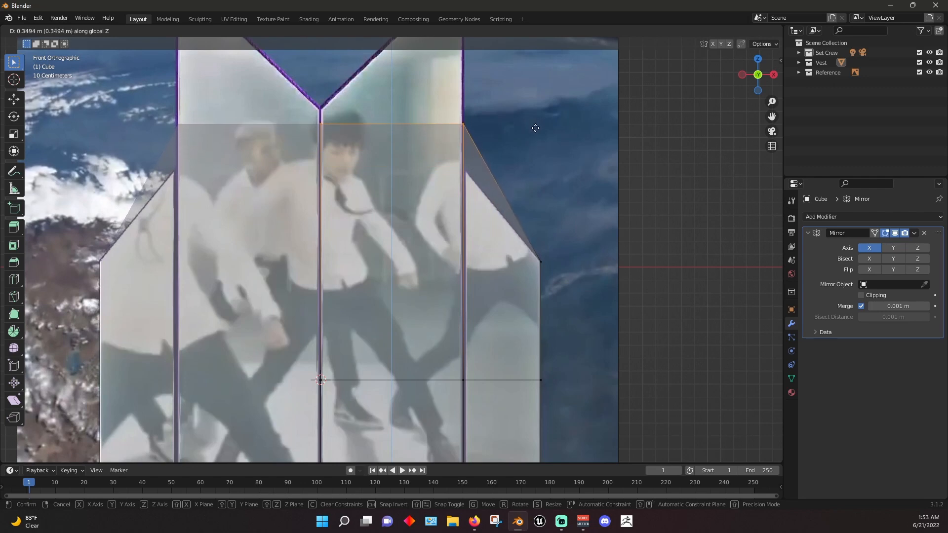
pyautogui.click(535, 128)
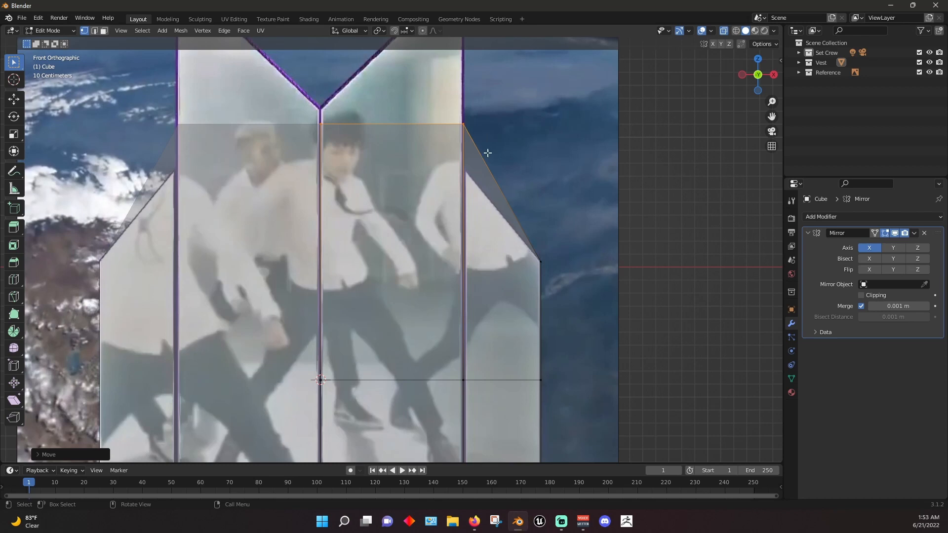
pyautogui.press('g')
pyautogui.rightClick(499, 136)
pyautogui.hotkey('ctrl', 'z')
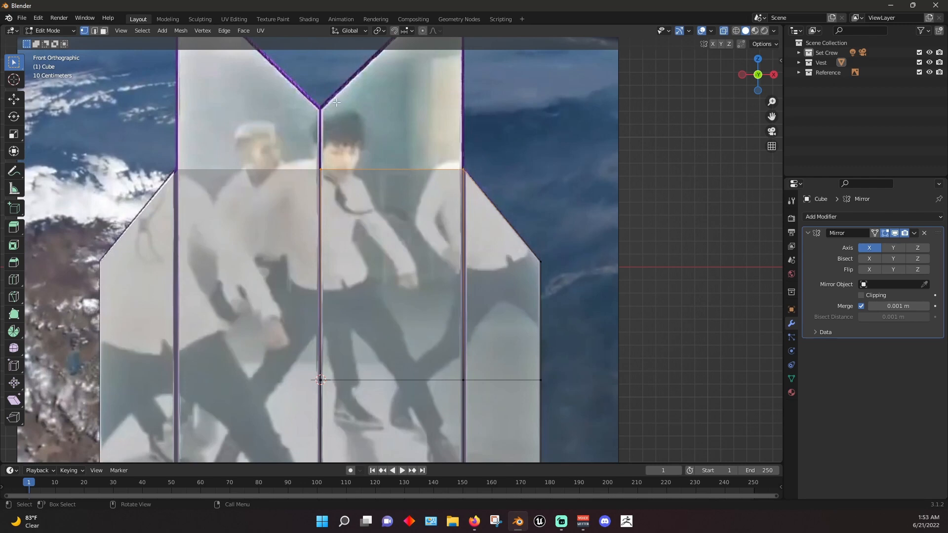
# Try a free upward extrusion of the top face in perspective view, cancel it and return to the front view
pyautogui.moveTo(588, 136); pyautogui.dragTo(543, 170, button='middle')
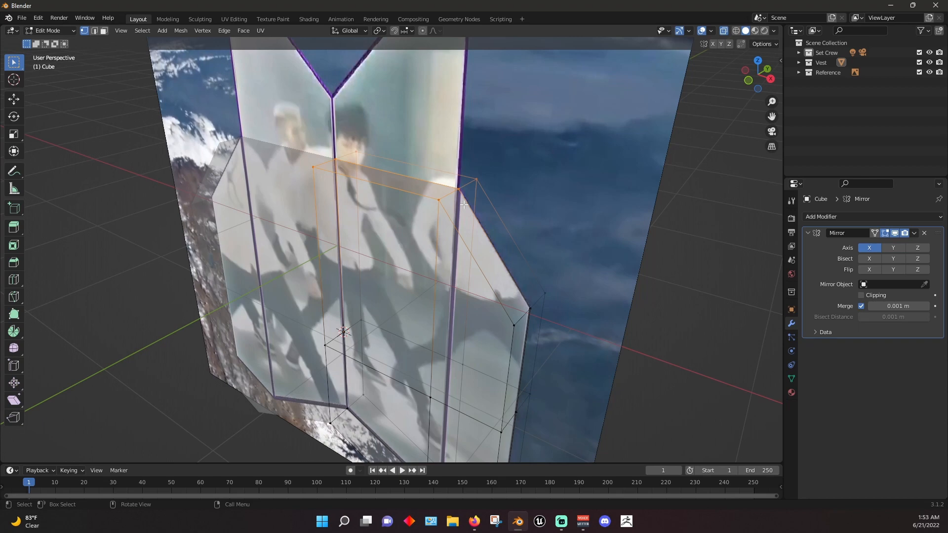
pyautogui.press('g')
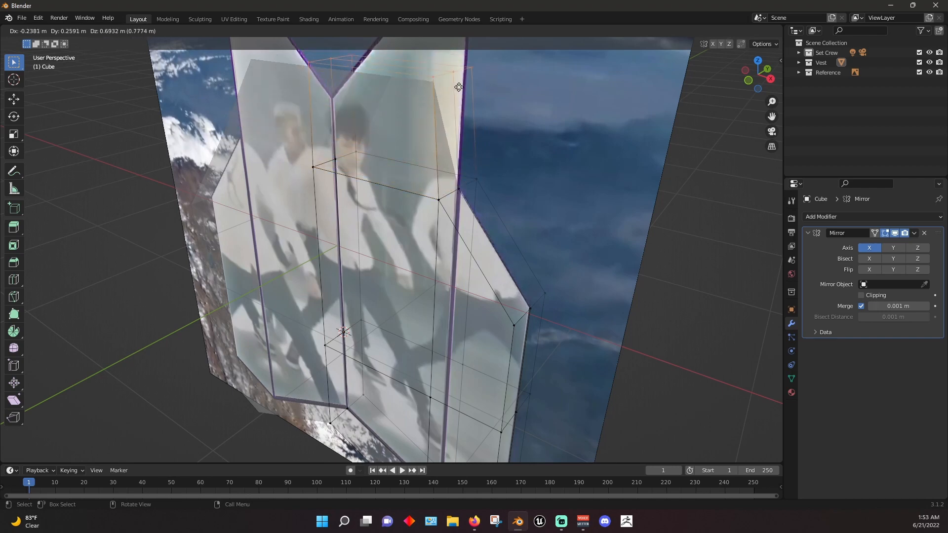
pyautogui.press('Escape')
pyautogui.press('KP_1')
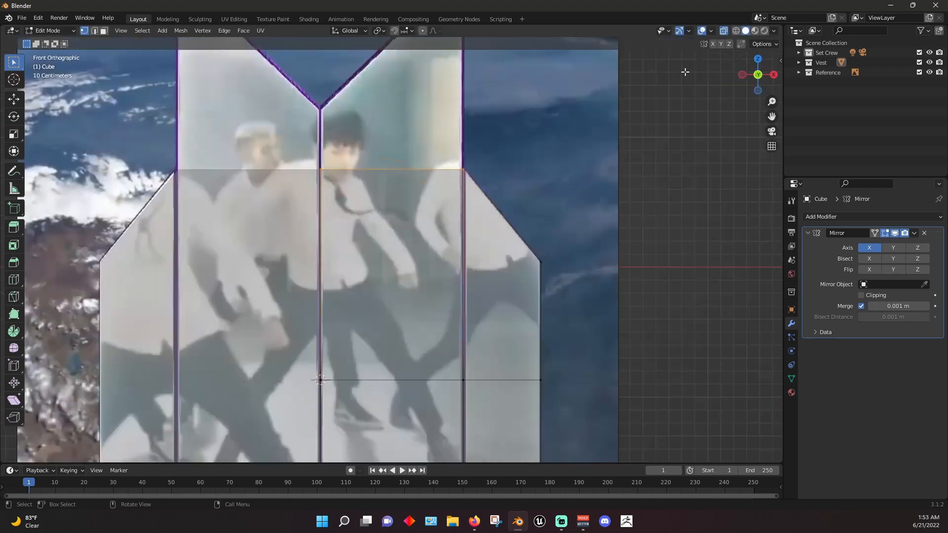
# Turn X-ray off and extrude the top face about 0.48 m upward to the bottom of the reference's V-notch
pyautogui.click(723, 30)
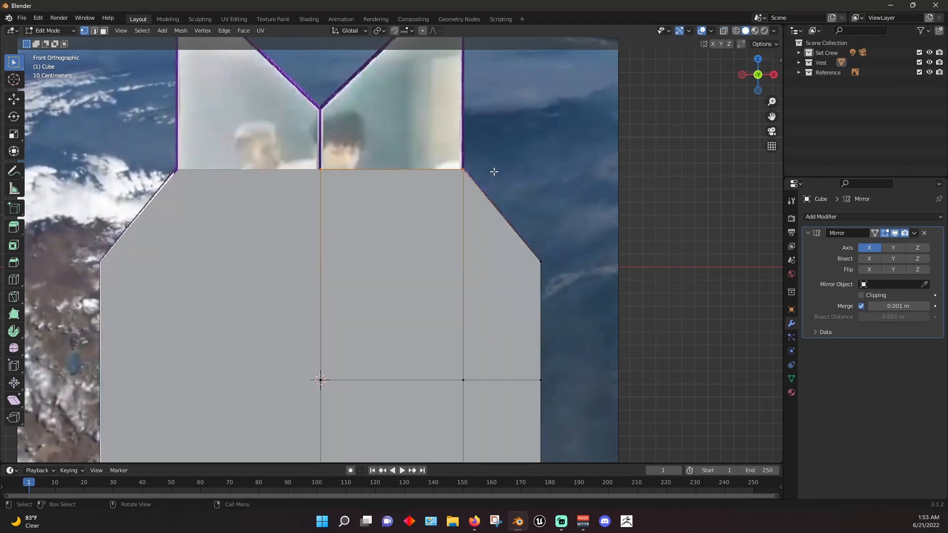
pyautogui.moveTo(511, 157); pyautogui.dragTo(492, 176, button='middle')
pyautogui.press('`')
pyautogui.click(463, 154)
pyautogui.press('e')
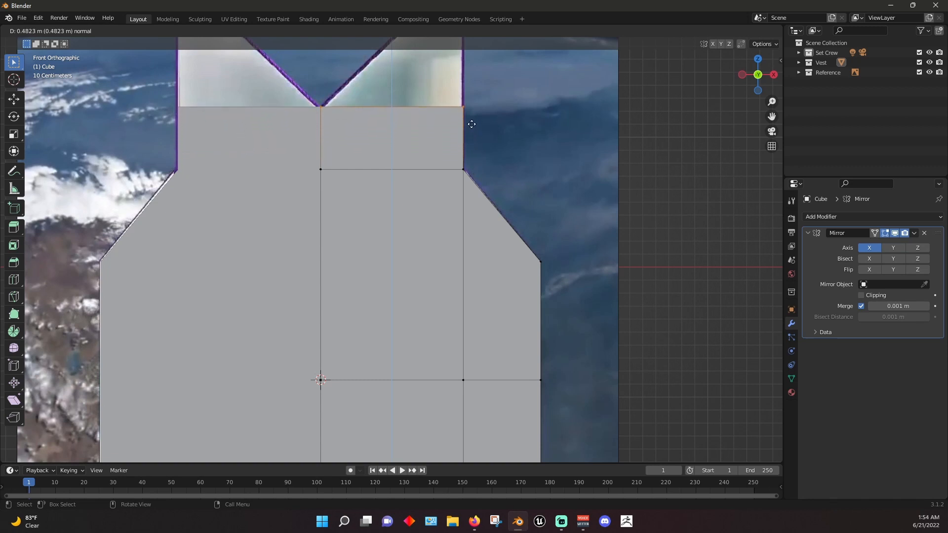
pyautogui.click(472, 124)
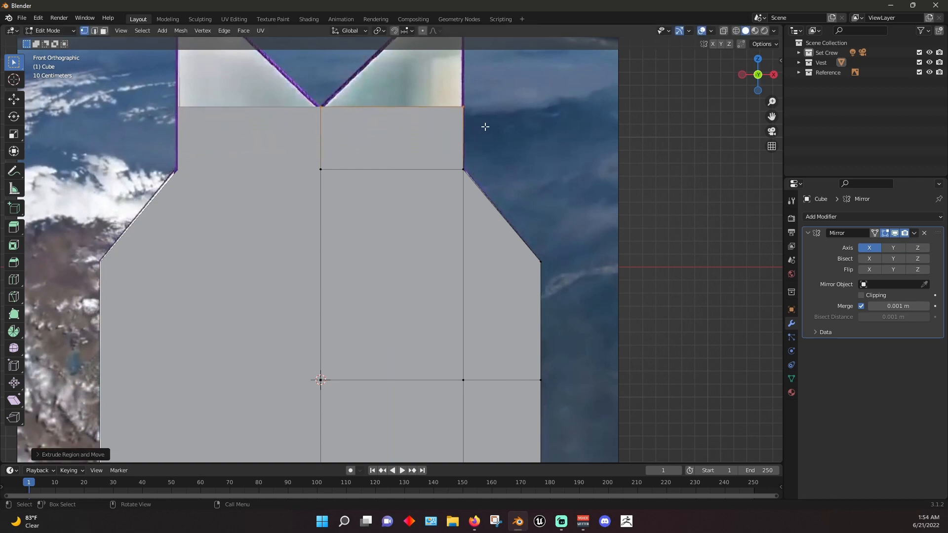
pyautogui.moveTo(772, 116); pyautogui.dragTo(767, 222)
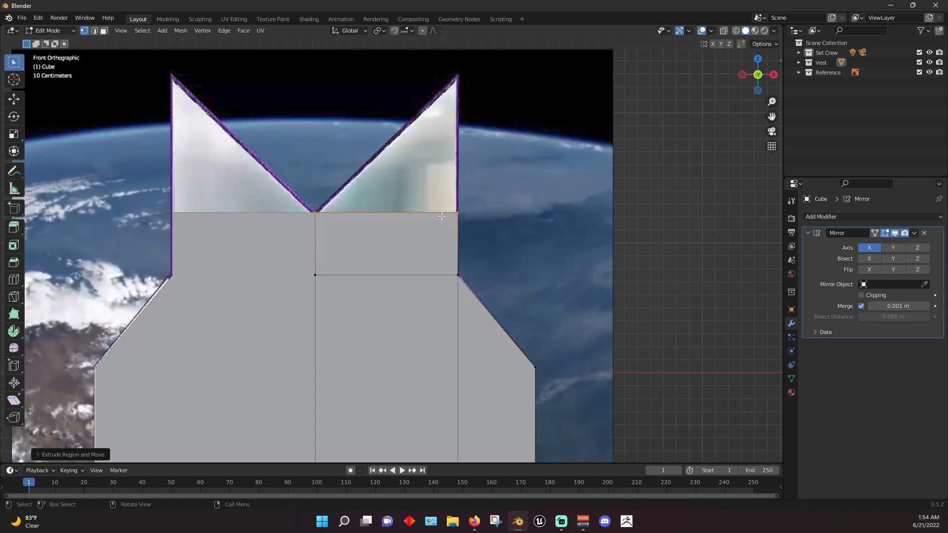
pyautogui.press('e')
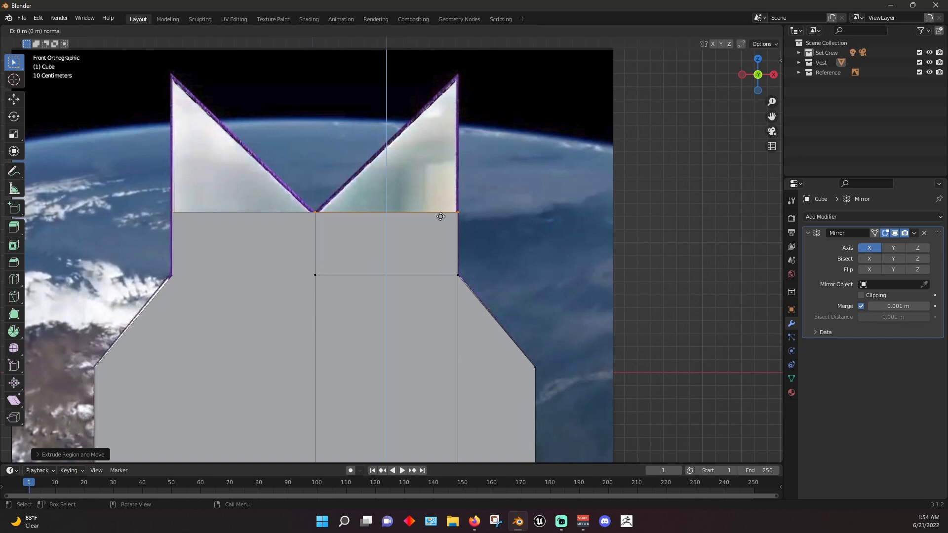
pyautogui.rightClick(440, 216)
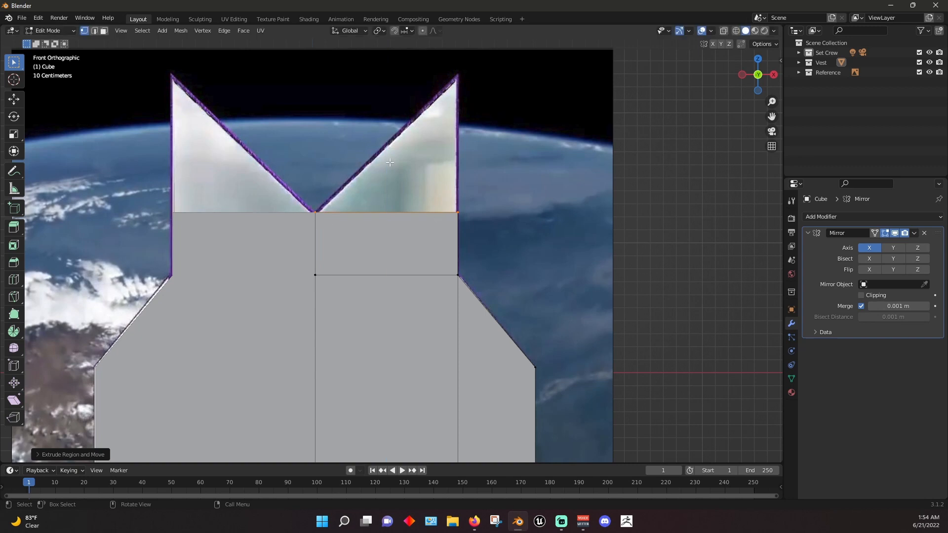
pyautogui.hotkey('ctrl', 'z')
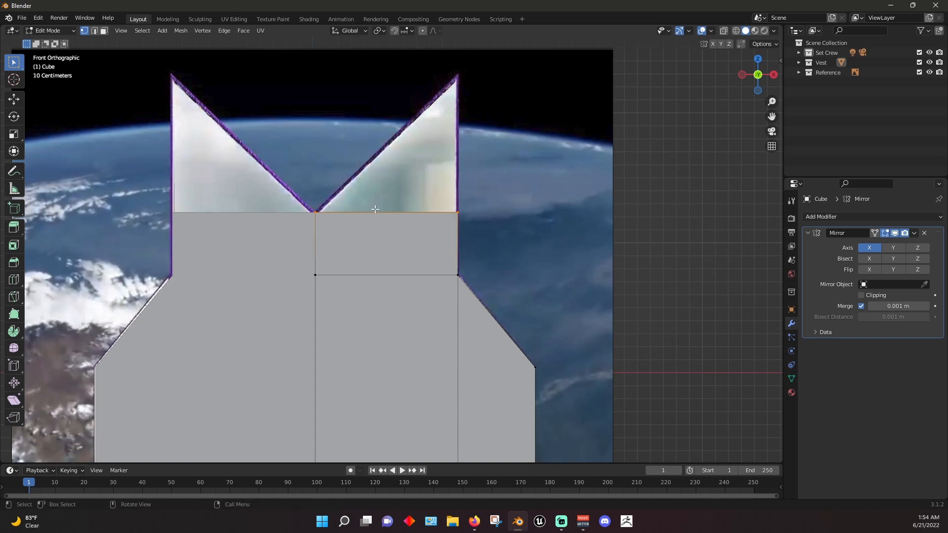
pyautogui.press('g')
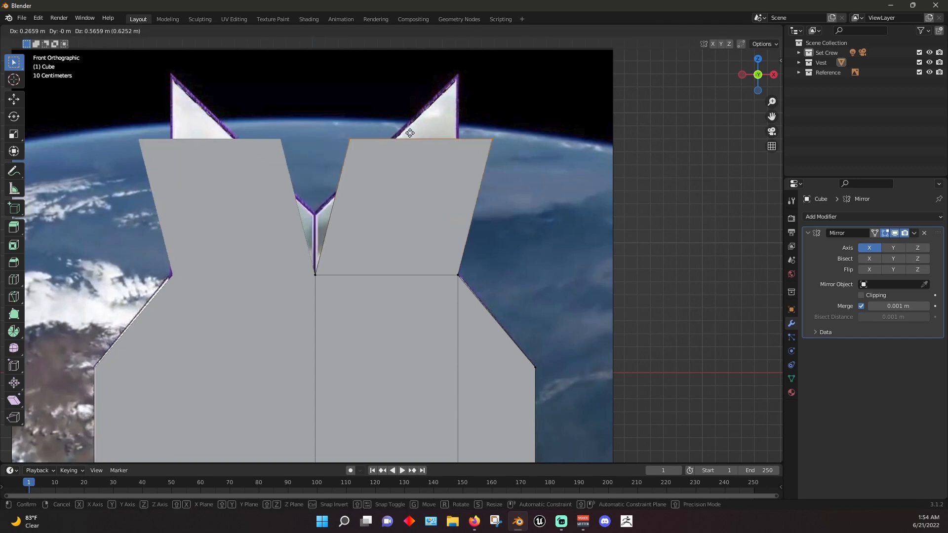
pyautogui.rightClick(379, 70)
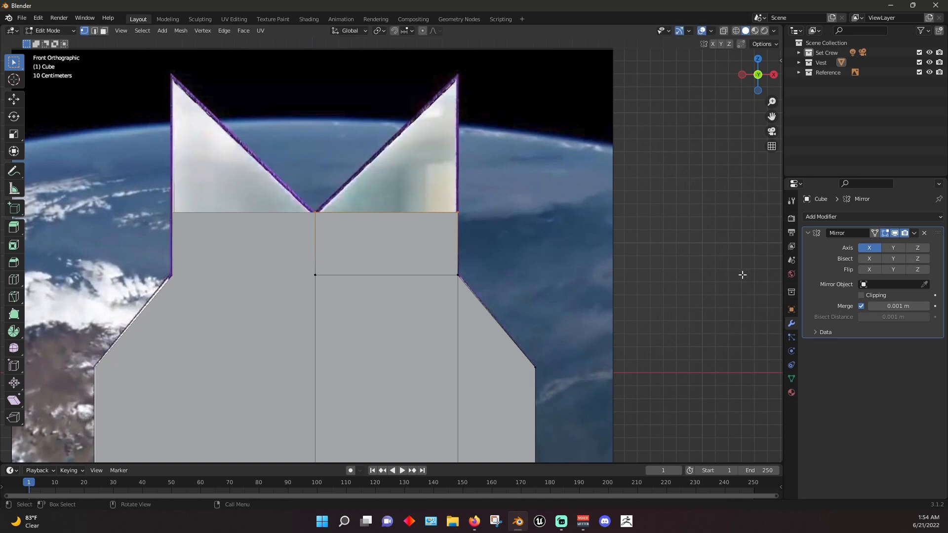
# Enable clipping on the Mirror modifier, and try raising the top vertices about 1.06 m along Z before undoing the move
pyautogui.click(862, 295)
pyautogui.press('g')
pyautogui.press('z')
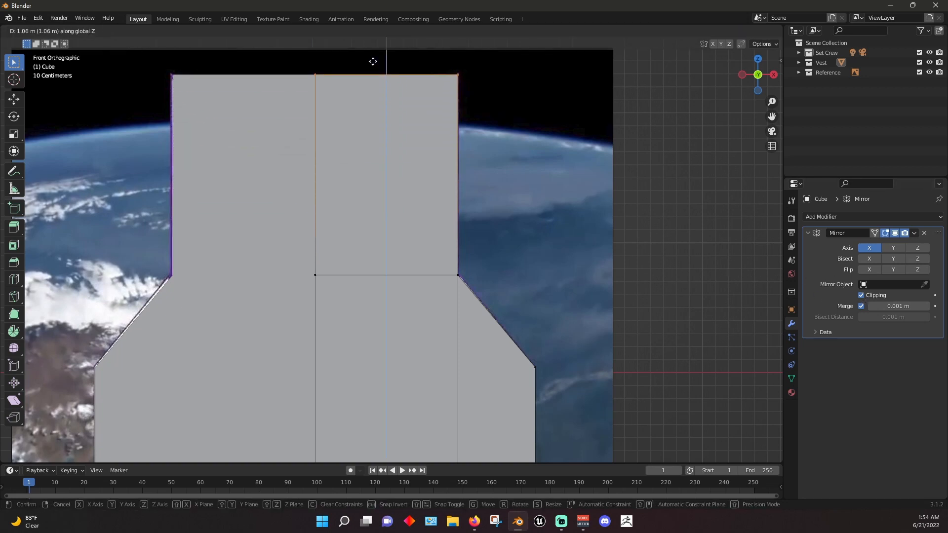
pyautogui.click(372, 60)
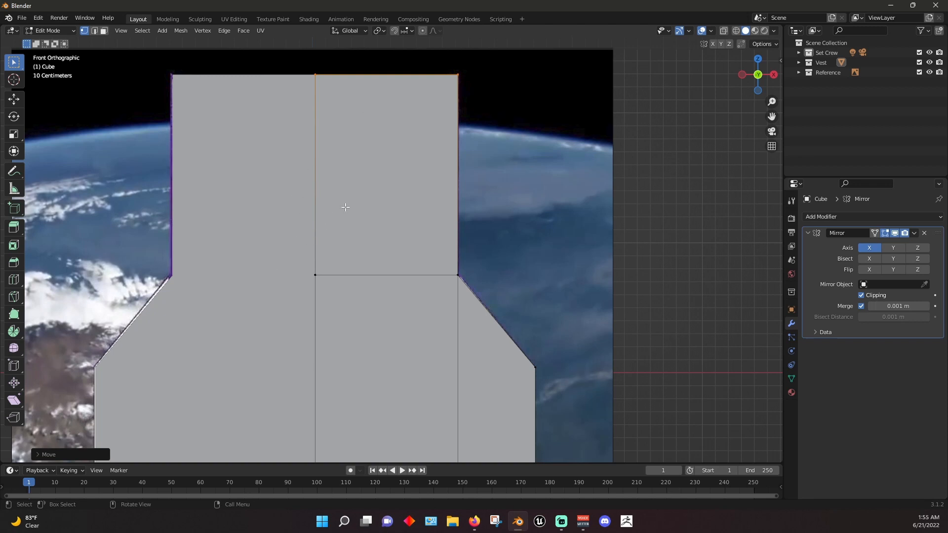
pyautogui.hotkey('ctrl', 'z')
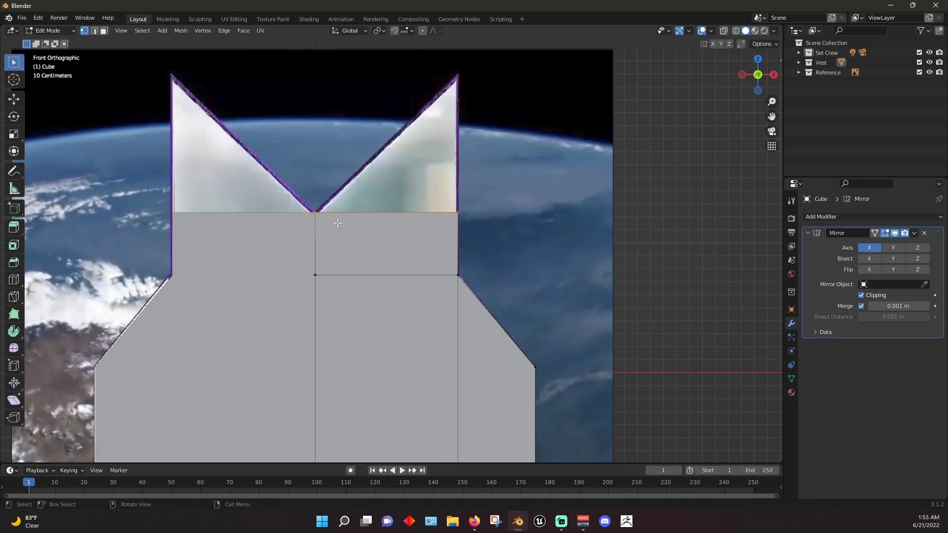
# Try extruding the top face about 1.04 m upward along Z, and cancel the extrusion
pyautogui.press('g')
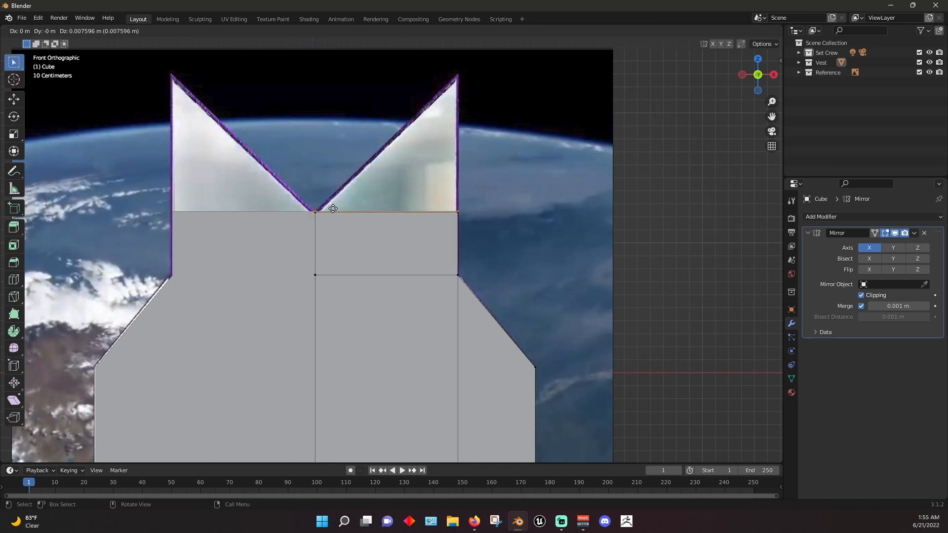
pyautogui.press('z')
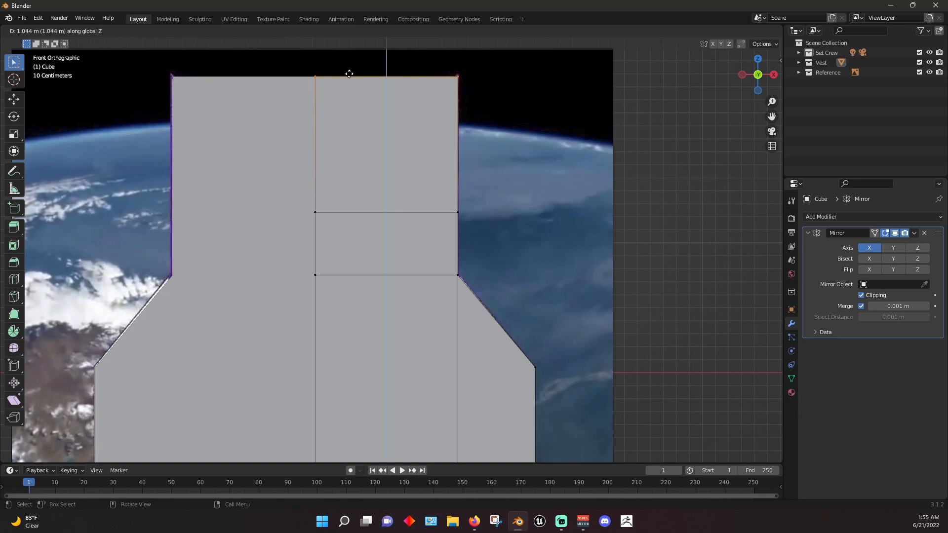
pyautogui.press('Escape')
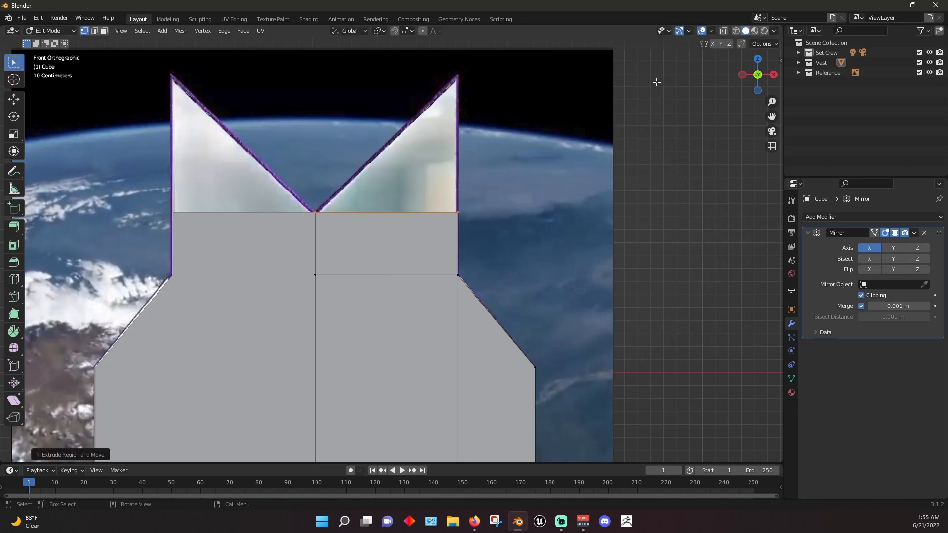
pyautogui.hotkey('ctrl', 'z')
pyautogui.hotkey('ctrl', 'shift', 'z')
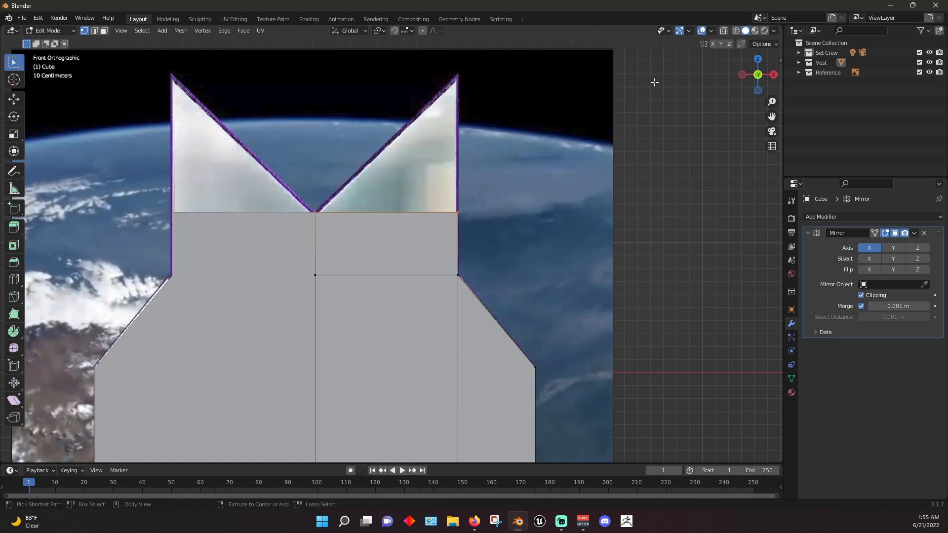
# Turn X-ray on and extrude the top face about 1.06 m along Z to the tips of the reference's V shape
pyautogui.click(723, 31)
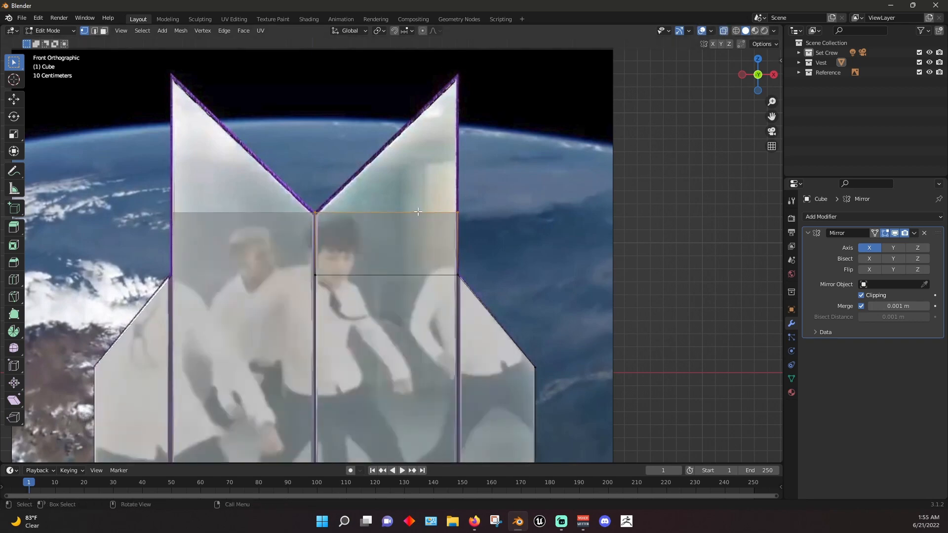
pyautogui.press('e')
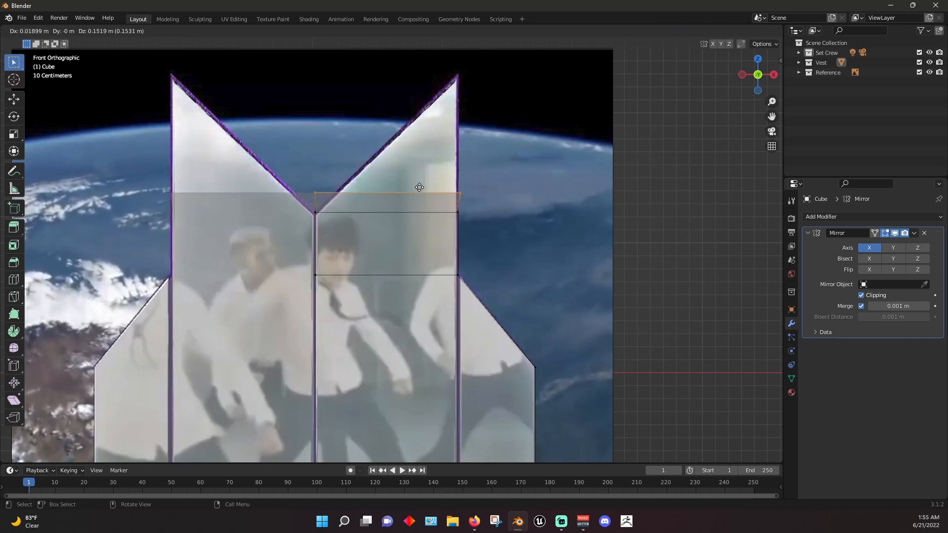
pyautogui.press('z')
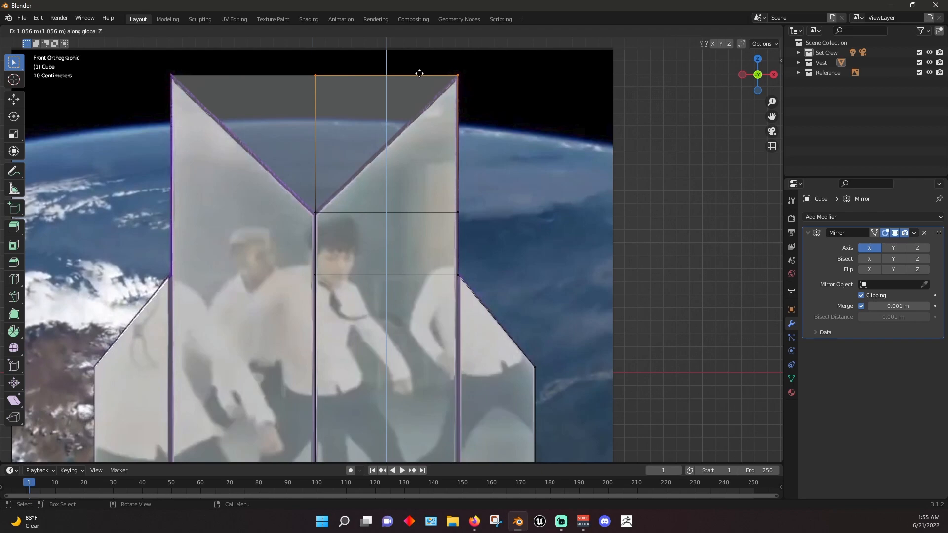
pyautogui.click(419, 73)
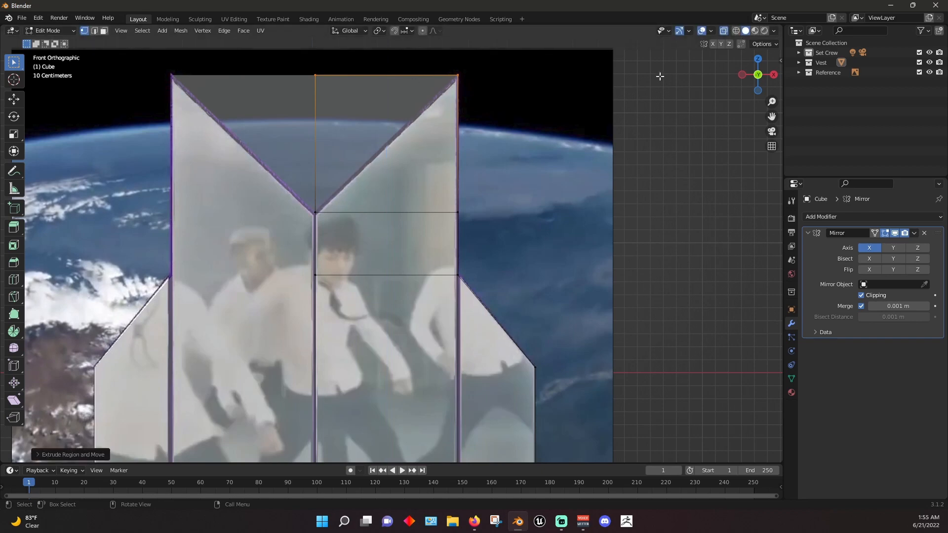
# Hide the reference image and check the extruded top section in front and perspective views with X-ray on
pyautogui.scroll(-6, 568, 149)
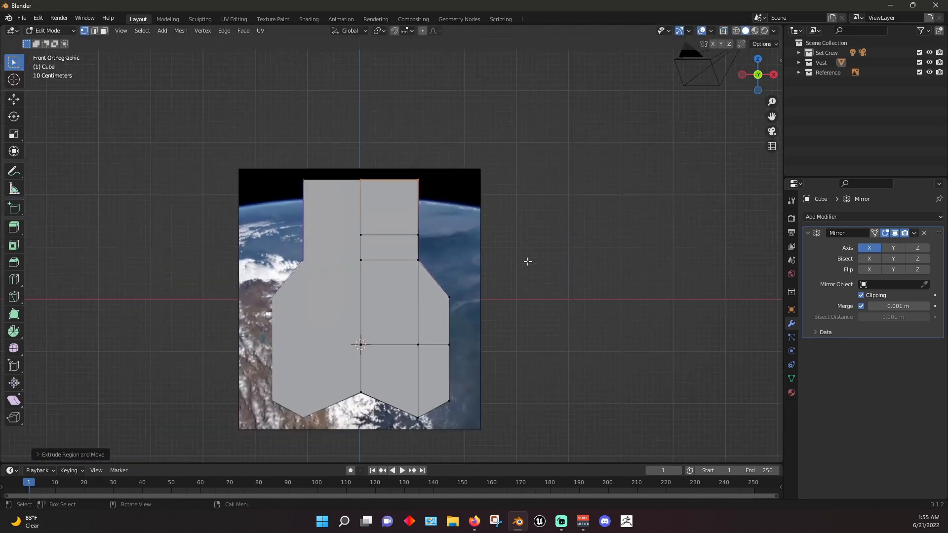
pyautogui.moveTo(527, 260)
pyautogui.mouseDown(button='middle')
pyautogui.moveTo(530, 240)
pyautogui.moveTo(529, 262)
pyautogui.moveTo(578, 254)
pyautogui.moveTo(522, 259)
pyautogui.mouseUp(button='middle')
pyautogui.scroll(3, 528, 260)
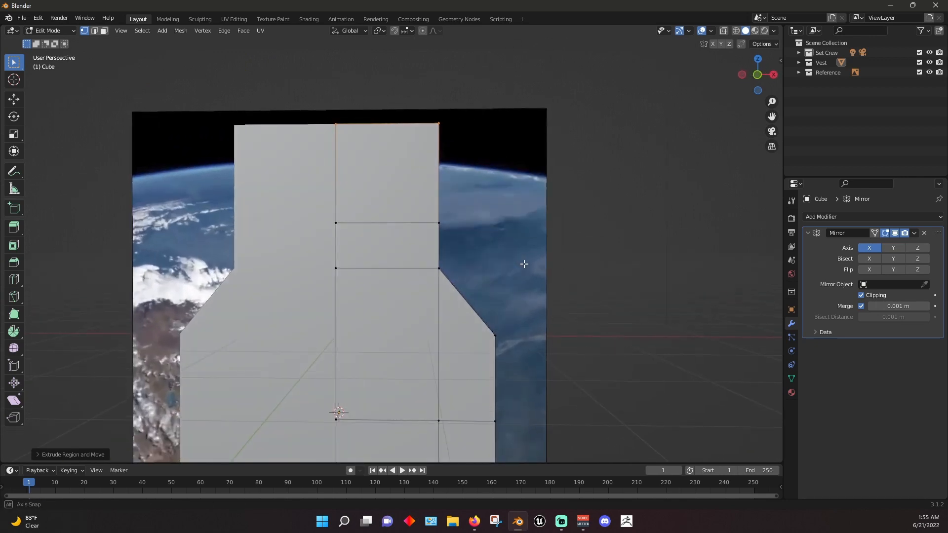
pyautogui.press('`')
pyautogui.click(437, 193)
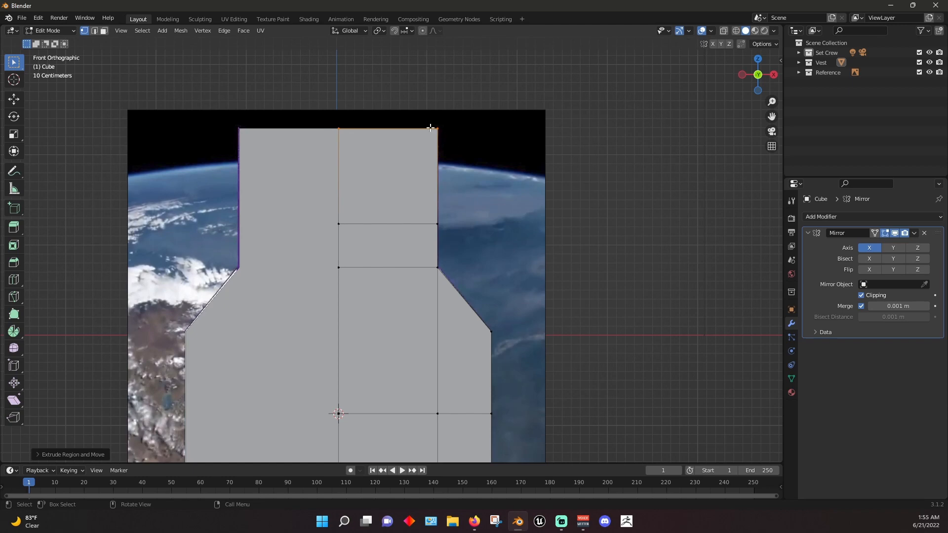
pyautogui.moveTo(331, 138); pyautogui.dragTo(538, 150, button='middle')
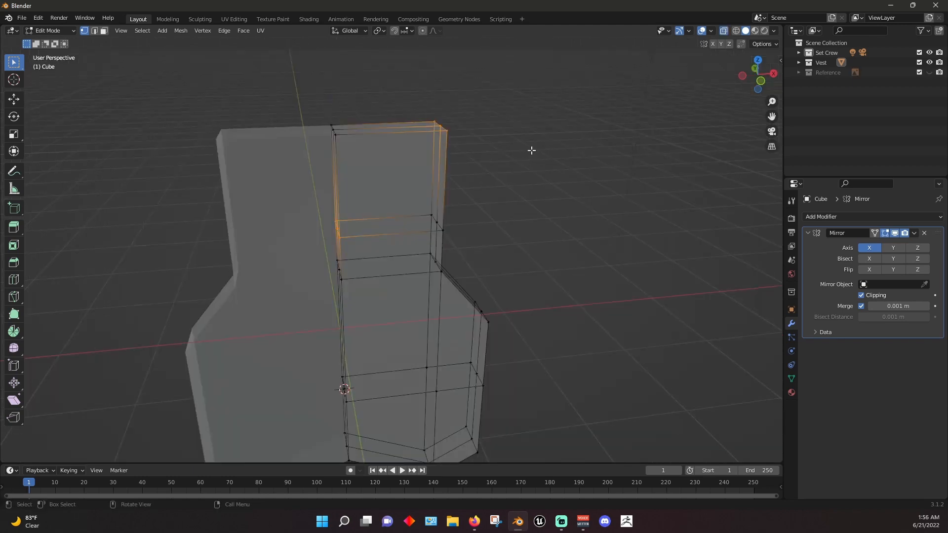
pyautogui.press('`')
pyautogui.click(477, 108)
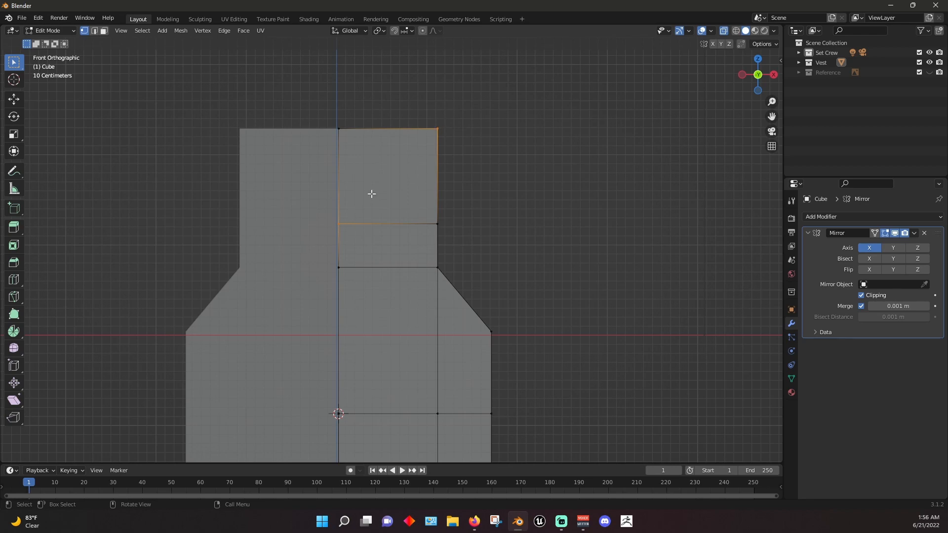
pyautogui.moveTo(442, 123); pyautogui.dragTo(441, 136, button='middle')
pyautogui.moveTo(340, 218); pyautogui.dragTo(377, 216, button='middle')
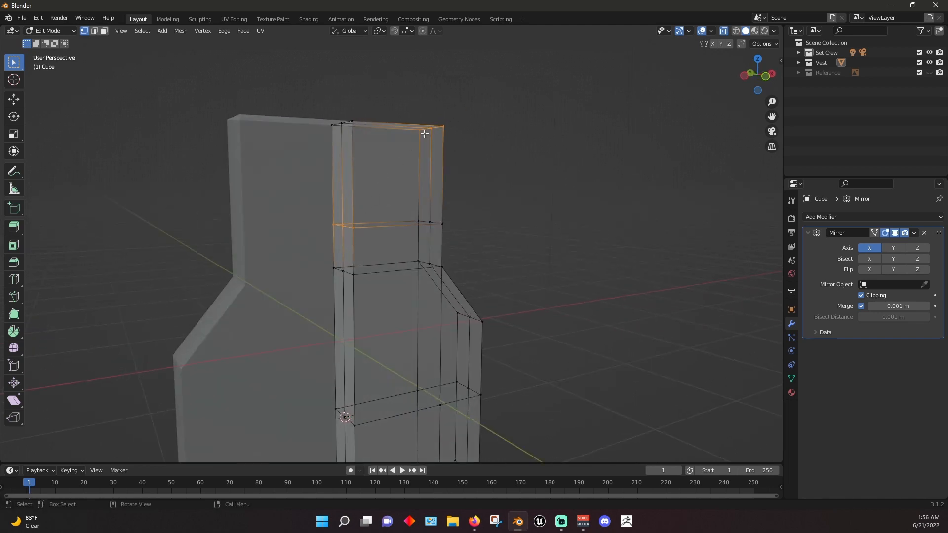
# Connect the front outer top corner diagonally to the front centre vertex at the bottom of the V-notch
pyautogui.moveTo(582, 117); pyautogui.dragTo(493, 110, button='middle')
pyautogui.click(458, 98)
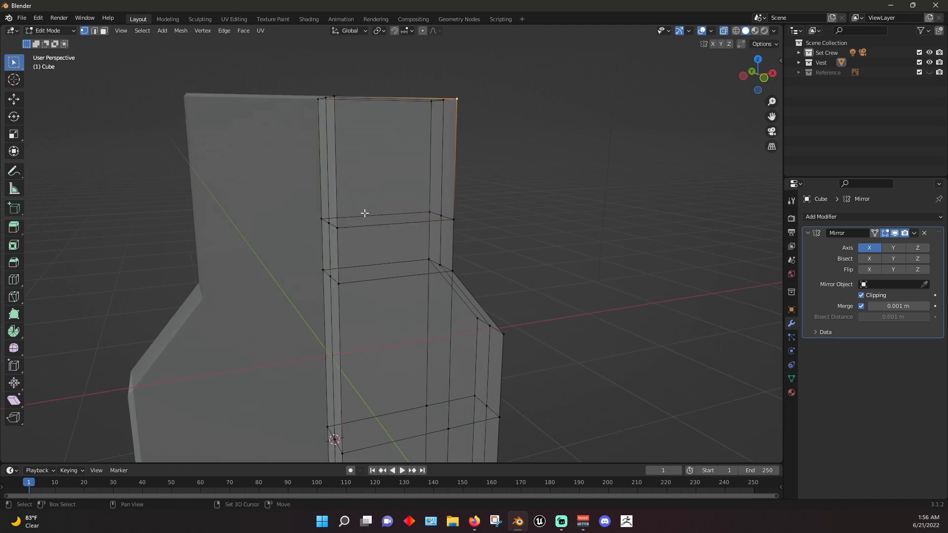
pyautogui.keyDown('shift'); pyautogui.click(337, 227); pyautogui.keyUp('shift')
pyautogui.press('j')
# Connect the middle and back outer top vertices diagonally to their matching centre vertices at the bottom of the V-notch
pyautogui.click(443, 100)
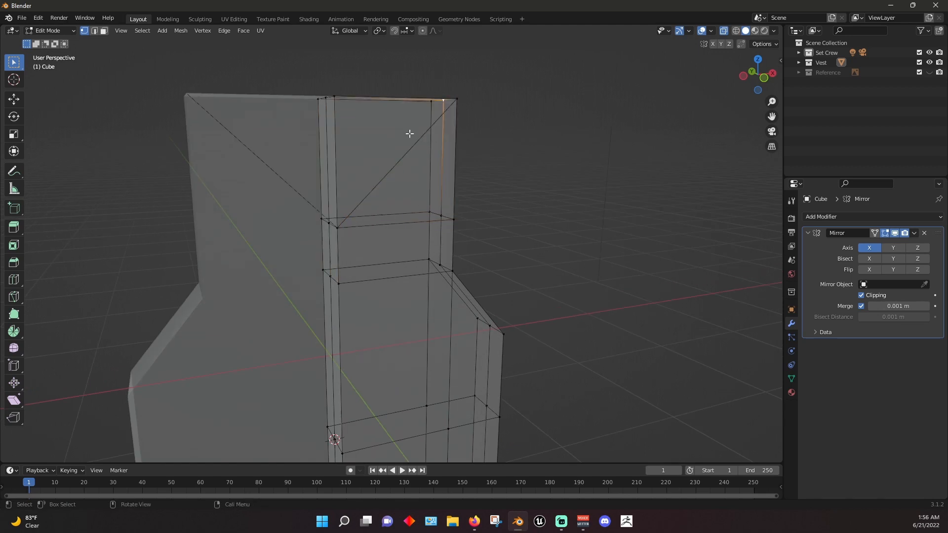
pyautogui.keyDown('shift'); pyautogui.click(337, 229); pyautogui.keyUp('shift')
pyautogui.moveTo(359, 234); pyautogui.dragTo(482, 232, button='middle')
pyautogui.keyDown('shift'); pyautogui.click(338, 101); pyautogui.keyUp('shift')
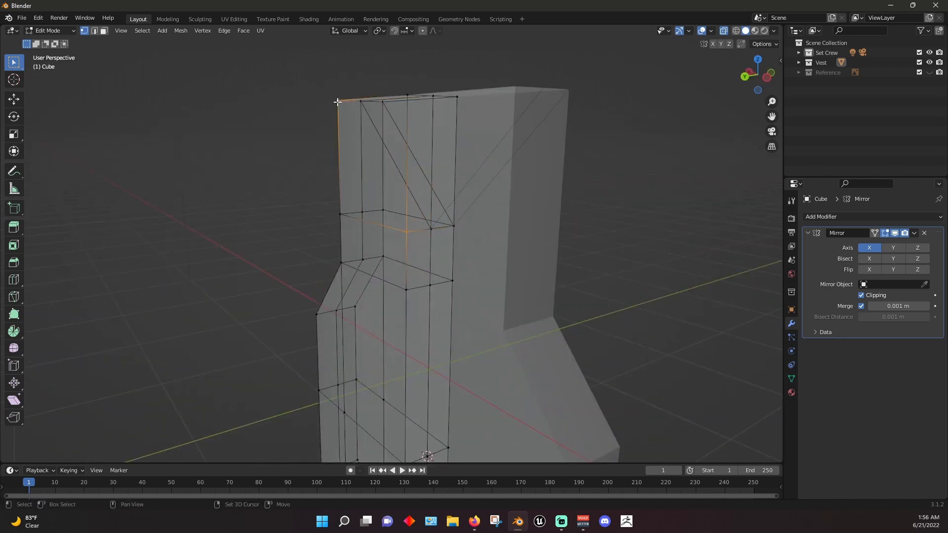
pyautogui.moveTo(339, 131); pyautogui.dragTo(403, 154, button='middle')
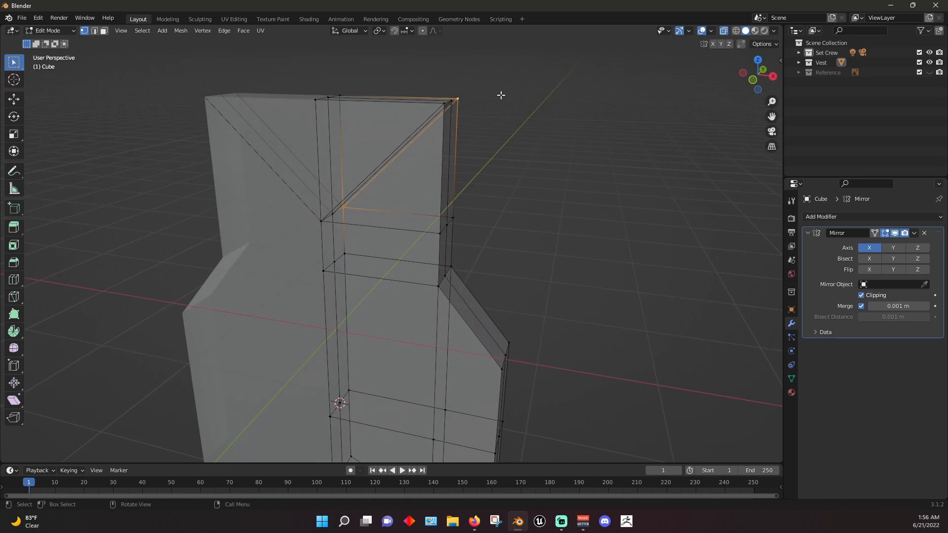
# In front view, dissolve the top vertices on the centre line to open the V-notch between the shoulder tips
pyautogui.press('`')
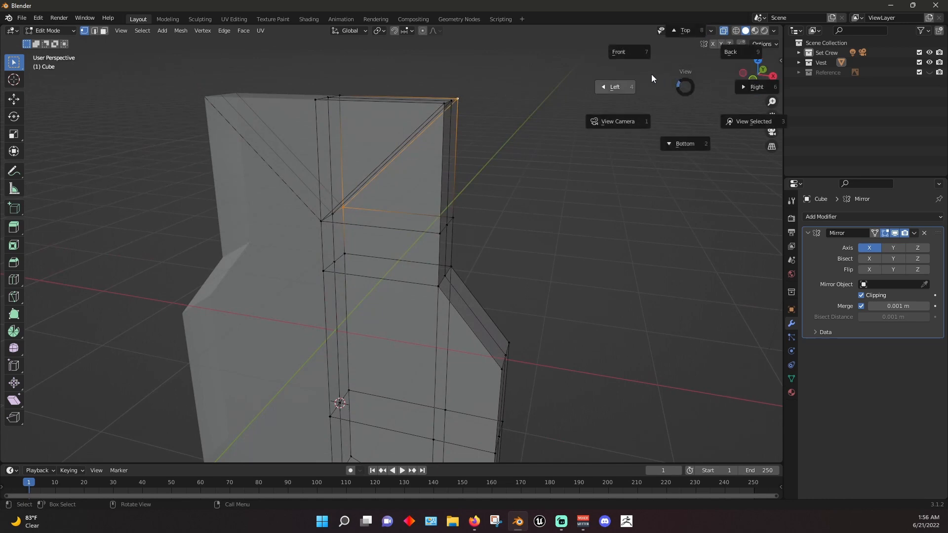
pyautogui.click(627, 52)
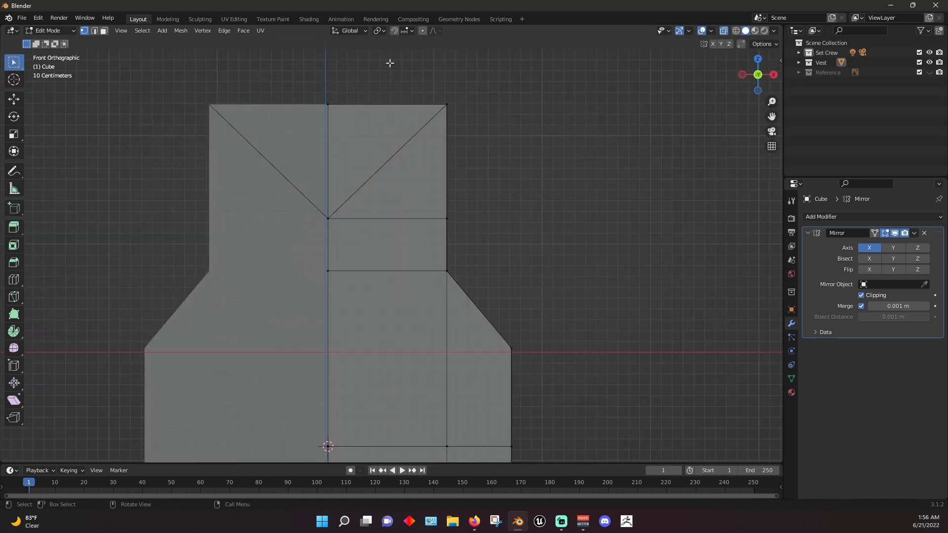
pyautogui.click(327, 105)
pyautogui.rightClick(325, 129)
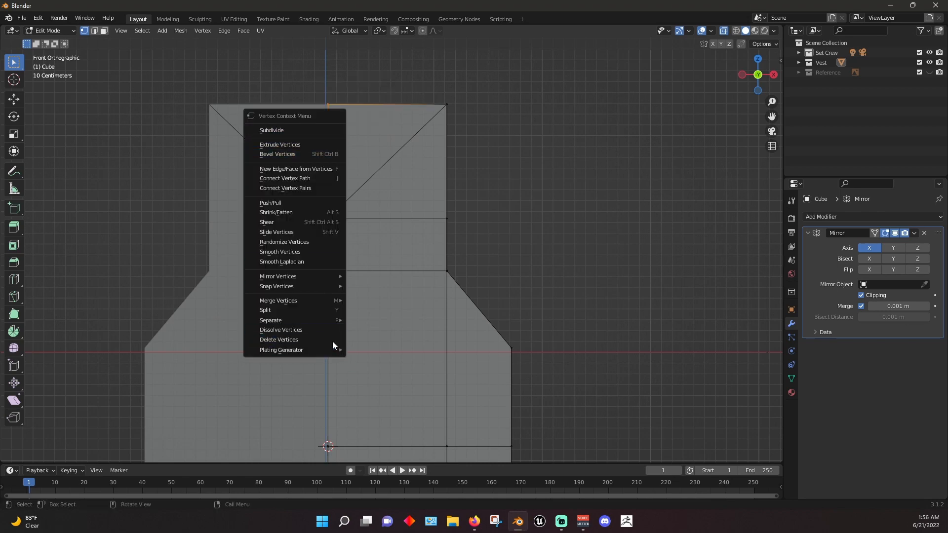
pyautogui.click(324, 330)
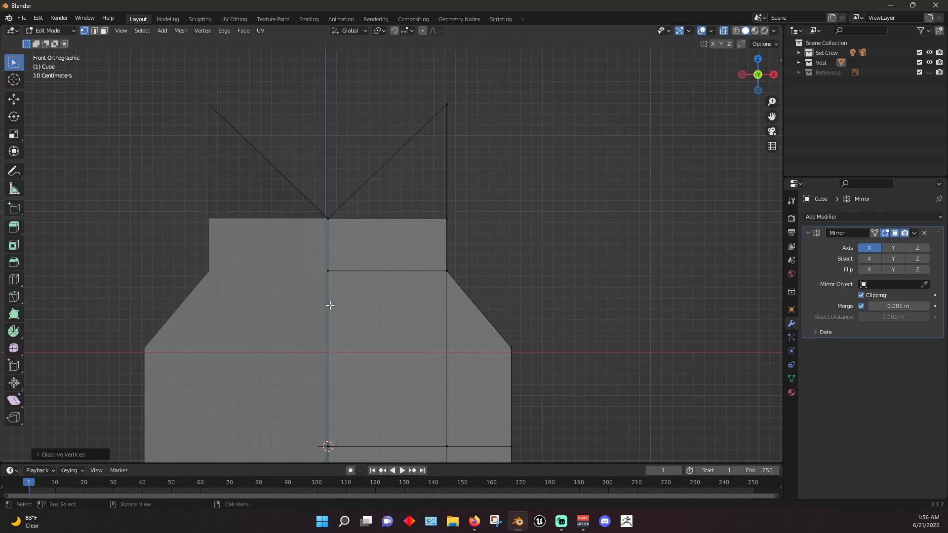
# Examine the open V-notch and the missing faces around the shoulder tips from several angles
pyautogui.moveTo(332, 141); pyautogui.dragTo(395, 154, button='middle')
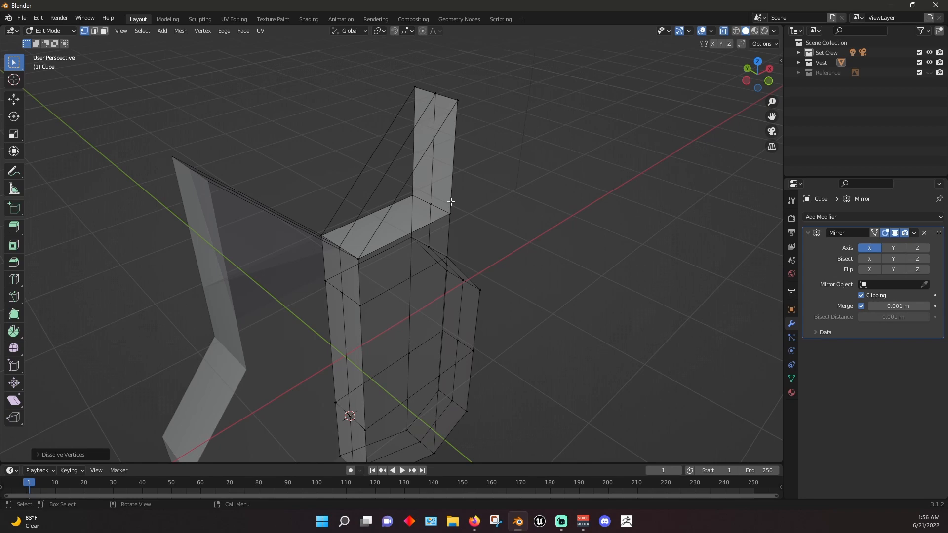
pyautogui.moveTo(526, 105); pyautogui.dragTo(439, 134, button='middle')
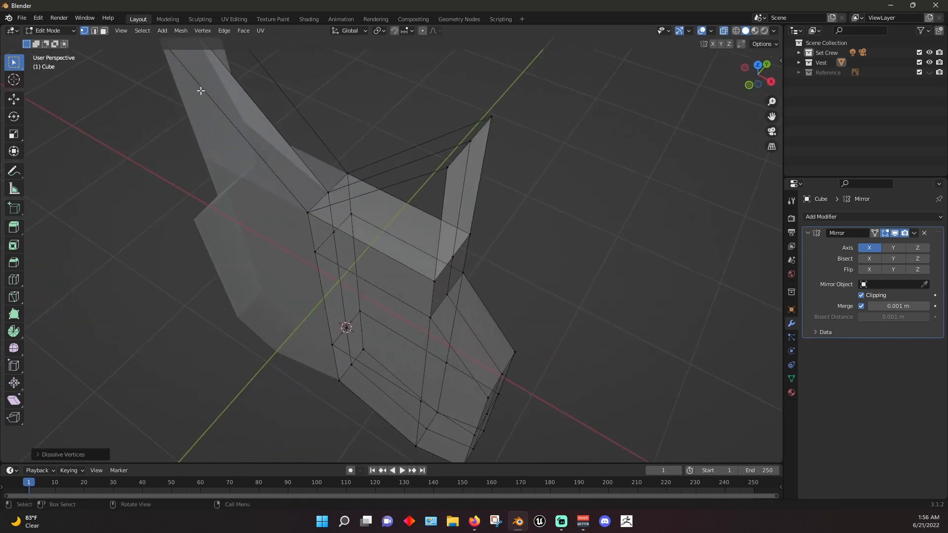
pyautogui.moveTo(224, 114); pyautogui.dragTo(310, 280, button='middle')
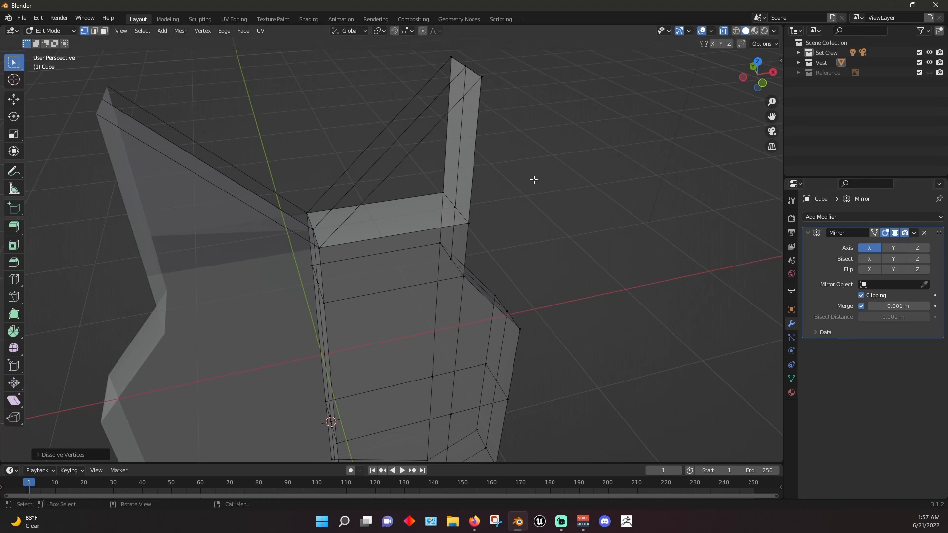
pyautogui.moveTo(534, 179); pyautogui.dragTo(557, 173, button='middle')
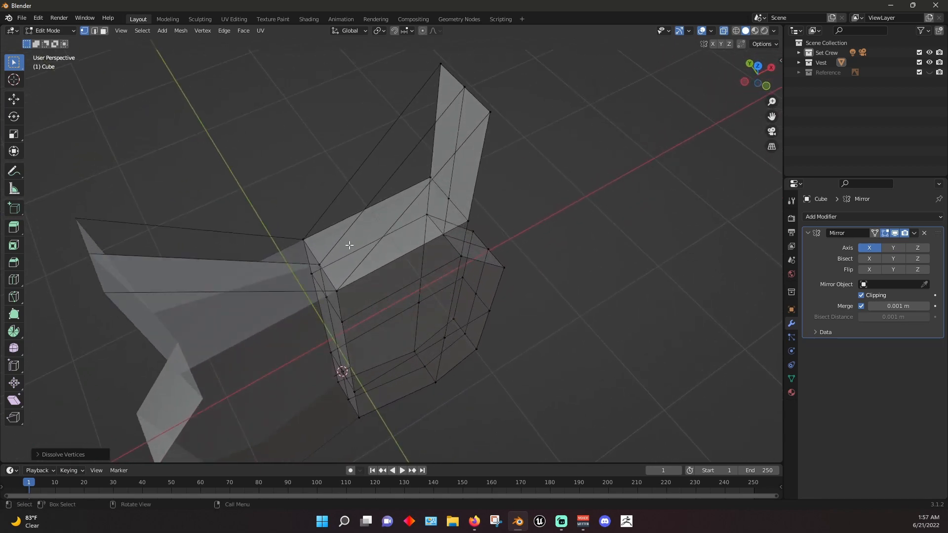
# Try to fill the back triangular gap between the outer top corner, the vertex below it and the notch's centre vertex
pyautogui.click(439, 63)
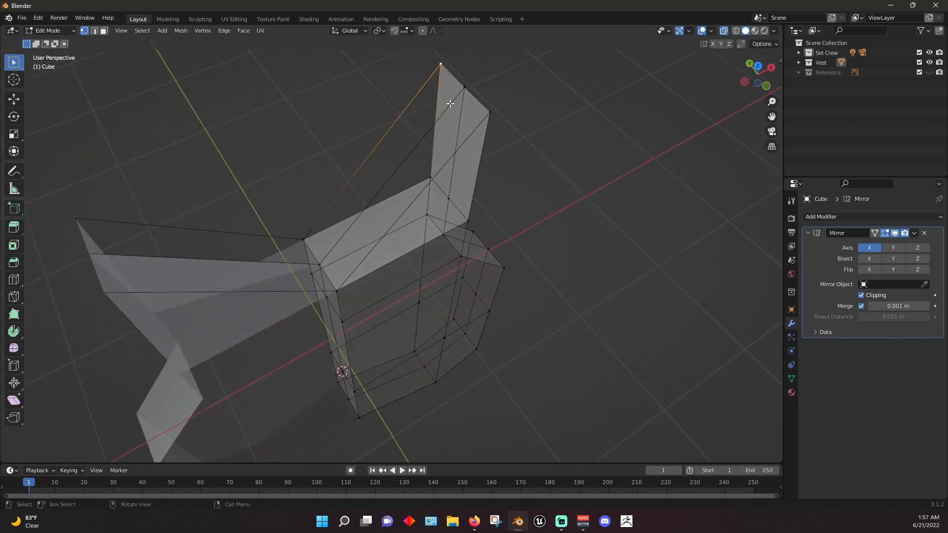
pyautogui.keyDown('shift'); pyautogui.click(430, 177); pyautogui.keyUp('shift')
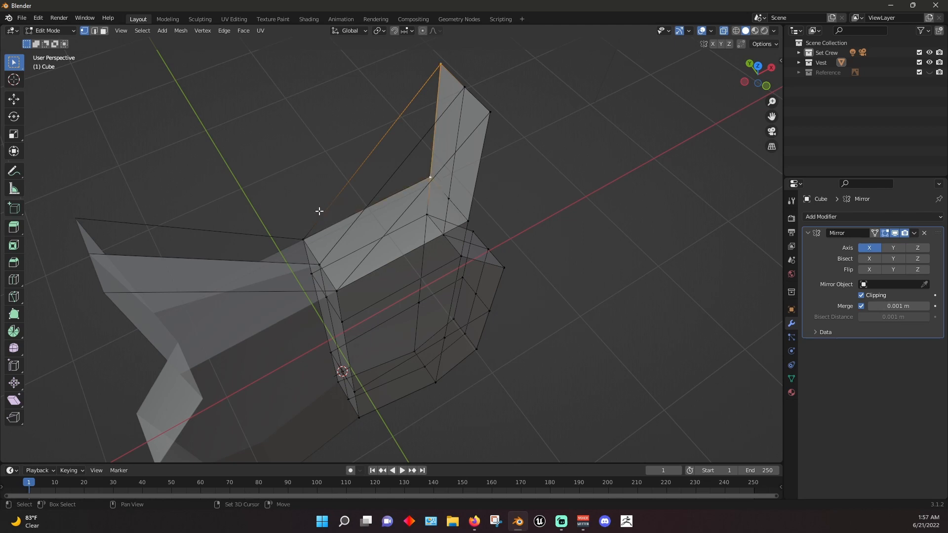
pyautogui.keyDown('shift'); pyautogui.click(309, 221); pyautogui.keyUp('shift')
pyautogui.press('f')
# Try to select the centre and shoulder-tip vertices that bound the open sloped side of the V-notch
pyautogui.click(464, 87)
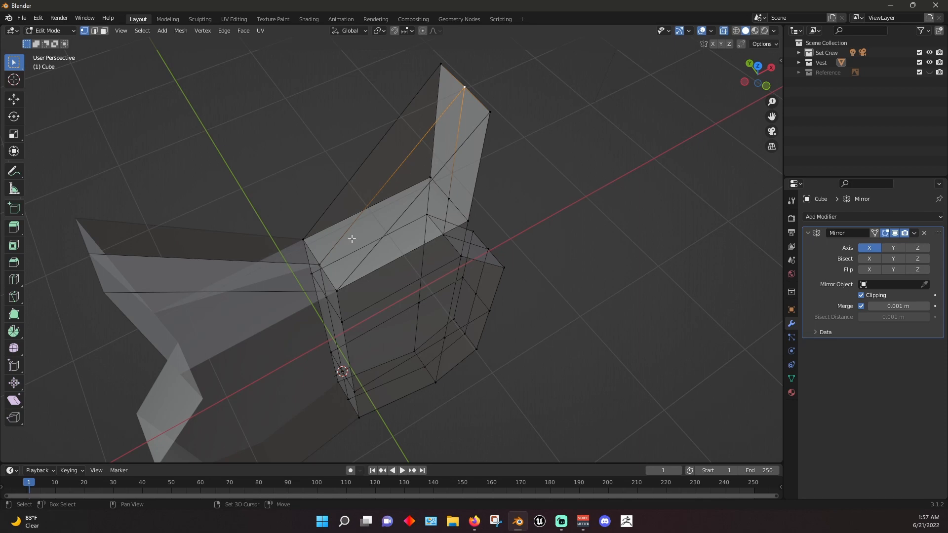
pyautogui.keyDown('shift'); pyautogui.click(318, 265); pyautogui.keyUp('shift')
pyautogui.click(490, 112)
pyautogui.click(338, 289)
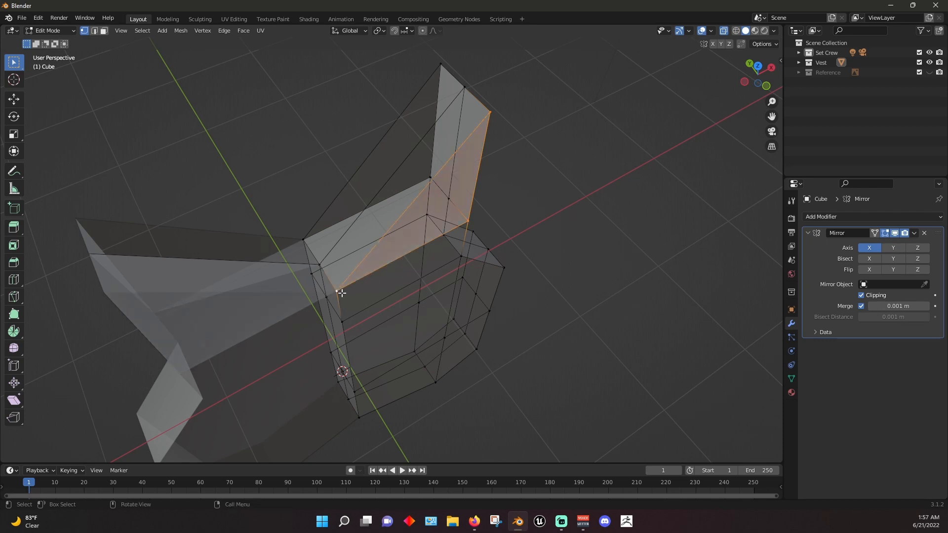
pyautogui.keyDown('shift'); pyautogui.click(319, 262); pyautogui.keyUp('shift')
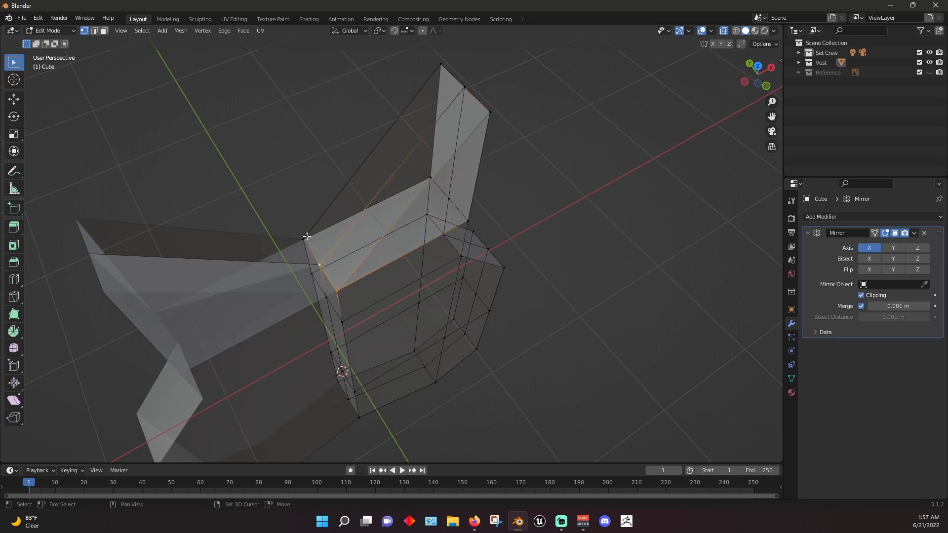
pyautogui.keyDown('shift'); pyautogui.click(305, 238); pyautogui.keyUp('shift')
pyautogui.keyDown('shift'); pyautogui.click(438, 64); pyautogui.keyUp('shift')
pyautogui.keyDown('shift'); pyautogui.click(464, 87); pyautogui.keyUp('shift')
pyautogui.keyDown('shift'); pyautogui.click(489, 113); pyautogui.keyUp('shift')
# Turn off X-ray display and delete the leftover horizontal face across the base of the shoulder tip
pyautogui.moveTo(532, 115); pyautogui.dragTo(467, 105, button='middle')
pyautogui.moveTo(224, 160); pyautogui.dragTo(410, 134, button='middle')
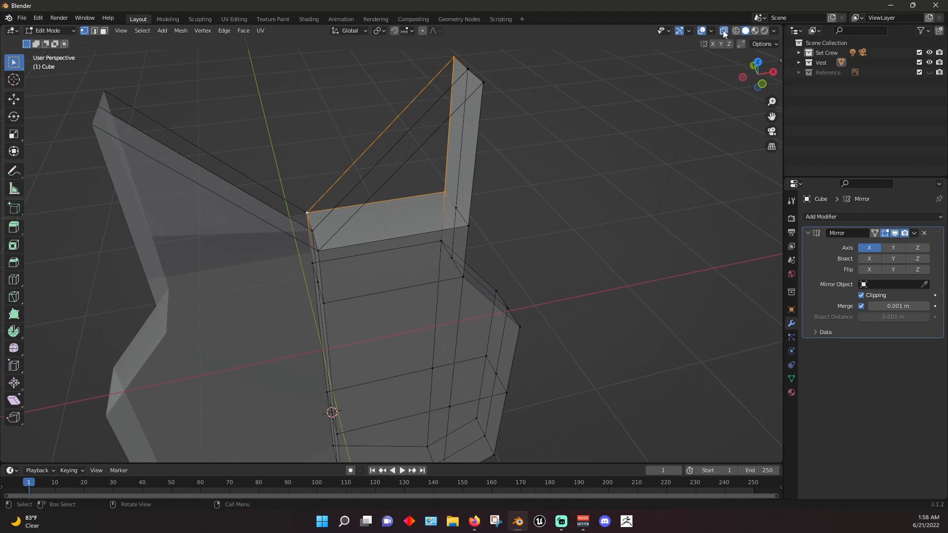
pyautogui.click(722, 30)
pyautogui.moveTo(558, 154); pyautogui.dragTo(527, 152, button='middle')
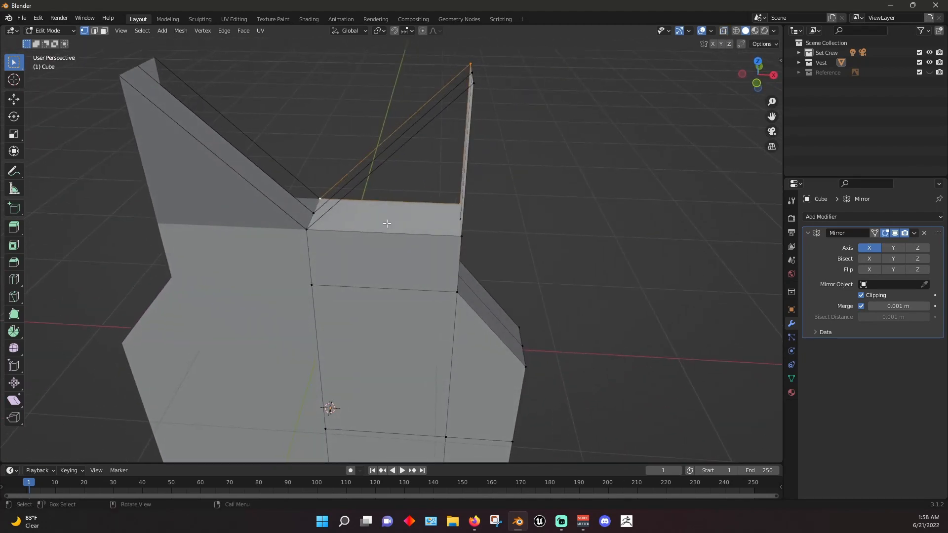
pyautogui.scroll(10, 403, 213)
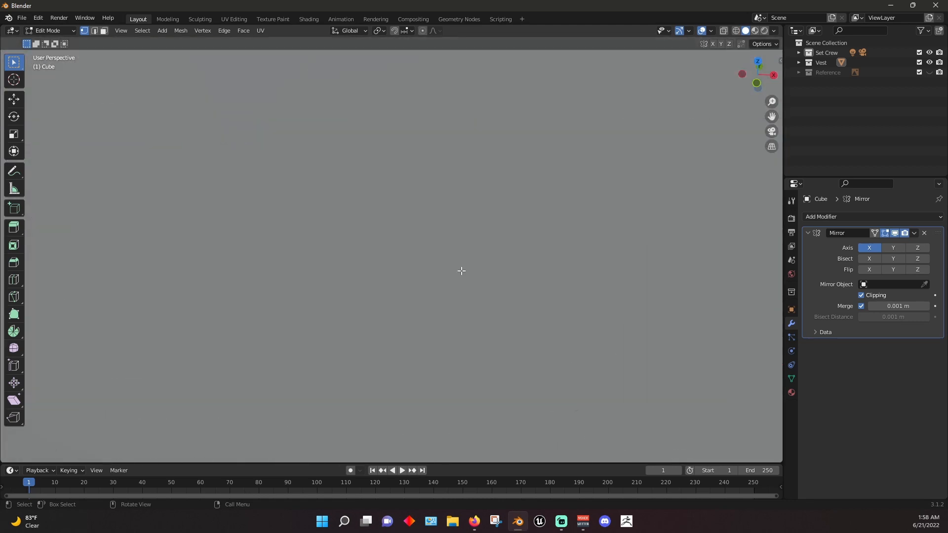
pyautogui.moveTo(465, 271); pyautogui.dragTo(554, 140, button='middle')
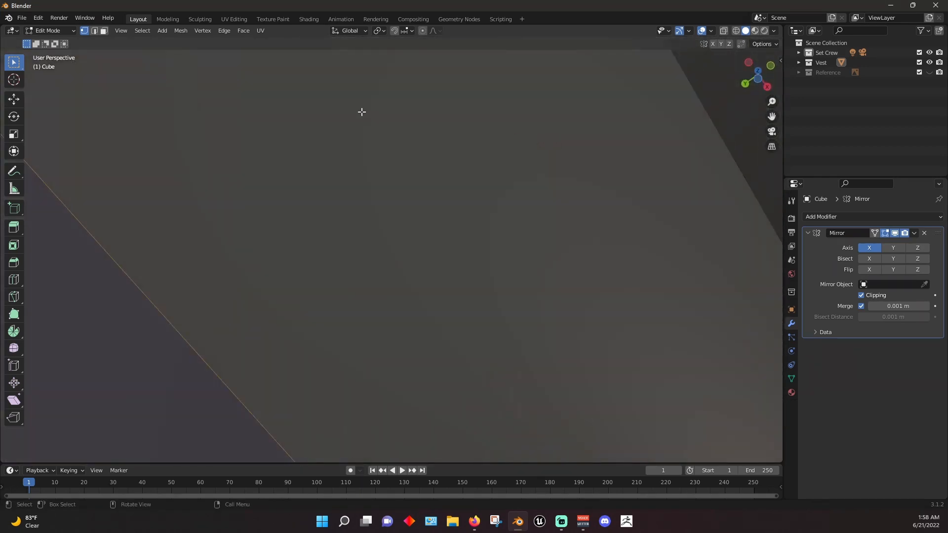
pyautogui.click(104, 31)
pyautogui.click(456, 250)
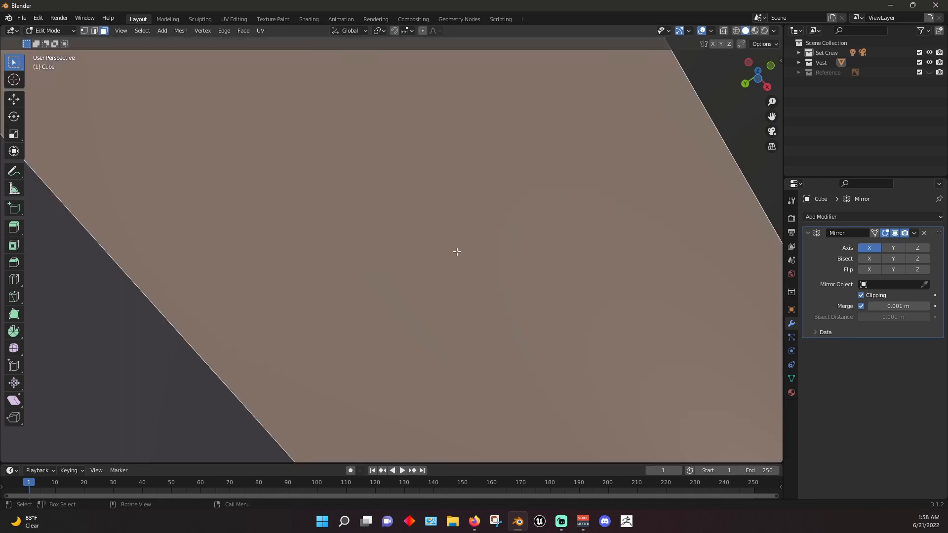
pyautogui.rightClick(455, 252)
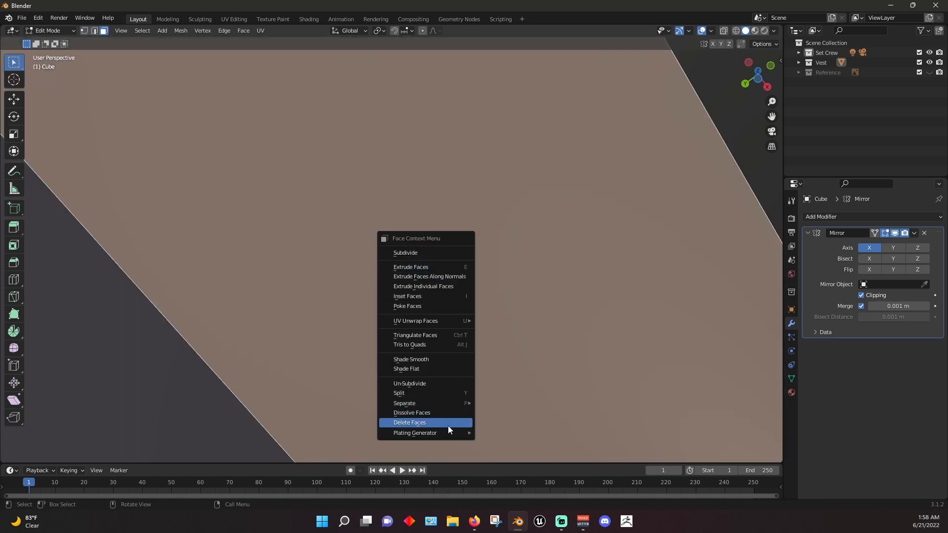
pyautogui.click(448, 424)
pyautogui.moveTo(496, 283); pyautogui.dragTo(390, 244, button='middle')
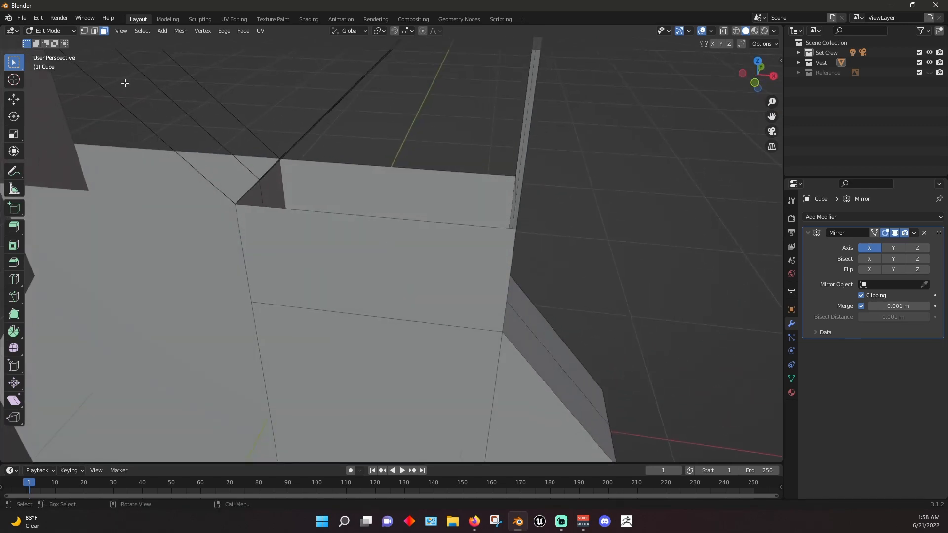
# Toggle the Mirror modifier's viewport display and examine the hollow interior around the notch's centre line
pyautogui.moveTo(362, 157); pyautogui.dragTo(444, 146, button='middle')
pyautogui.moveTo(341, 245); pyautogui.dragTo(336, 164, button='middle')
pyautogui.click(896, 233)
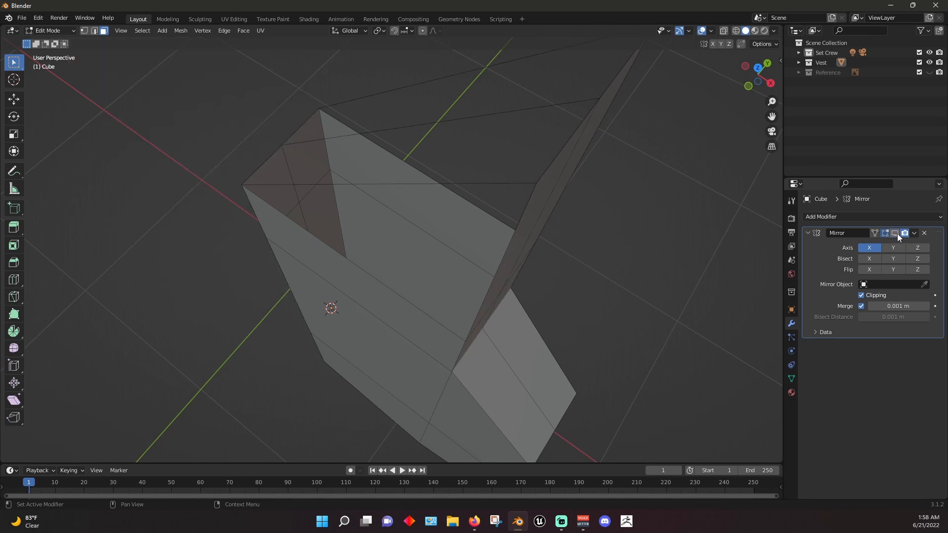
pyautogui.click(896, 233)
pyautogui.click(897, 233)
pyautogui.click(897, 233)
pyautogui.click(896, 233)
pyautogui.click(896, 233)
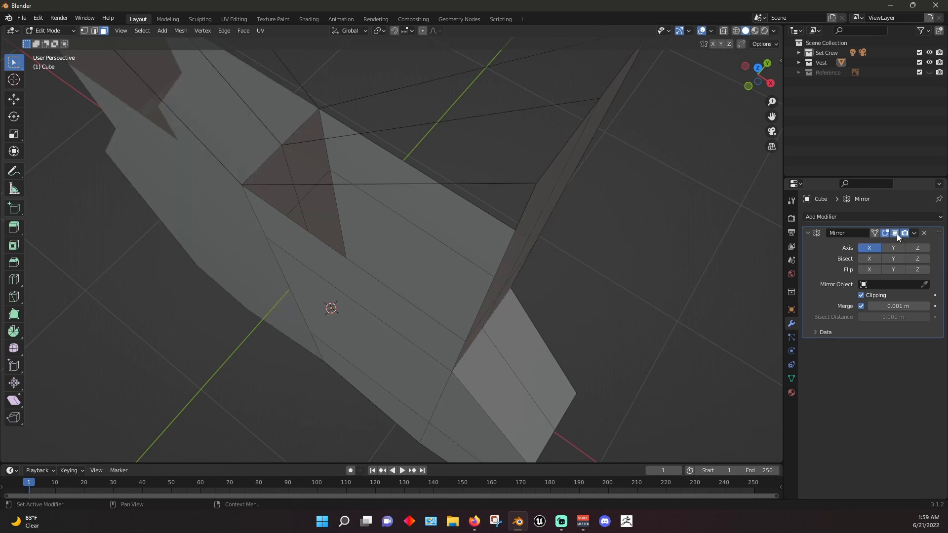
pyautogui.moveTo(510, 227); pyautogui.dragTo(428, 87, button='middle')
pyautogui.scroll(-4, 575, 157)
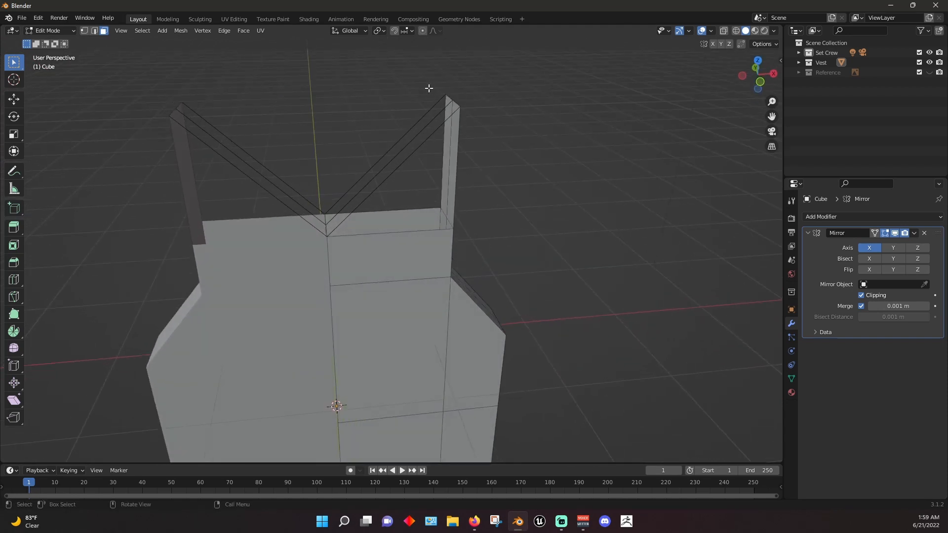
# Fill the front triangle of the shoulder tip between its outer top corner, the vertex below it and the notch's centre vertex
pyautogui.moveTo(187, 213); pyautogui.dragTo(372, 193, button='middle')
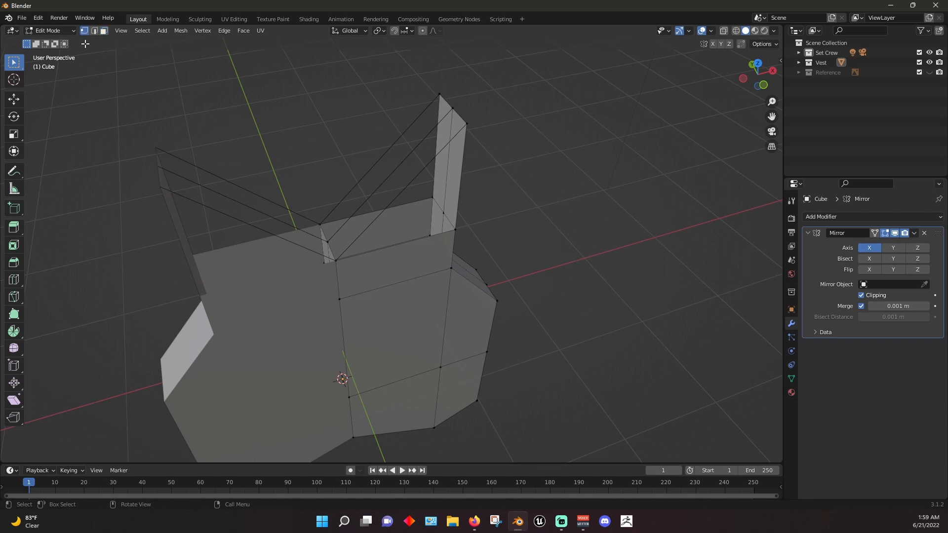
pyautogui.click(466, 124)
pyautogui.keyDown('shift'); pyautogui.click(455, 228); pyautogui.keyUp('shift')
pyautogui.keyDown('shift'); pyautogui.click(338, 263); pyautogui.keyUp('shift')
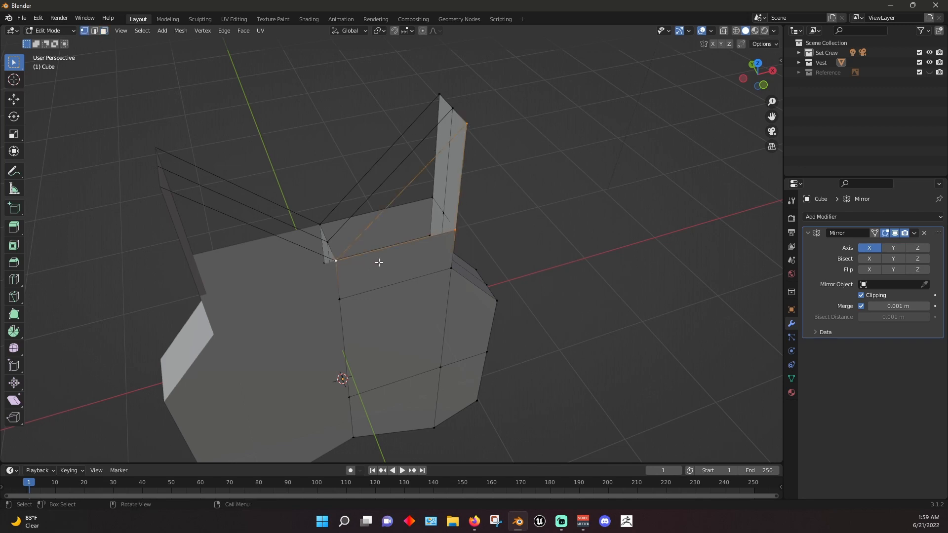
pyautogui.press('f')
# Fill the matching triangular gap on the back of the shoulder tip from its three corner vertices
pyautogui.moveTo(403, 208); pyautogui.dragTo(601, 208, button='middle')
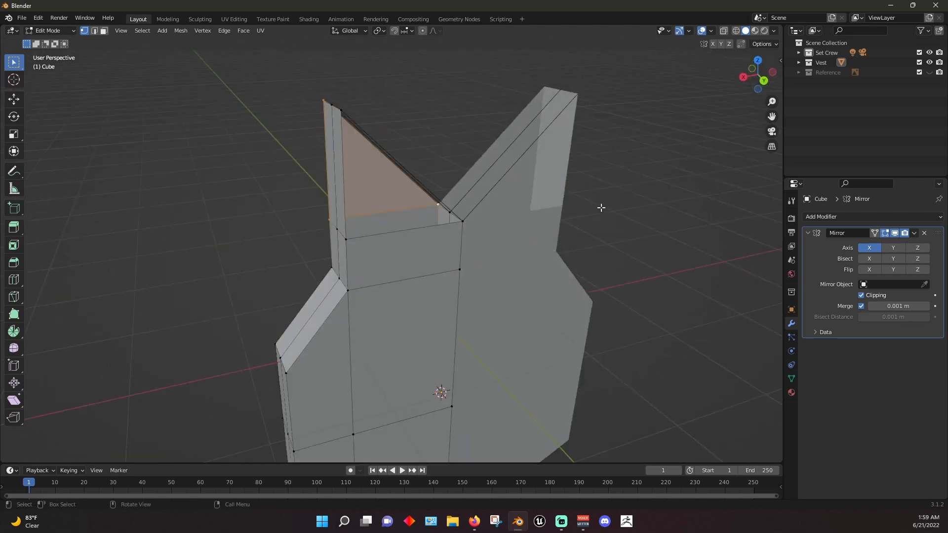
pyautogui.click(464, 219)
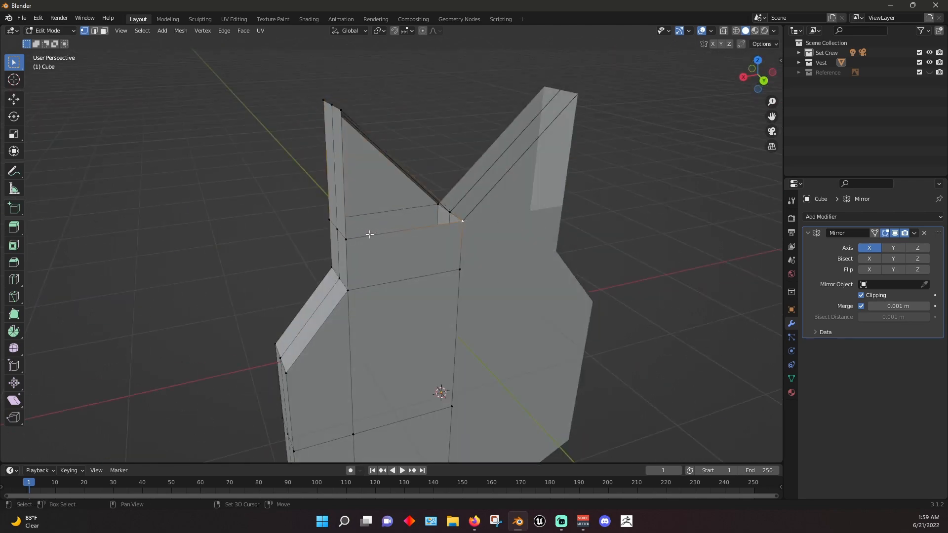
pyautogui.keyDown('shift'); pyautogui.click(342, 112); pyautogui.keyUp('shift')
pyautogui.moveTo(455, 201); pyautogui.dragTo(372, 170, button='middle')
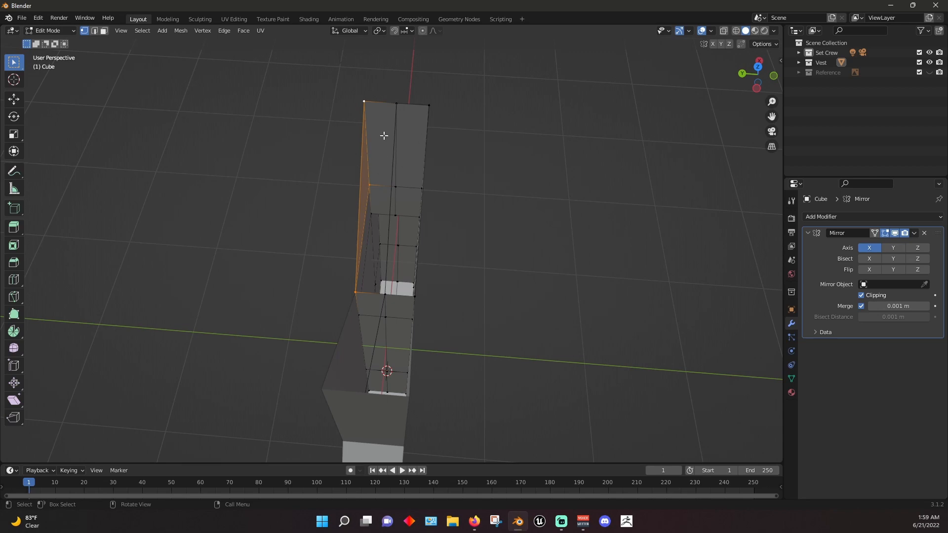
# Fill the back and front halves of the sloped notch side between the shoulder-tip vertices and the centre vertices
pyautogui.moveTo(526, 189); pyautogui.dragTo(548, 187, button='middle')
pyautogui.keyDown('shift'); pyautogui.click(381, 102); pyautogui.keyUp('shift')
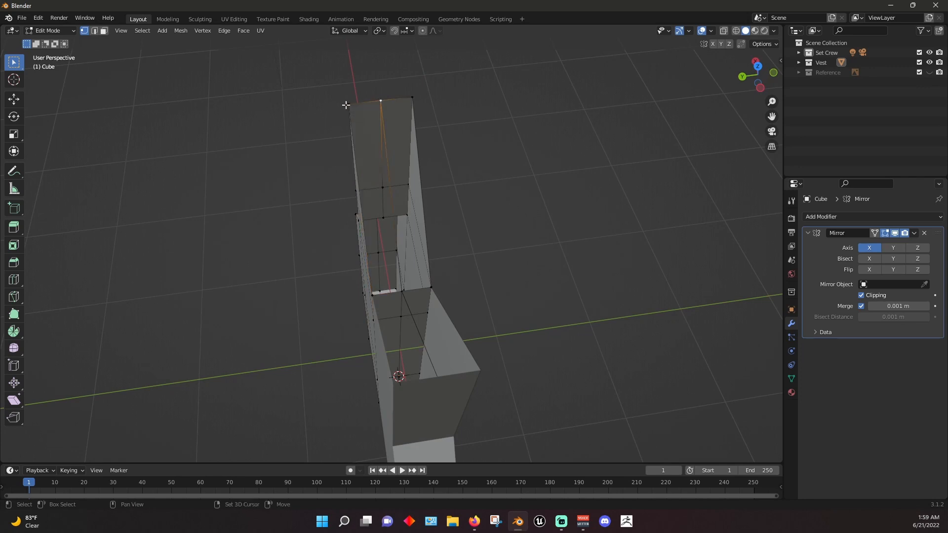
pyautogui.keyDown('shift'); pyautogui.click(379, 295); pyautogui.keyUp('shift')
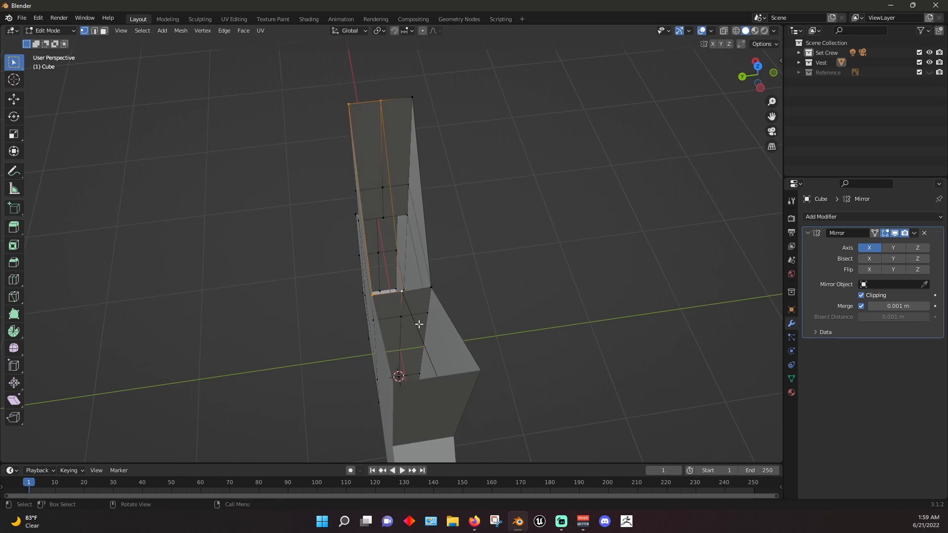
pyautogui.press('f')
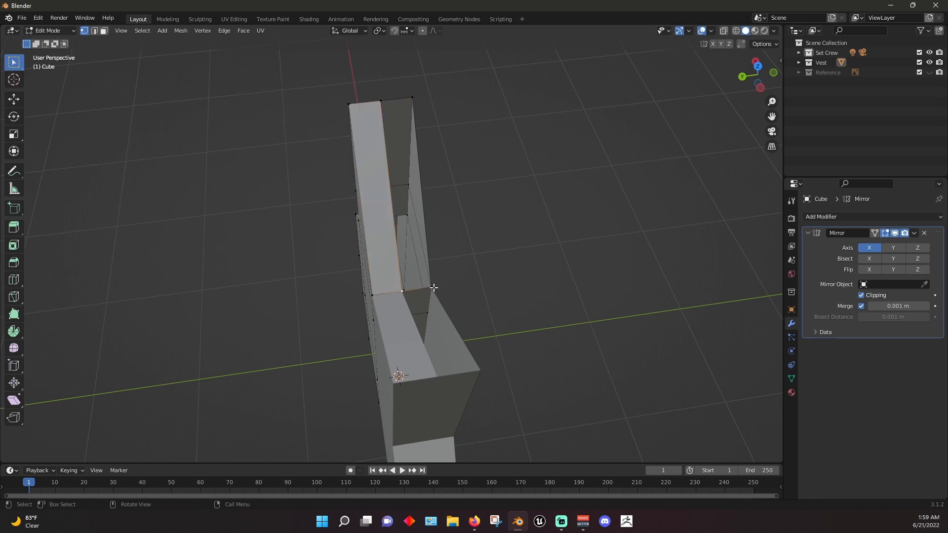
pyautogui.keyDown('shift'); pyautogui.click(432, 287); pyautogui.keyUp('shift')
pyautogui.keyDown('shift'); pyautogui.click(380, 101); pyautogui.keyUp('shift')
pyautogui.press('f')
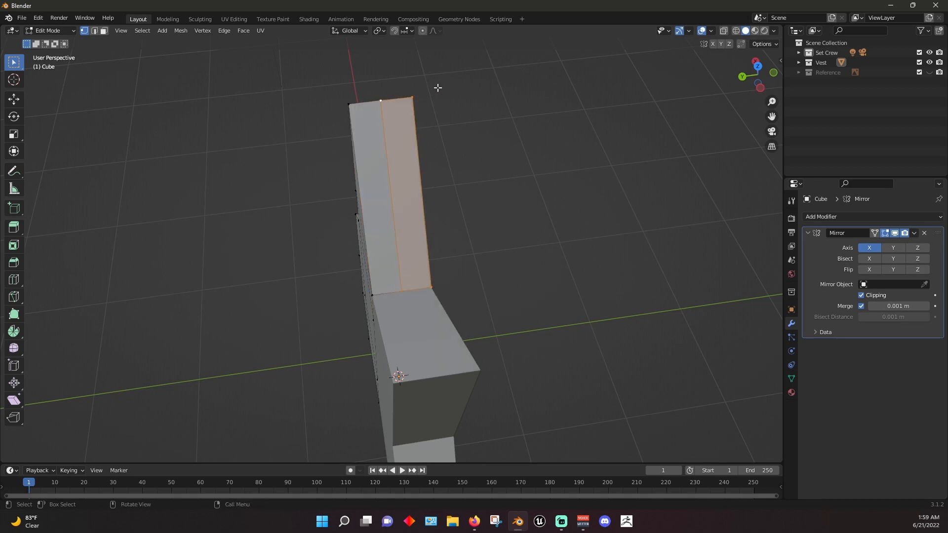
# Turn on X-ray display and check the closed V-notch in front view and at a slight angle
pyautogui.moveTo(436, 88); pyautogui.dragTo(418, 71, button='middle')
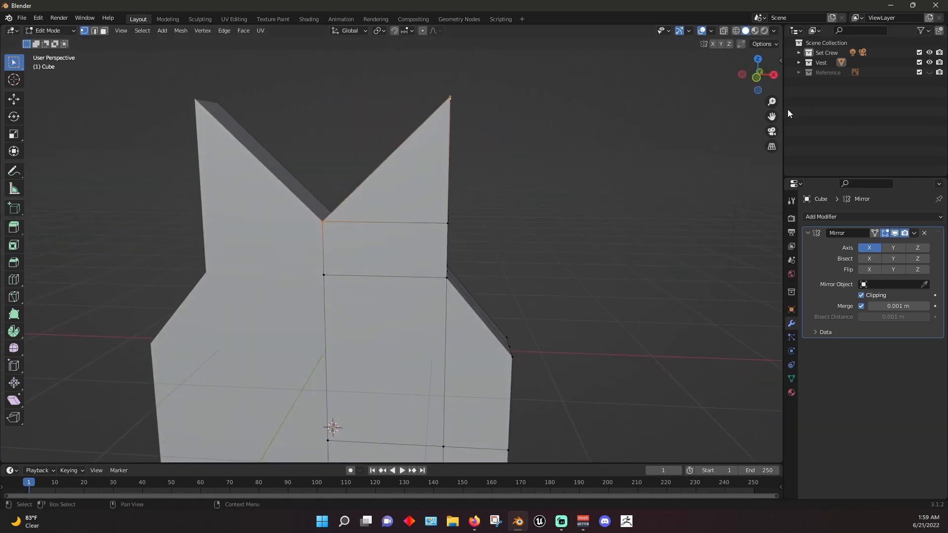
pyautogui.moveTo(772, 116); pyautogui.dragTo(796, 21)
pyautogui.scroll(-5, 552, 240)
pyautogui.scroll(4, 552, 241)
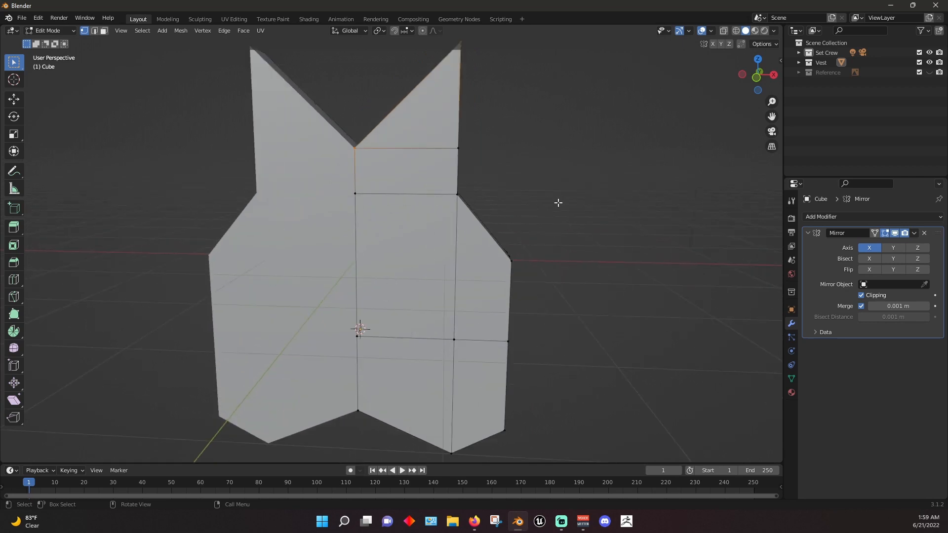
pyautogui.press('`')
pyautogui.click(500, 168)
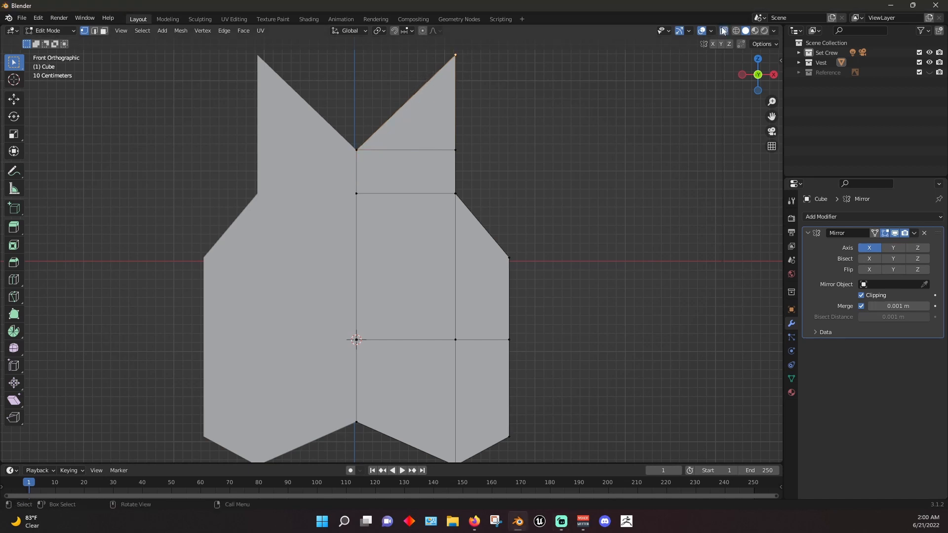
pyautogui.hotkey('alt', 'z')
pyautogui.moveTo(771, 117); pyautogui.dragTo(814, 147)
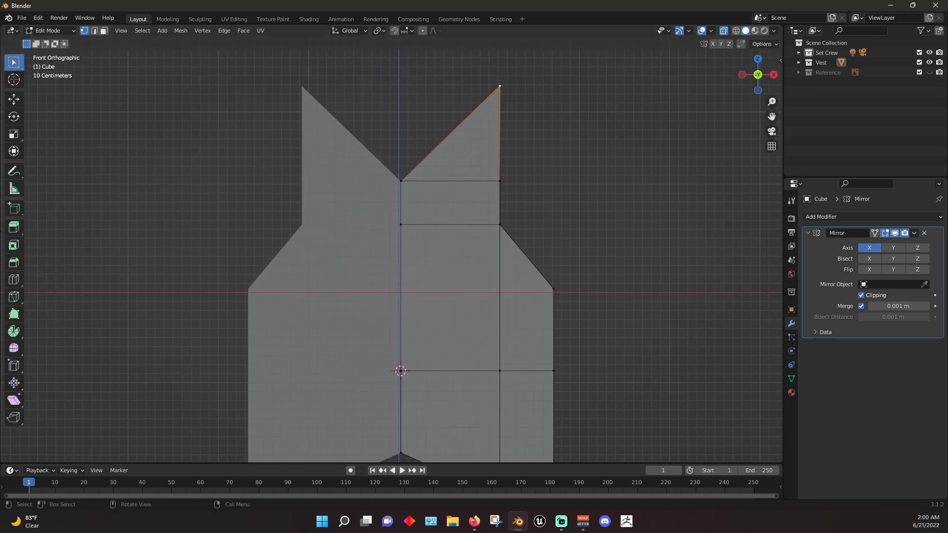
pyautogui.moveTo(163, 159); pyautogui.dragTo(269, 154, button='middle')
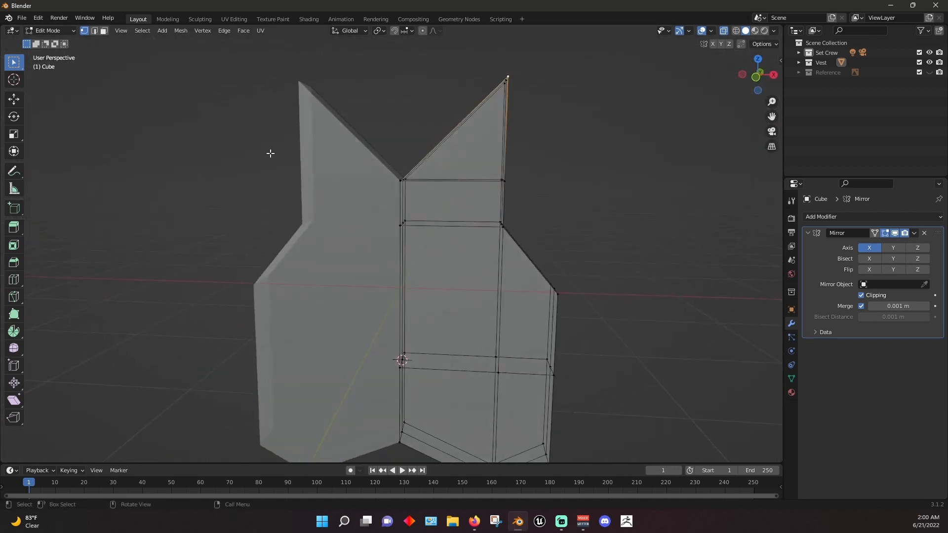
# In front view, subdivide the sloped notch edges between the shoulder-tip vertices and the centre vertices
pyautogui.press('`')
pyautogui.click(300, 126)
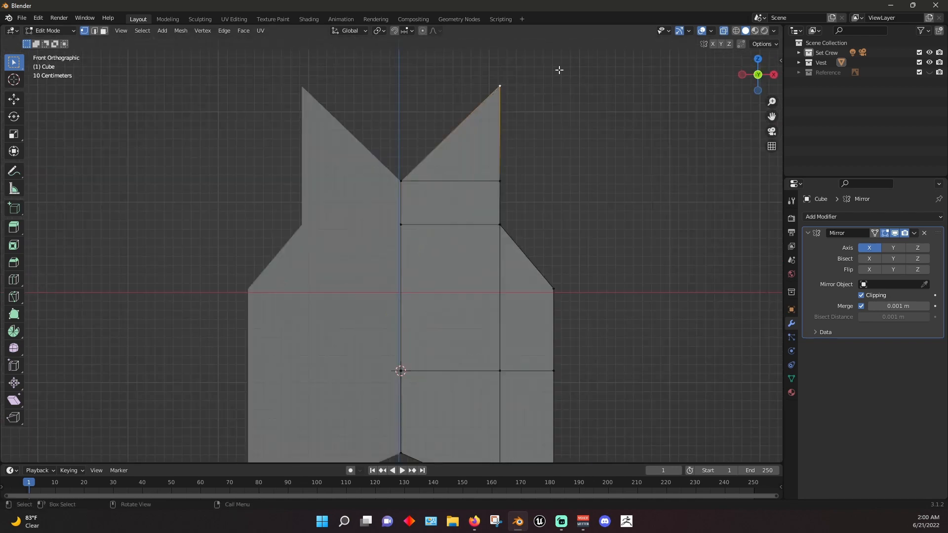
pyautogui.moveTo(541, 72); pyautogui.dragTo(470, 113)
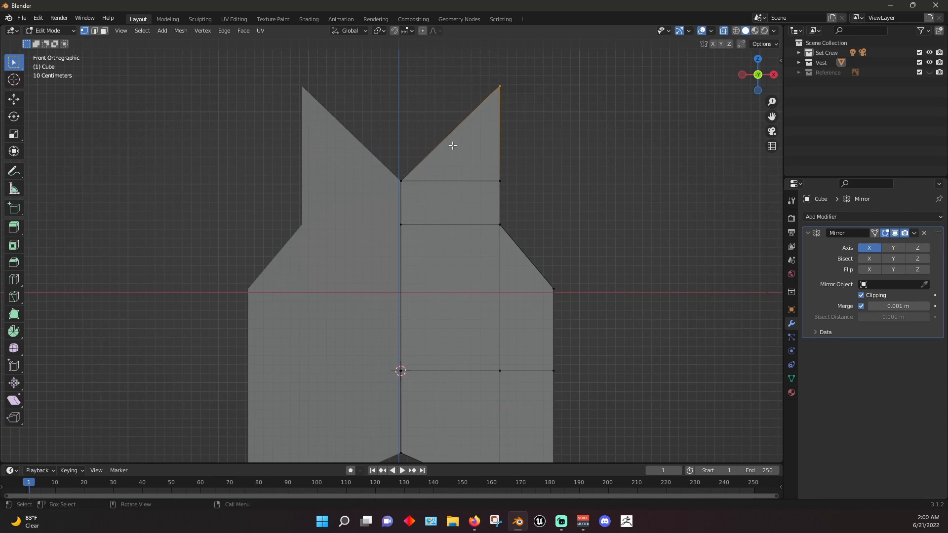
pyautogui.keyDown('shift'); pyautogui.click(402, 179); pyautogui.keyUp('shift')
pyautogui.rightClick(599, 121)
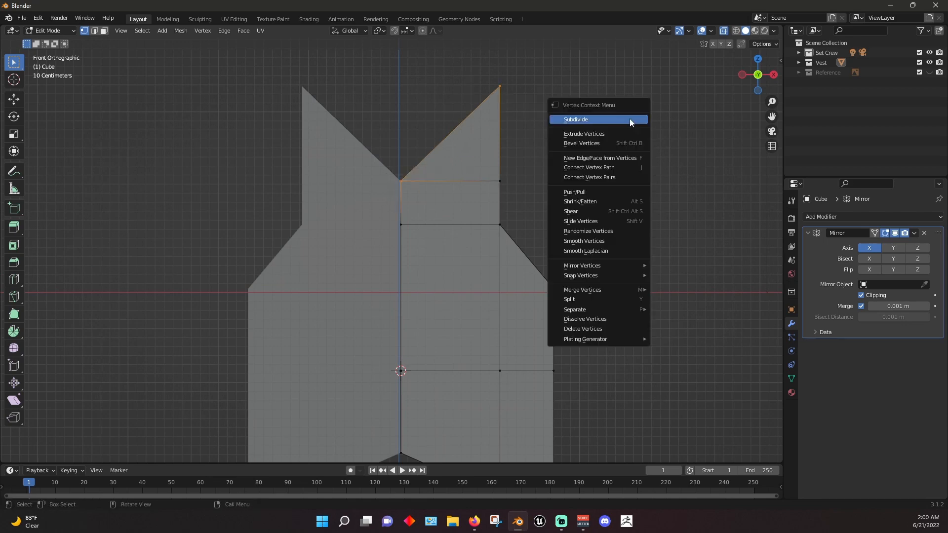
pyautogui.click(630, 120)
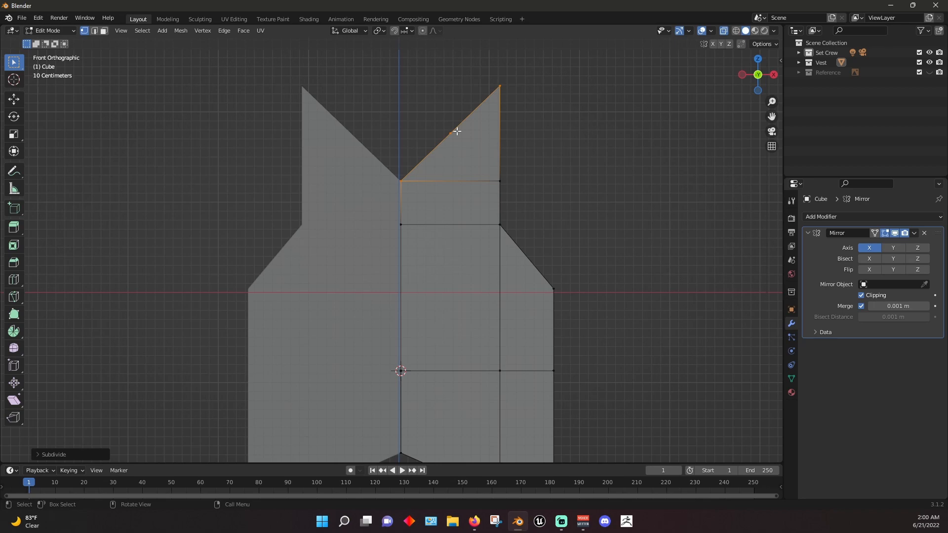
# In front view, subdivide the outer vertical edges between the shoulder-tip vertices and the vertices at notch height
pyautogui.click(451, 133)
pyautogui.moveTo(455, 141); pyautogui.dragTo(488, 185, button='middle')
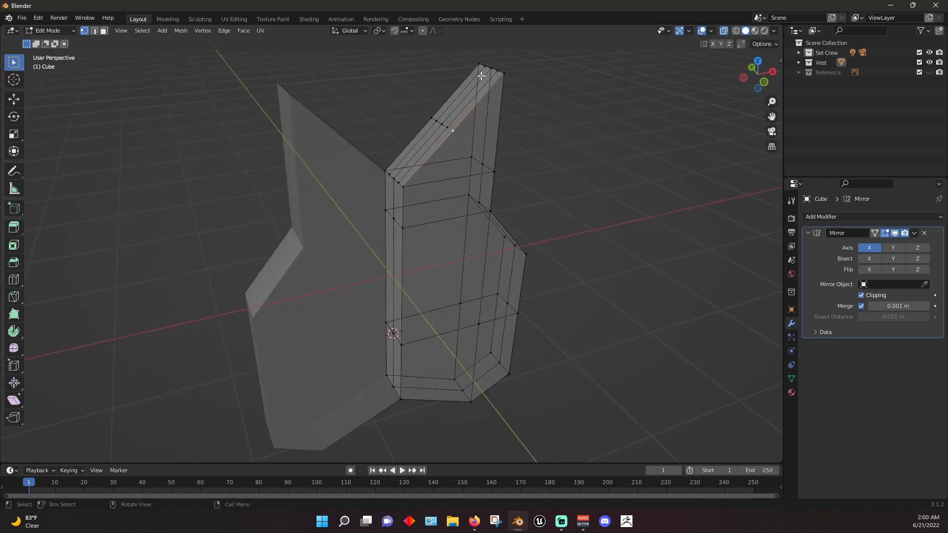
pyautogui.moveTo(485, 149); pyautogui.dragTo(449, 127, button='middle')
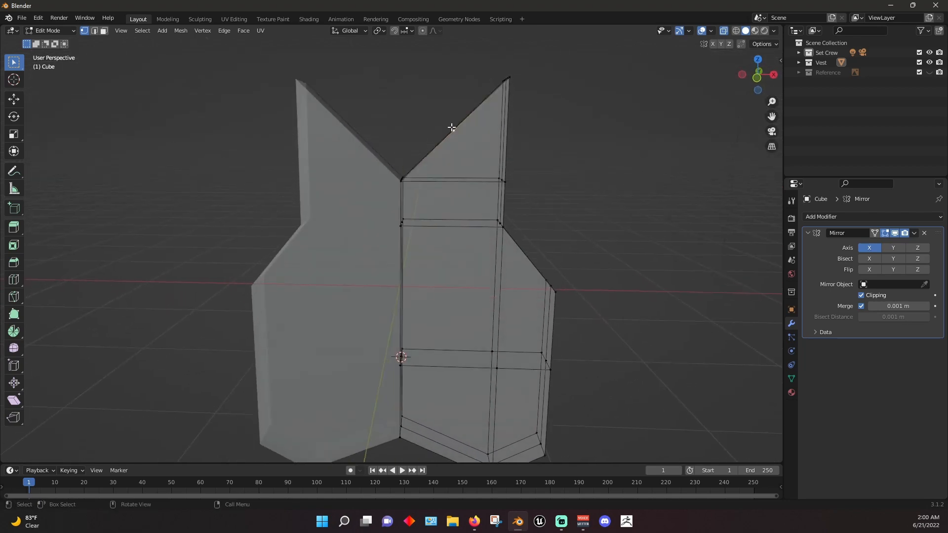
pyautogui.press('`')
pyautogui.click(402, 92)
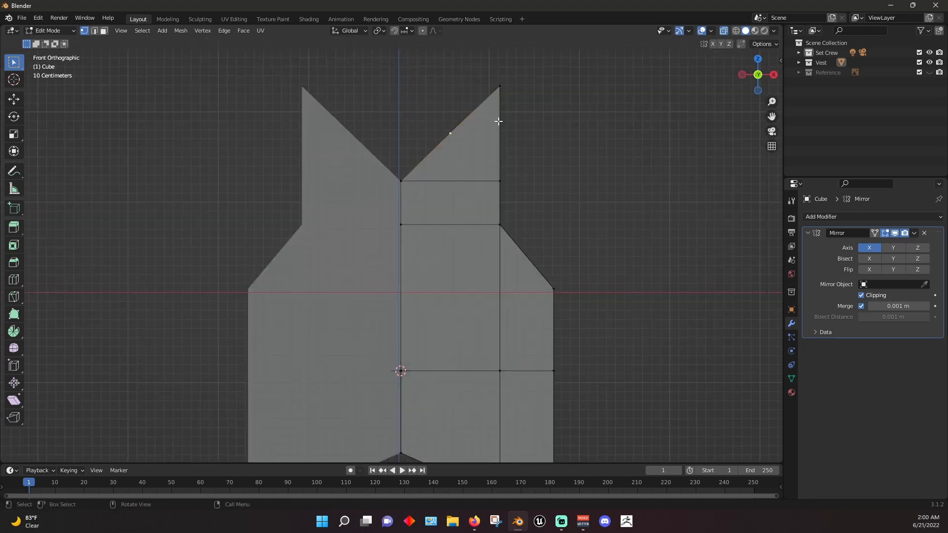
pyautogui.click(503, 87)
pyautogui.keyDown('shift'); pyautogui.click(499, 182); pyautogui.keyUp('shift')
pyautogui.rightClick(533, 150)
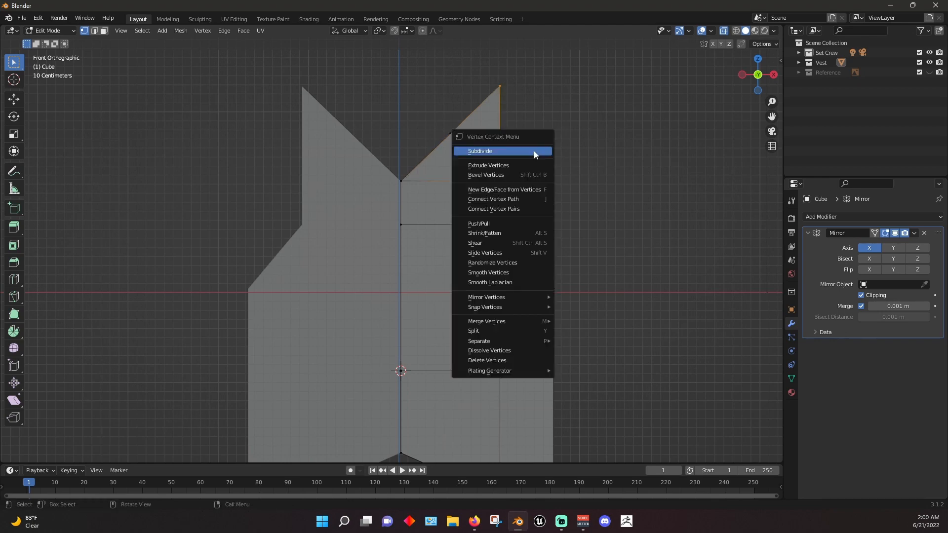
pyautogui.click(534, 150)
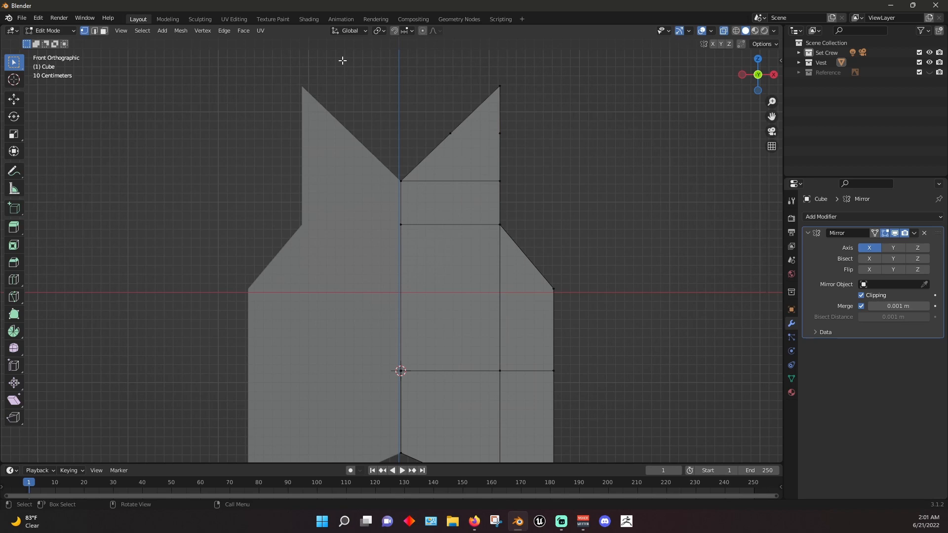
# Connect the midpoint of the sloped notch edge to the midpoint of the outer edge on both front and back
pyautogui.click(501, 133)
pyautogui.moveTo(535, 151); pyautogui.dragTo(328, 133, button='middle')
pyautogui.click(324, 141)
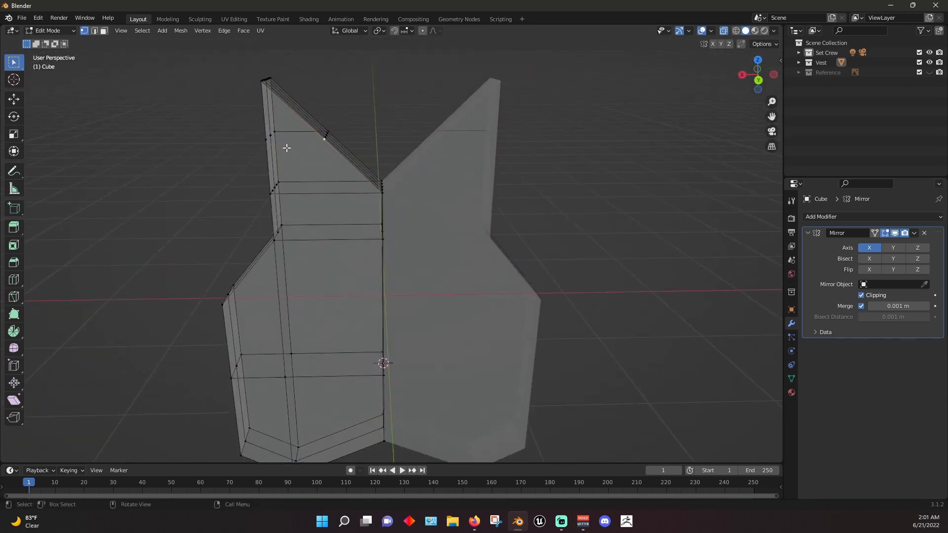
pyautogui.keyDown('shift'); pyautogui.click(265, 141); pyautogui.keyUp('shift')
pyautogui.press('j')
# Delete all the pointed shoulder-tip vertices above the new connecting edges
pyautogui.moveTo(329, 169); pyautogui.dragTo(302, 176, button='middle')
pyautogui.moveTo(310, 60); pyautogui.dragTo(222, 98)
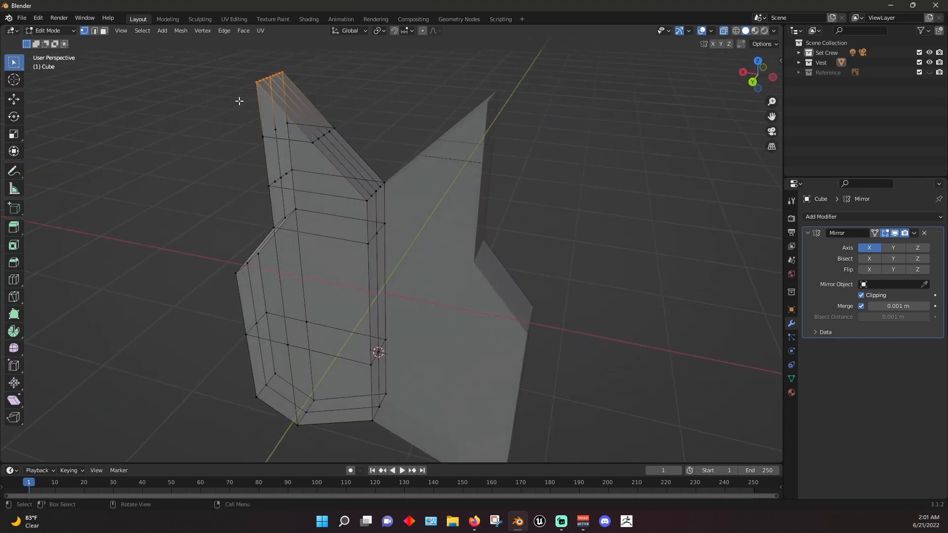
pyautogui.rightClick(223, 98)
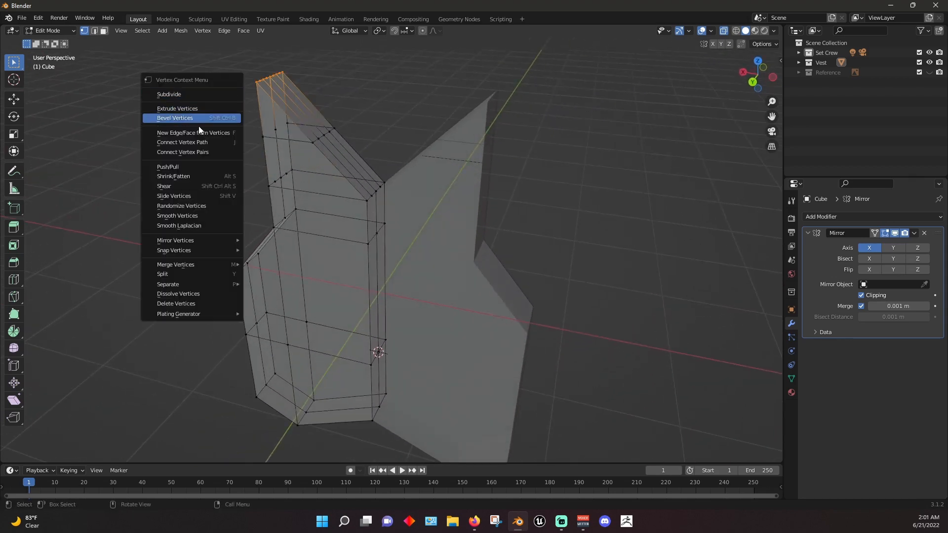
pyautogui.click(228, 303)
# Join the three loose outer shoulder vertices with edges and link the middle one to the middle vertex of the sloped side
pyautogui.moveTo(155, 191); pyautogui.dragTo(333, 171, button='middle')
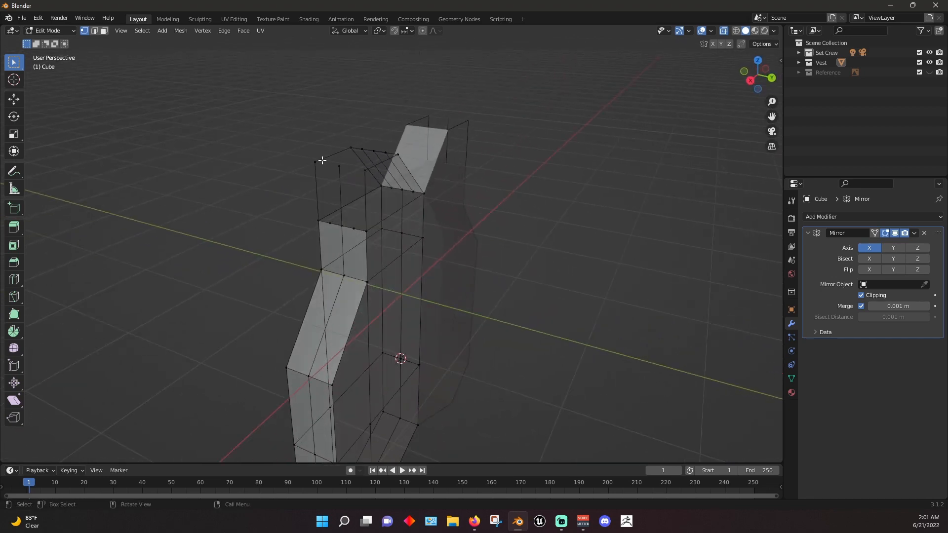
pyautogui.click(339, 167)
pyautogui.keyDown('shift'); pyautogui.click(312, 161); pyautogui.keyUp('shift')
pyautogui.press('f')
pyautogui.click(342, 167)
pyautogui.keyDown('shift'); pyautogui.click(364, 172); pyautogui.keyUp('shift')
pyautogui.press('f')
pyautogui.moveTo(468, 172); pyautogui.dragTo(406, 193, button='middle')
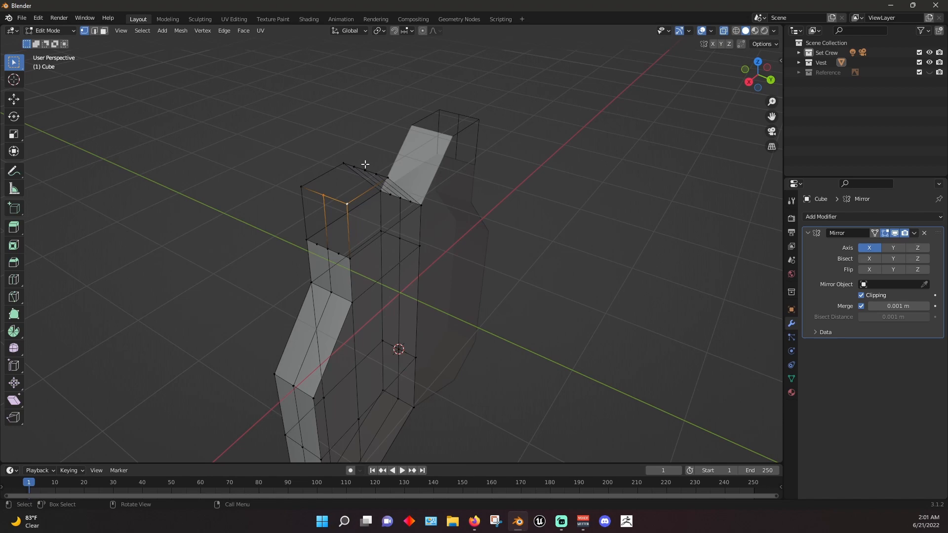
pyautogui.moveTo(366, 165); pyautogui.dragTo(382, 174, button='middle')
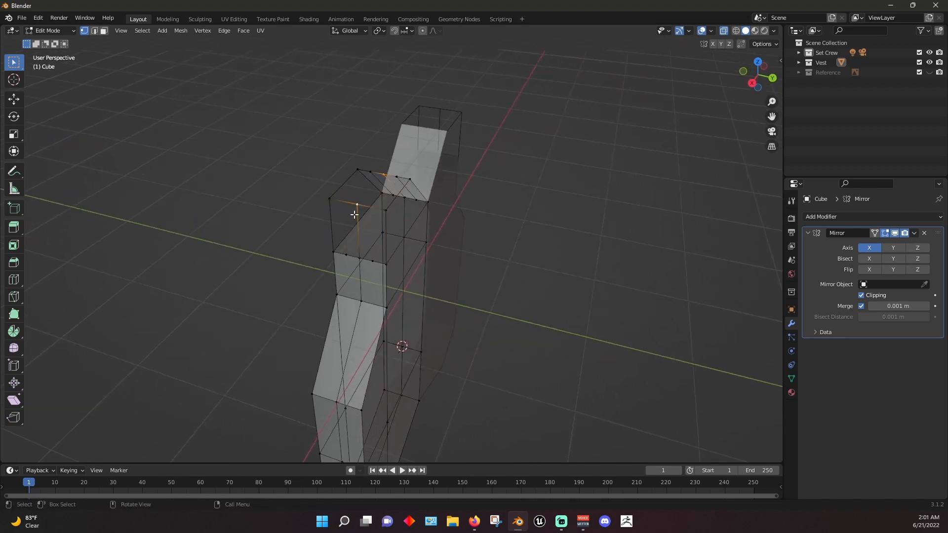
pyautogui.press('f')
# Dissolve the surplus in-between vertices at the ends of the sloped notch side
pyautogui.click(369, 171)
pyautogui.keyDown('shift'); pyautogui.click(397, 177); pyautogui.keyUp('shift')
pyautogui.rightClick(490, 221)
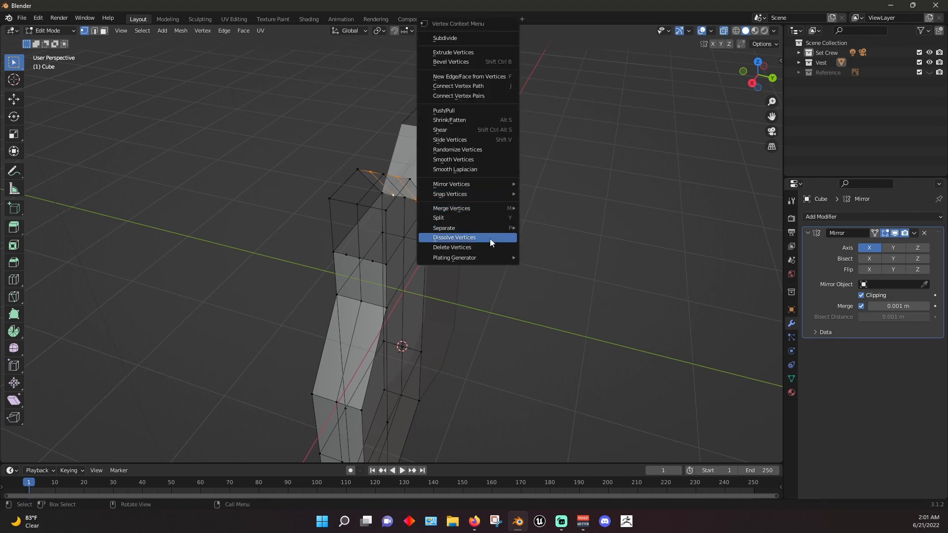
pyautogui.click(489, 238)
pyautogui.moveTo(478, 228); pyautogui.dragTo(515, 218, button='middle')
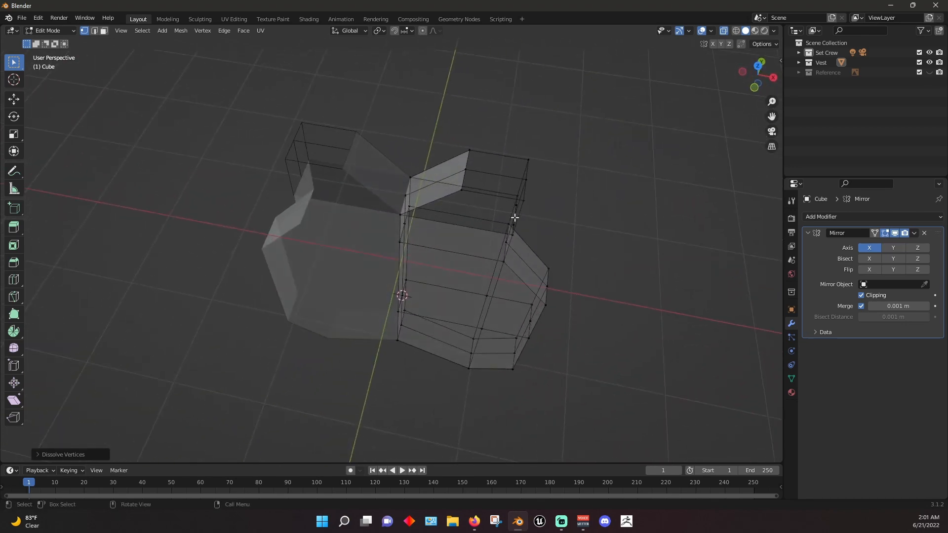
# Switch to face selection, turn off X-ray display and delete both halves of the sloped notch side
pyautogui.click(409, 178)
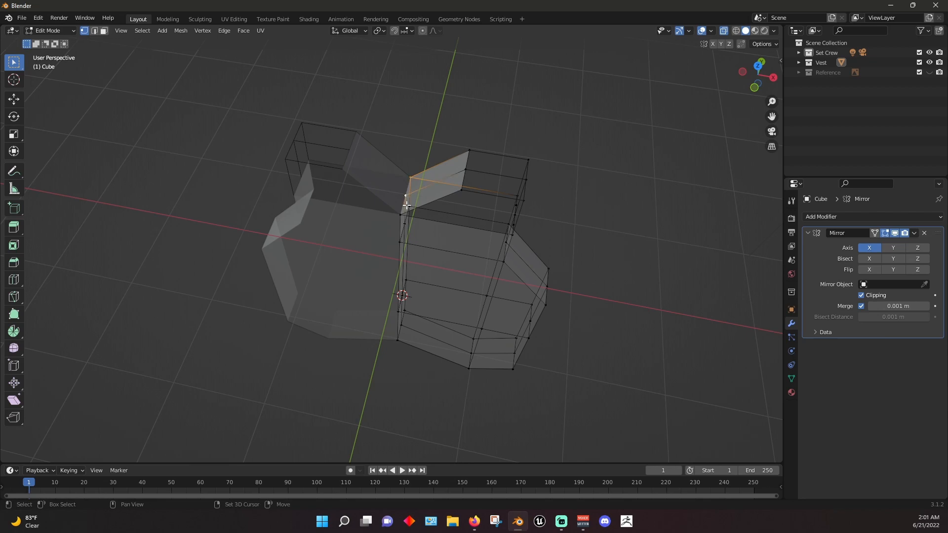
pyautogui.click(403, 196)
pyautogui.keyDown('shift'); pyautogui.click(402, 213); pyautogui.keyUp('shift')
pyautogui.moveTo(431, 202); pyautogui.dragTo(280, 62, button='middle')
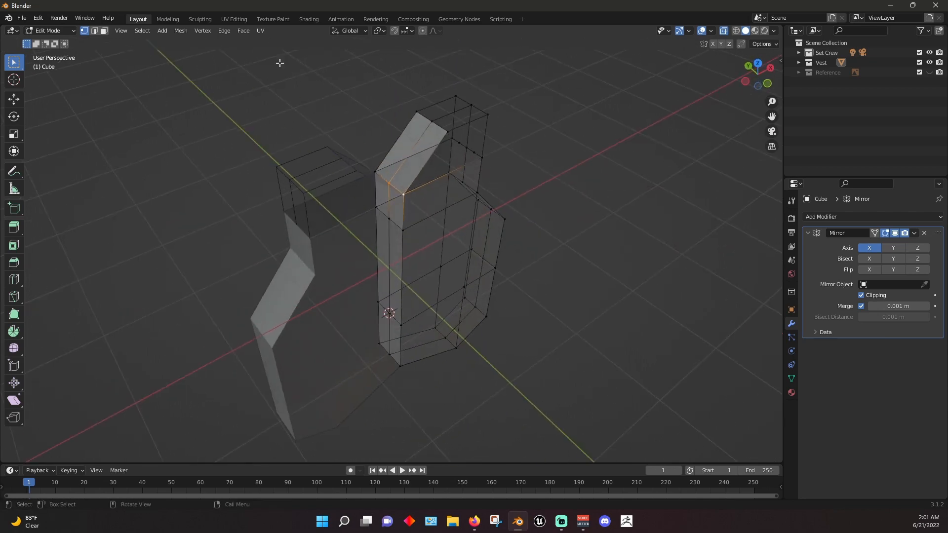
pyautogui.click(104, 30)
pyautogui.click(412, 152)
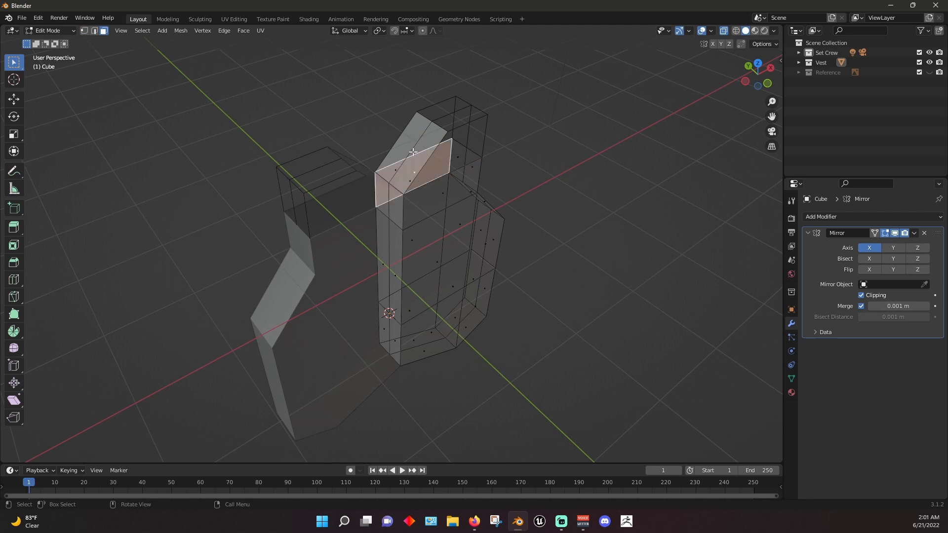
pyautogui.hotkey('alt', 'a')
pyautogui.click(724, 30)
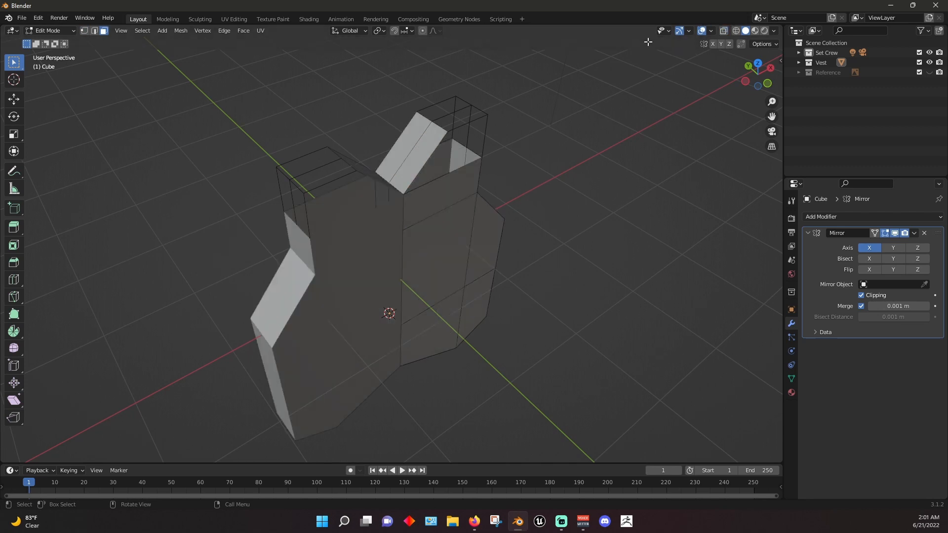
pyautogui.click(402, 144)
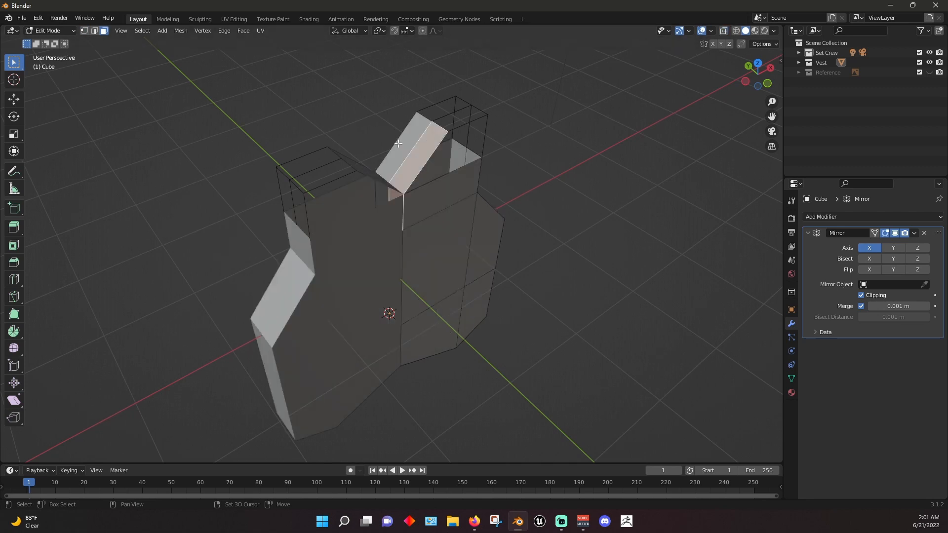
pyautogui.rightClick(381, 113)
pyautogui.click(362, 287)
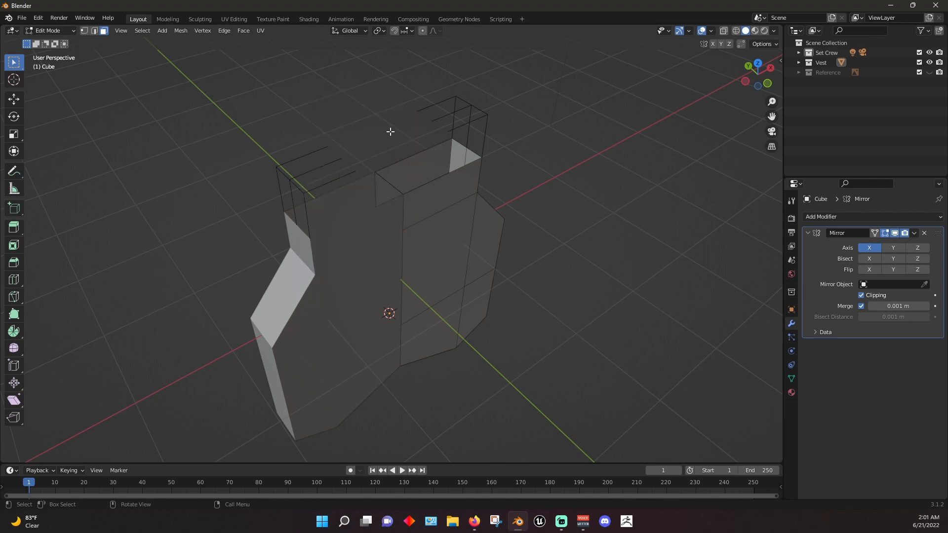
# Switch to vertex selection and rebuild the middle, front and back sloped edges between the upper inner vertices and the centre vertices
pyautogui.click(84, 31)
pyautogui.keyDown('shift'); pyautogui.click(432, 121); pyautogui.keyUp('shift')
pyautogui.keyDown('shift'); pyautogui.click(389, 183); pyautogui.keyUp('shift')
pyautogui.press('f')
pyautogui.click(448, 130)
pyautogui.keyDown('shift'); pyautogui.click(403, 197); pyautogui.keyUp('shift')
pyautogui.press('f')
pyautogui.click(416, 111)
# Join the upper inner shoulder vertices with edges across the vest's thickness
pyautogui.moveTo(343, 114); pyautogui.dragTo(431, 105, button='middle')
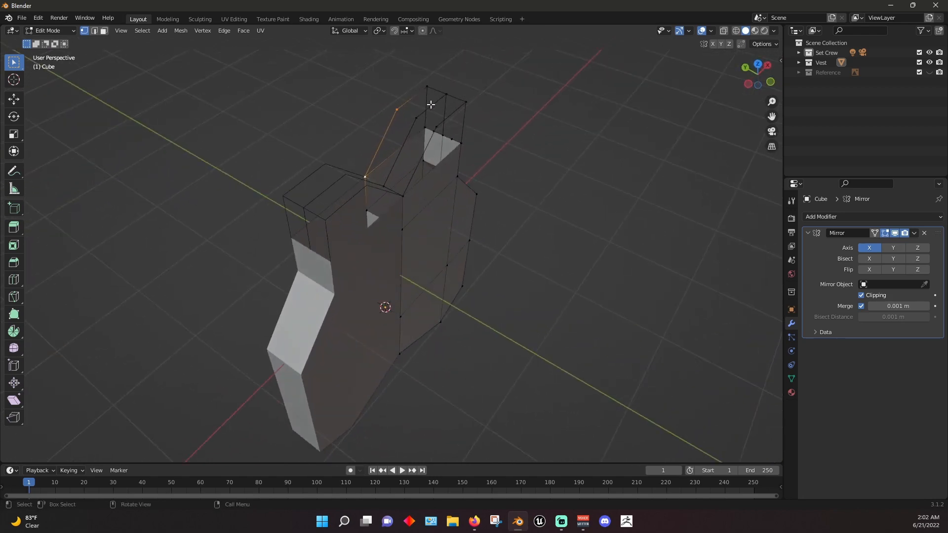
pyautogui.click(397, 109)
pyautogui.keyDown('shift'); pyautogui.click(417, 117); pyautogui.keyUp('shift')
pyautogui.click(417, 118)
pyautogui.keyDown('shift'); pyautogui.click(433, 131); pyautogui.keyUp('shift')
pyautogui.press('f')
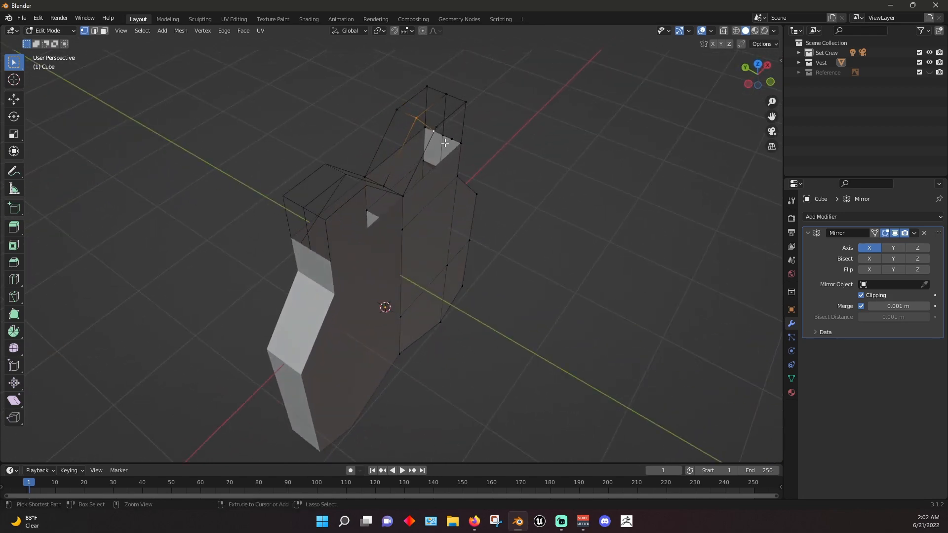
pyautogui.click(434, 128)
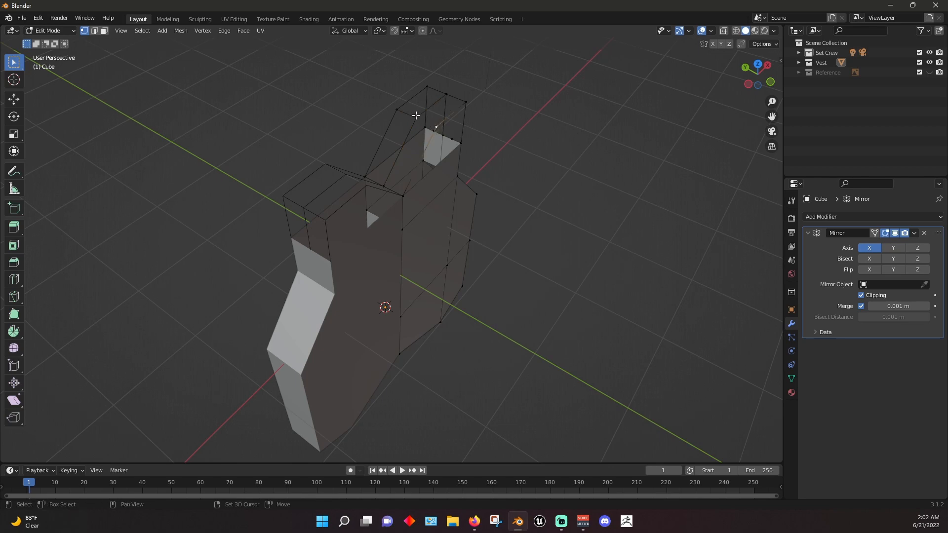
pyautogui.moveTo(508, 127); pyautogui.dragTo(432, 118, button='middle')
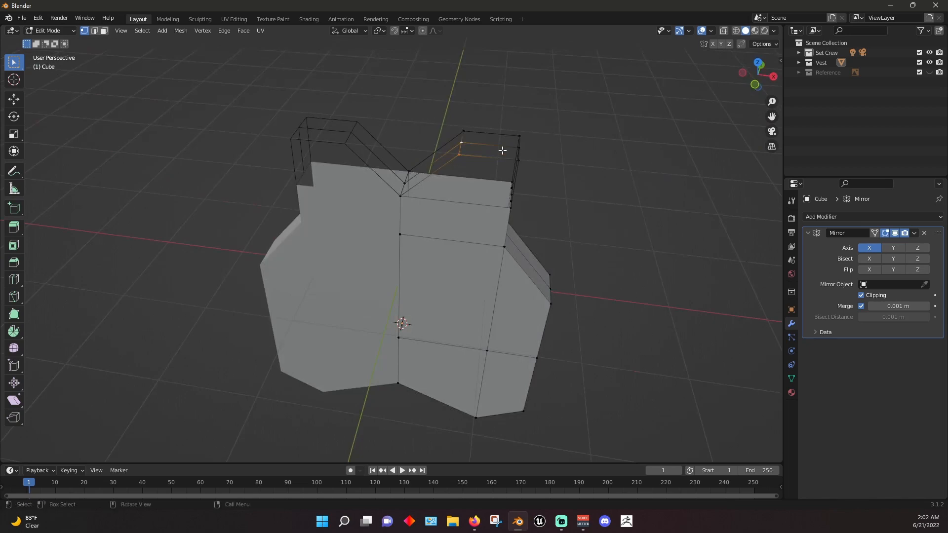
pyautogui.keyDown('shift'); pyautogui.click(518, 161); pyautogui.keyUp('shift')
# Dissolve the two surplus vertices on the shoulder's outer side at notch height
pyautogui.moveTo(546, 186); pyautogui.dragTo(404, 202, button='middle')
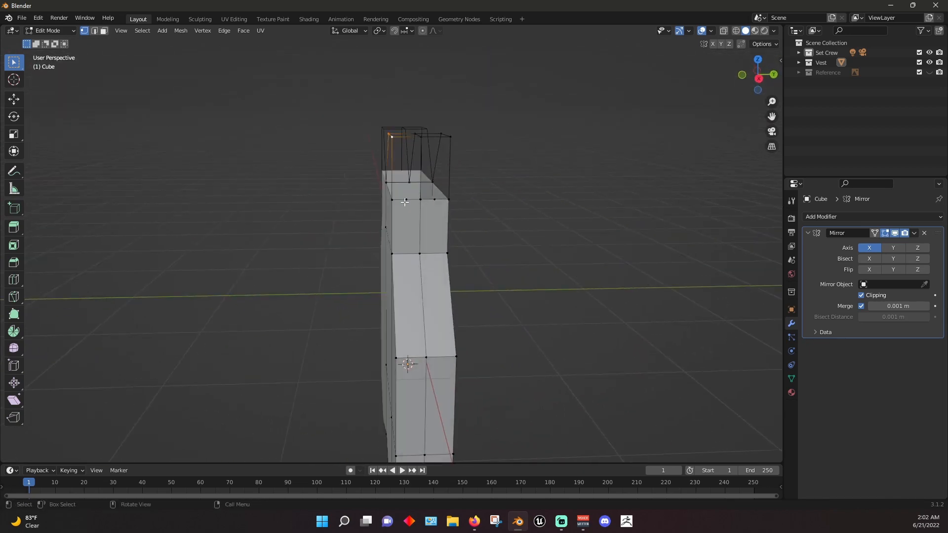
pyautogui.rightClick(405, 202)
pyautogui.click(399, 359)
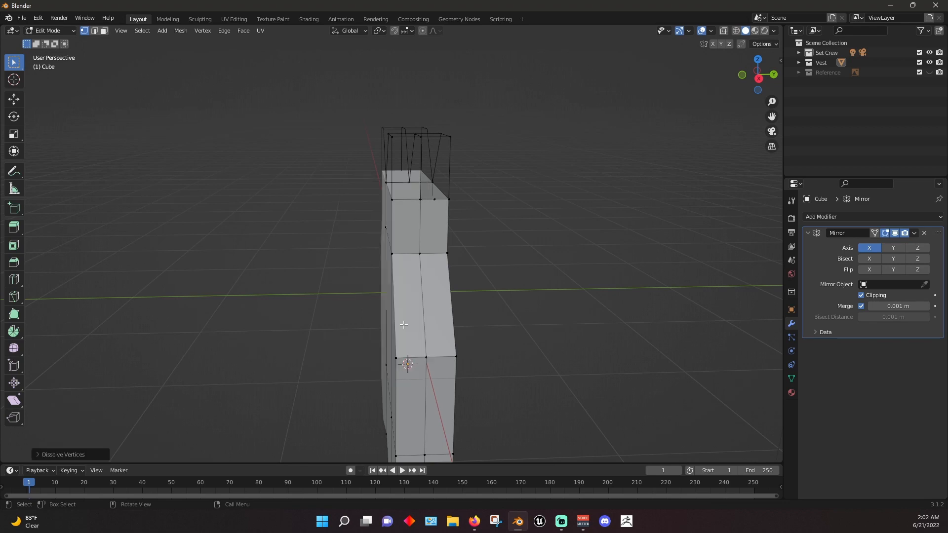
pyautogui.rightClick(437, 211)
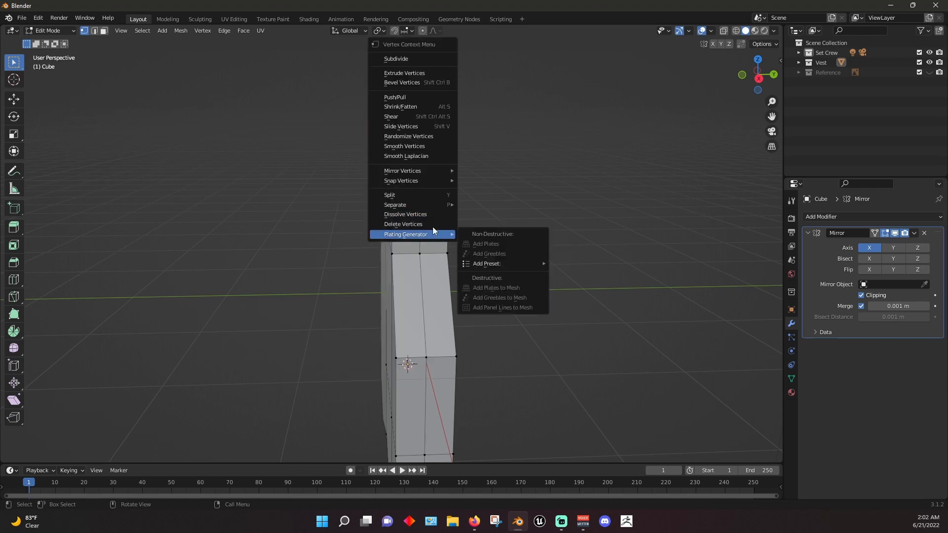
pyautogui.click(429, 215)
# Fill the open front face of the shoulder from its two upper vertices, outer vertex and centre vertex
pyautogui.moveTo(504, 187); pyautogui.dragTo(624, 214, button='middle')
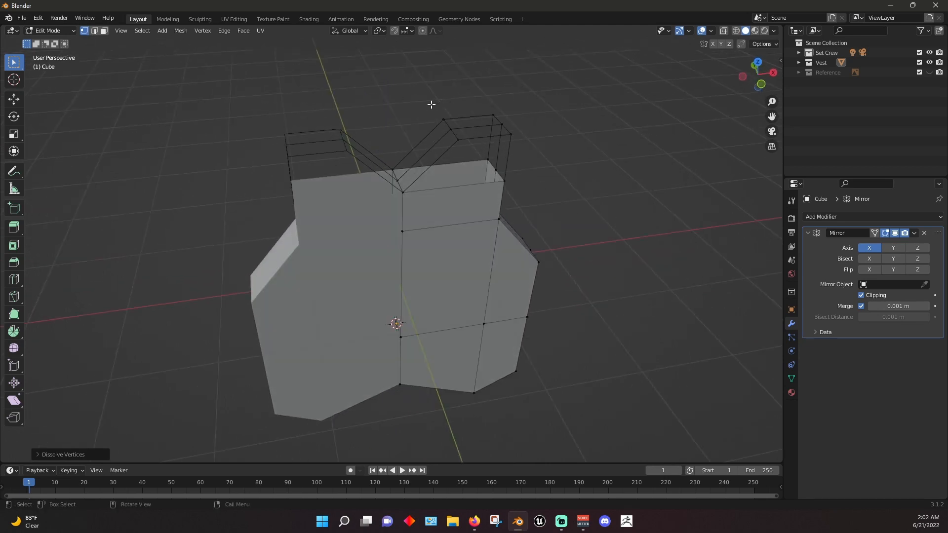
pyautogui.click(455, 142)
pyautogui.keyDown('shift'); pyautogui.click(509, 134); pyautogui.keyUp('shift')
pyautogui.keyDown('shift'); pyautogui.click(499, 182); pyautogui.keyUp('shift')
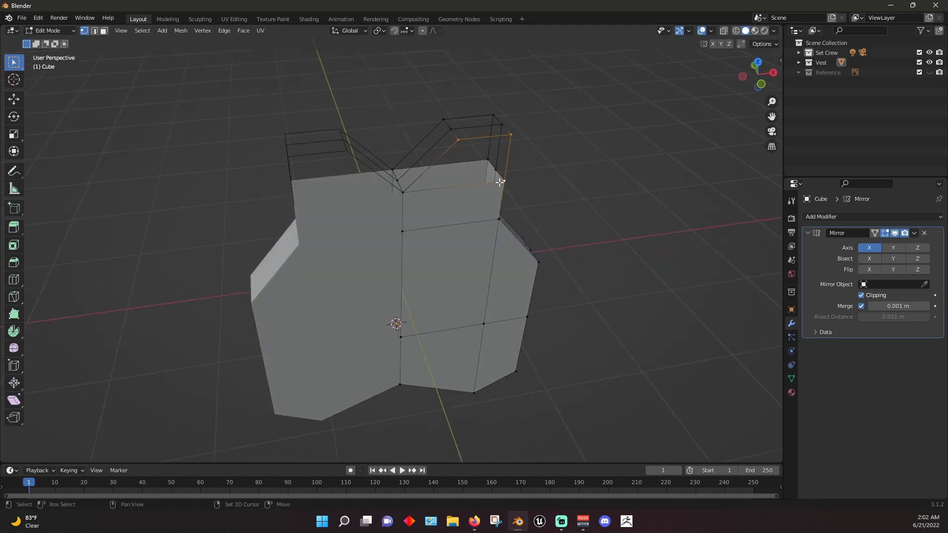
pyautogui.keyDown('shift'); pyautogui.click(402, 195); pyautogui.keyUp('shift')
pyautogui.press('f')
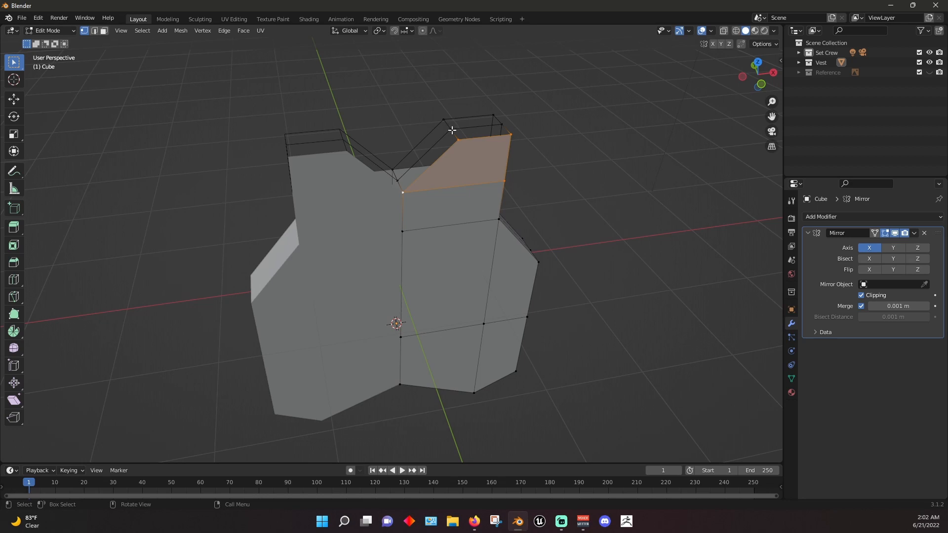
# Fill the front and back halves of the flat shoulder top
pyautogui.click(504, 129)
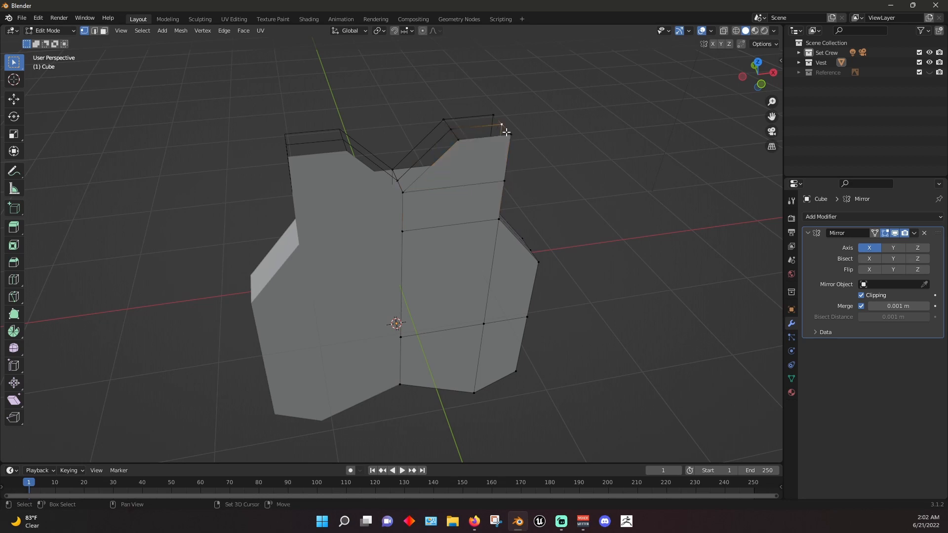
pyautogui.keyDown('shift'); pyautogui.click(461, 138); pyautogui.keyUp('shift')
pyautogui.hotkey('ctrl', 'z')
pyautogui.keyDown('shift'); pyautogui.click(451, 129); pyautogui.keyUp('shift')
pyautogui.press('f')
pyautogui.click(444, 119)
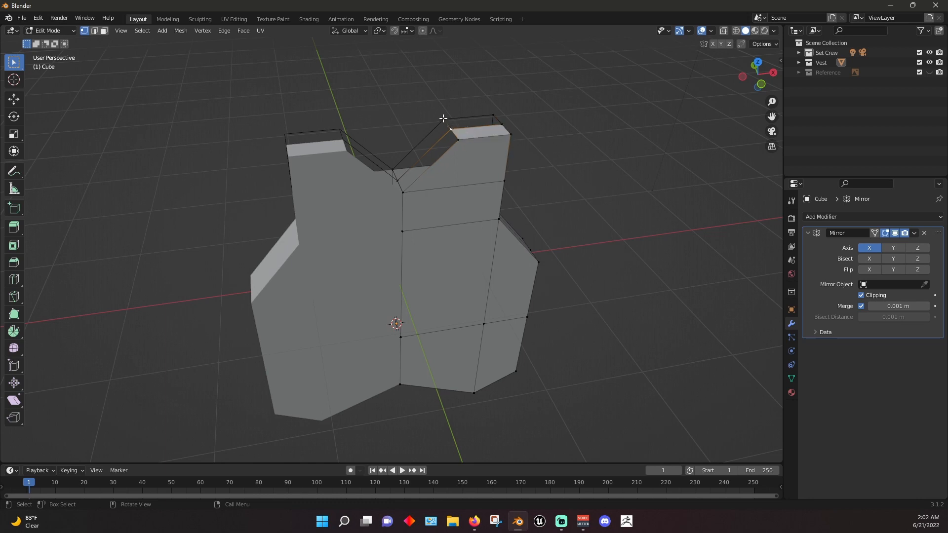
pyautogui.keyDown('shift'); pyautogui.click(492, 115); pyautogui.keyUp('shift')
pyautogui.keyDown('shift'); pyautogui.click(501, 124); pyautogui.keyUp('shift')
pyautogui.keyDown('shift'); pyautogui.click(450, 130); pyautogui.keyUp('shift')
pyautogui.press('f')
# Fill the back and front halves of the sloped notch side between the flat shoulder top and the centre vertices
pyautogui.keyDown('shift'); pyautogui.click(394, 169); pyautogui.keyUp('shift')
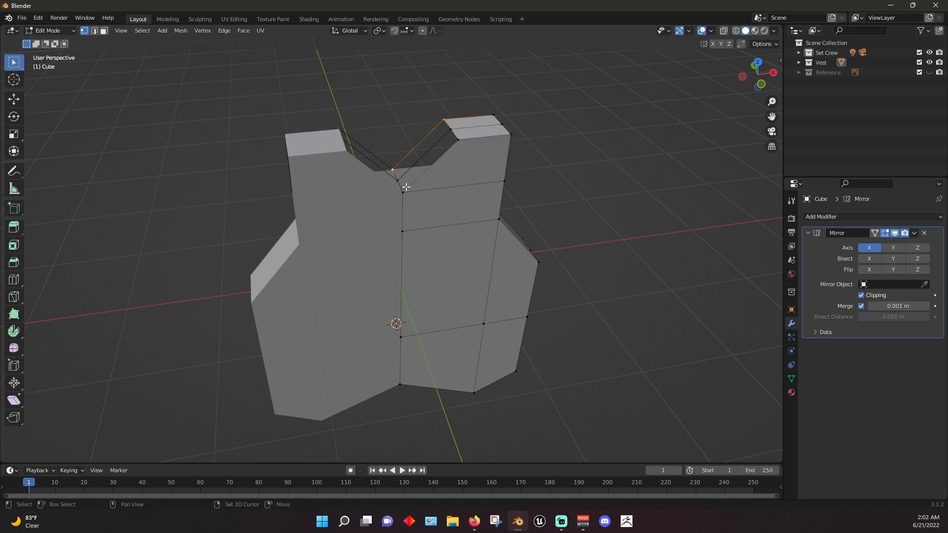
pyautogui.keyDown('shift'); pyautogui.click(402, 181); pyautogui.keyUp('shift')
pyautogui.keyDown('shift'); pyautogui.click(455, 131); pyautogui.keyUp('shift')
pyautogui.press('f')
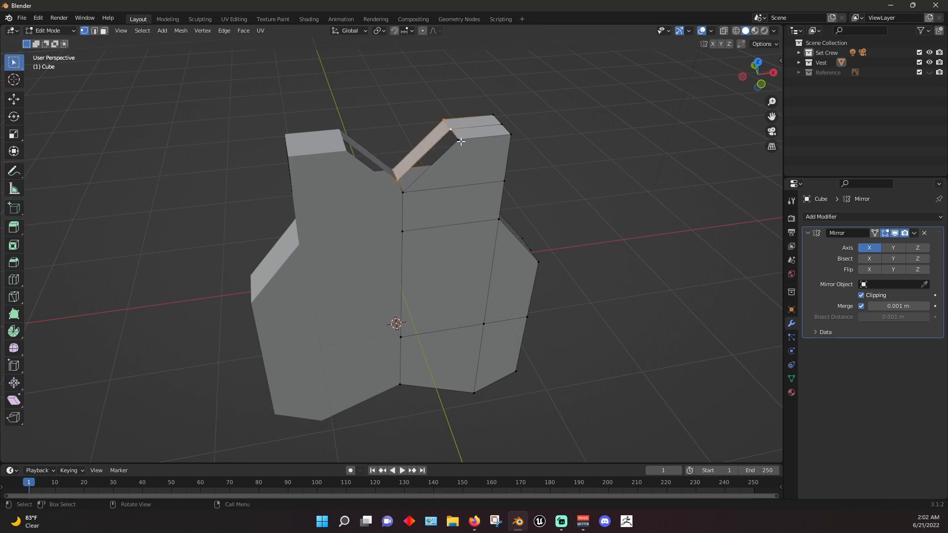
pyautogui.click(460, 141)
pyautogui.keyDown('shift'); pyautogui.click(452, 130); pyautogui.keyUp('shift')
pyautogui.keyDown('shift'); pyautogui.click(398, 180); pyautogui.keyUp('shift')
pyautogui.keyDown('shift'); pyautogui.click(405, 192); pyautogui.keyUp('shift')
pyautogui.press('f')
# Fill the open back face of the shoulder from its two upper vertices, outer vertex and centre vertex
pyautogui.moveTo(448, 169); pyautogui.dragTo(627, 140, button='middle')
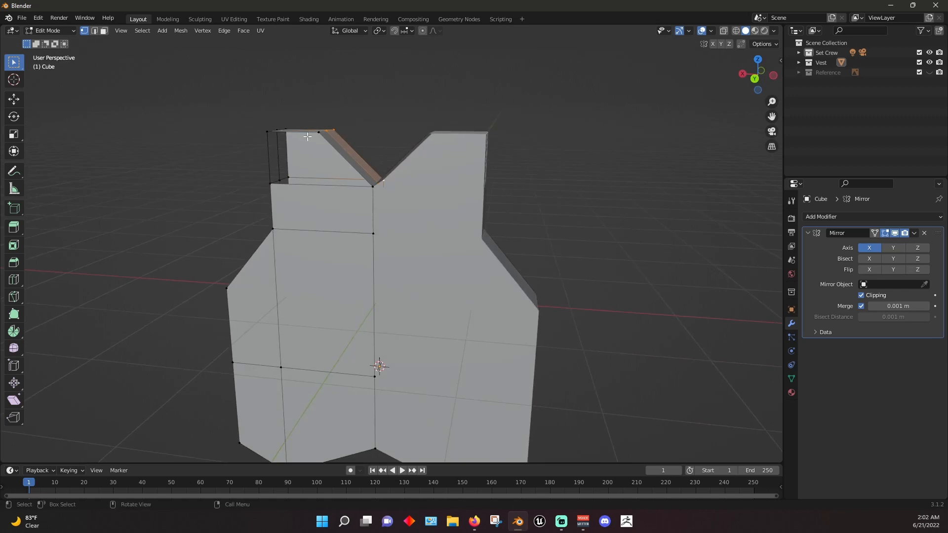
pyautogui.click(324, 131)
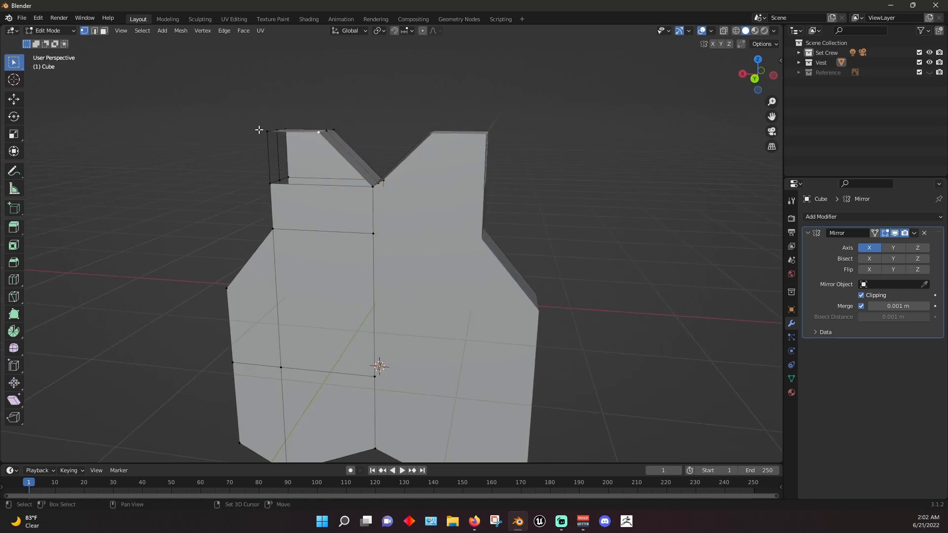
pyautogui.keyDown('shift'); pyautogui.click(265, 134); pyautogui.keyUp('shift')
pyautogui.keyDown('shift'); pyautogui.click(270, 184); pyautogui.keyUp('shift')
pyautogui.keyDown('shift'); pyautogui.click(378, 187); pyautogui.keyUp('shift')
pyautogui.keyDown('shift'); pyautogui.click(369, 190); pyautogui.keyUp('shift')
pyautogui.press('f')
# Fill the back and front halves of the open outer side of the shoulder
pyautogui.moveTo(313, 168); pyautogui.dragTo(397, 132, button='middle')
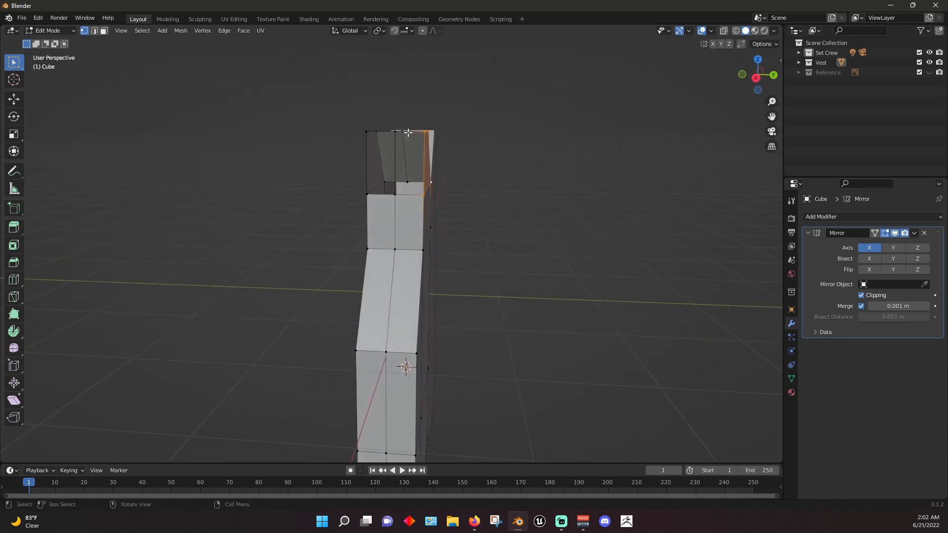
pyautogui.keyDown('shift'); pyautogui.click(424, 194); pyautogui.keyUp('shift')
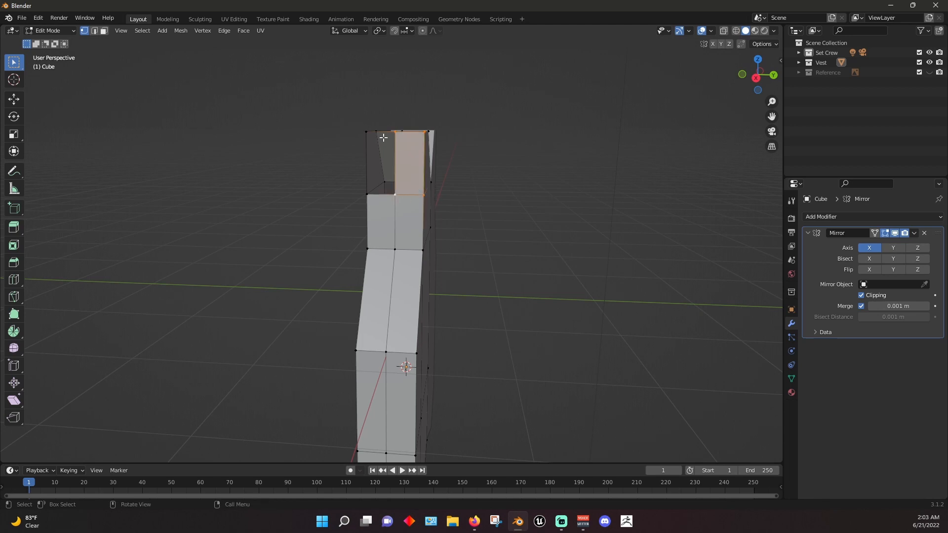
pyautogui.click(393, 130)
pyautogui.keyDown('shift'); pyautogui.click(367, 134); pyautogui.keyUp('shift')
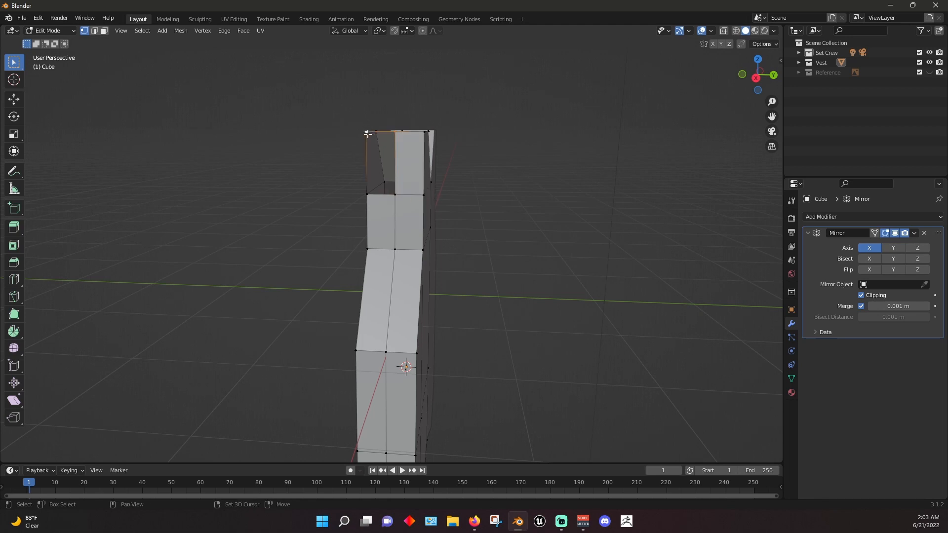
pyautogui.keyDown('shift'); pyautogui.click(371, 194); pyautogui.keyUp('shift')
pyautogui.keyDown('shift'); pyautogui.click(398, 193); pyautogui.keyUp('shift')
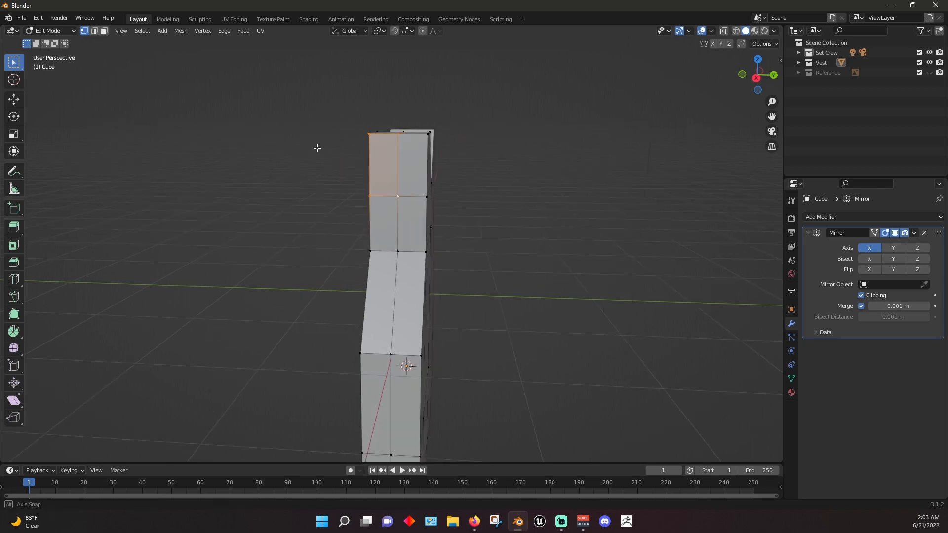
# Show the Reference collection behind the vest in front orthographic view
pyautogui.moveTo(318, 148); pyautogui.dragTo(448, 130, button='middle')
pyautogui.scroll(-6, 432, 134)
pyautogui.scroll(6, 449, 144)
pyautogui.scroll(-5, 449, 130)
pyautogui.moveTo(505, 152)
pyautogui.mouseDown(button='middle')
pyautogui.moveTo(514, 138)
pyautogui.moveTo(510, 147)
pyautogui.mouseUp(button='middle')
pyautogui.press('`')
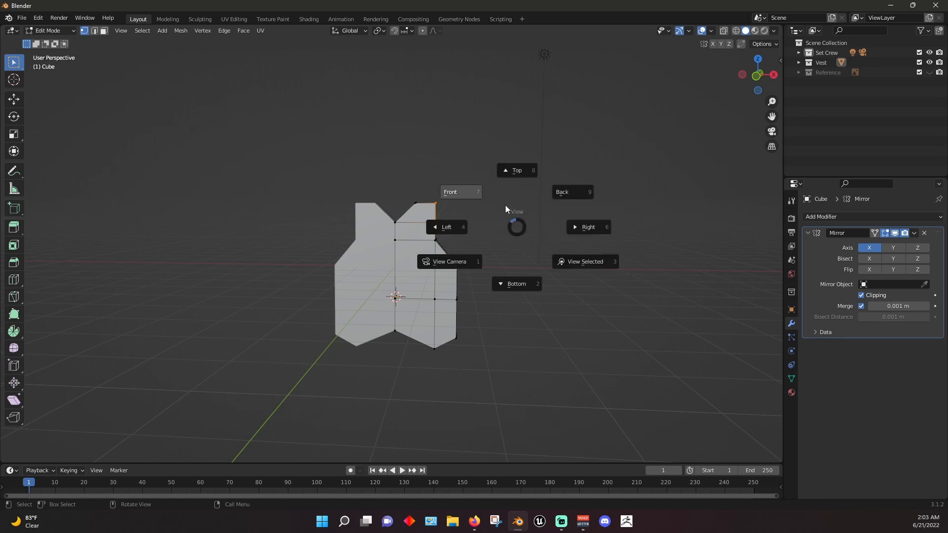
pyautogui.click(462, 193)
pyautogui.scroll(1, 461, 215)
pyautogui.moveTo(460, 215)
pyautogui.mouseDown(button='middle')
pyautogui.moveTo(436, 213)
pyautogui.moveTo(449, 217)
pyautogui.mouseUp(button='middle')
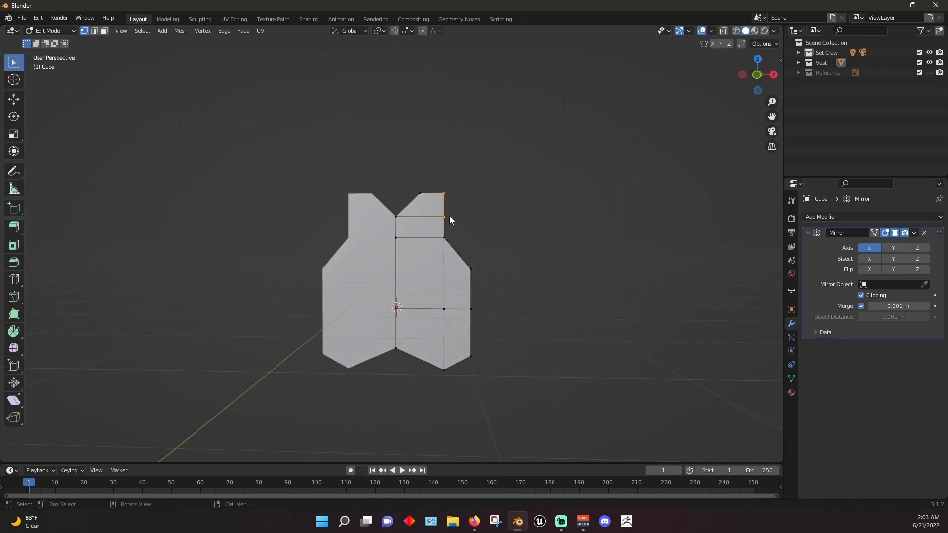
pyautogui.press('`')
pyautogui.click(381, 180)
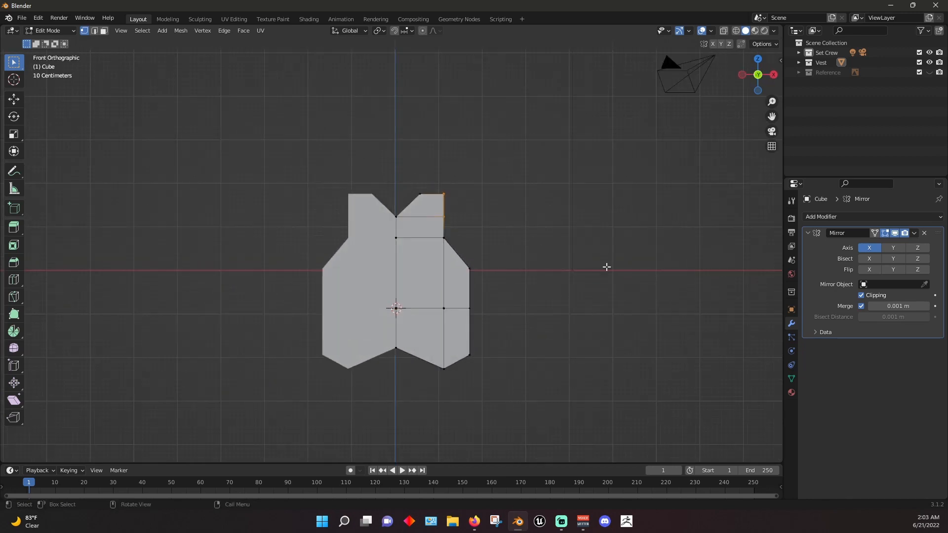
pyautogui.click(929, 72)
pyautogui.scroll(6, 568, 222)
pyautogui.scroll(-3, 562, 225)
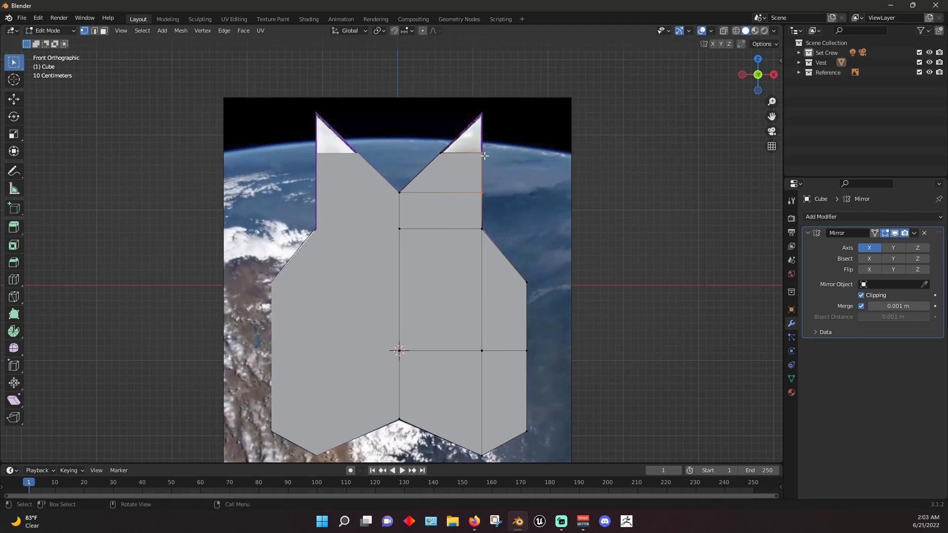
# With X-ray on, extrude the flat shoulder top upward by about 0.16 m
pyautogui.keyDown('shift'); pyautogui.click(489, 181); pyautogui.keyUp('shift')
pyautogui.press('e')
pyautogui.rightClick(492, 178)
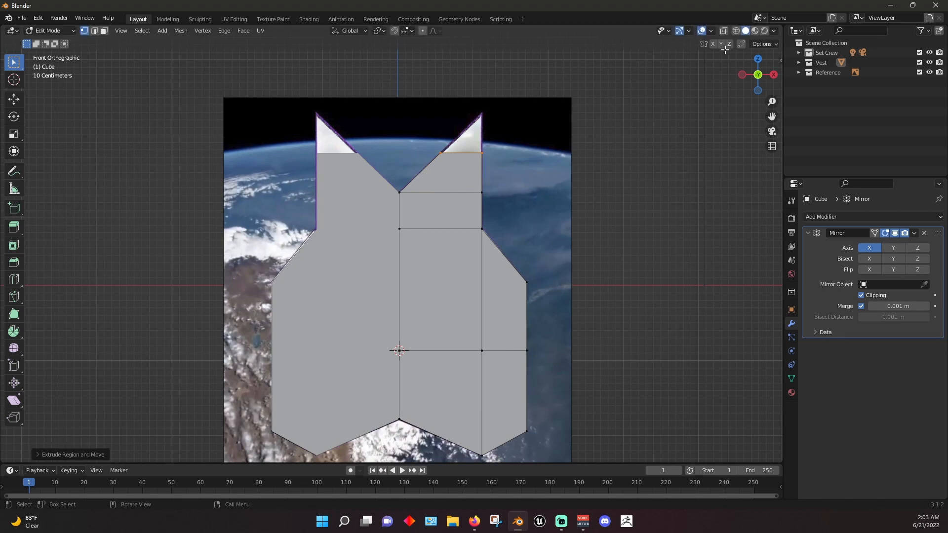
pyautogui.click(724, 30)
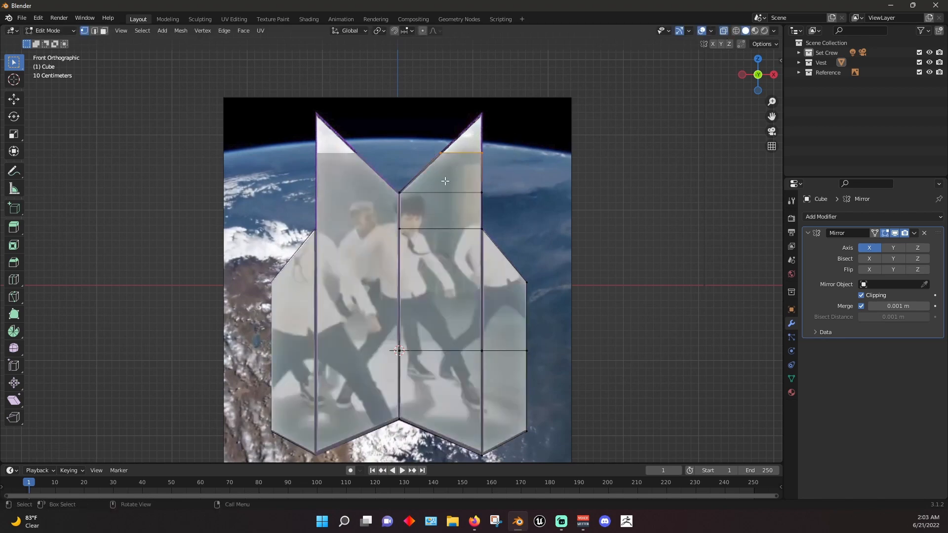
pyautogui.press('e')
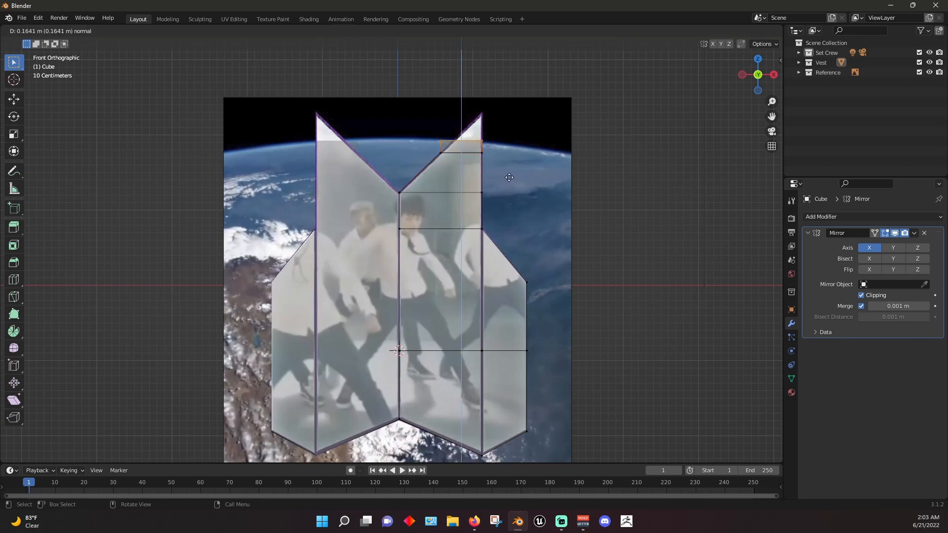
pyautogui.click(508, 177)
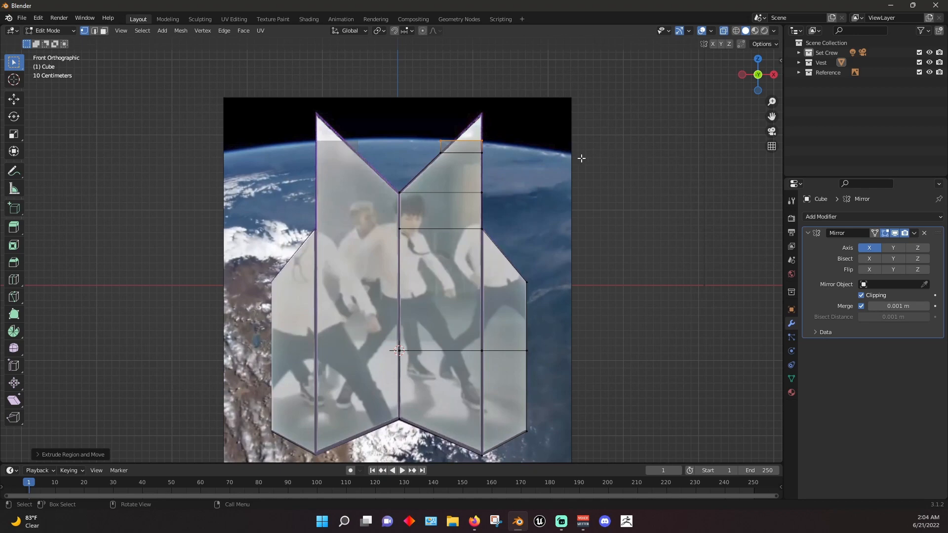
# Move the inner vertices of the extruded shoulder top about 0.17 m along X onto the reference's sloped edge
pyautogui.click(418, 144)
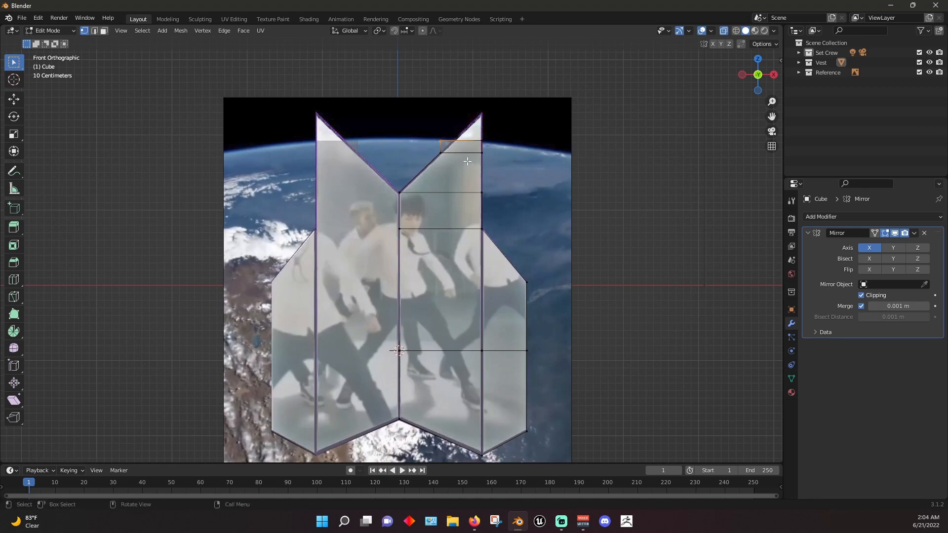
pyautogui.press('g')
pyautogui.press('x')
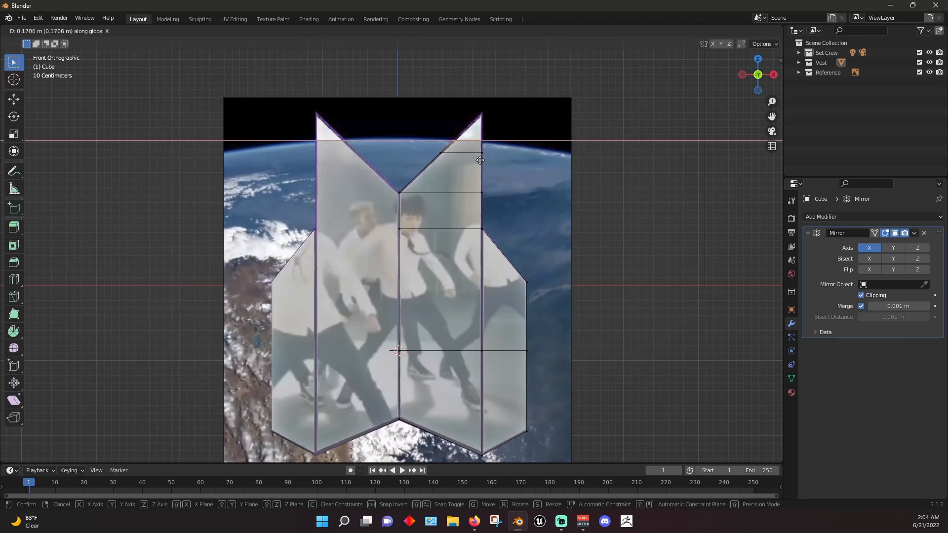
pyautogui.click(482, 160)
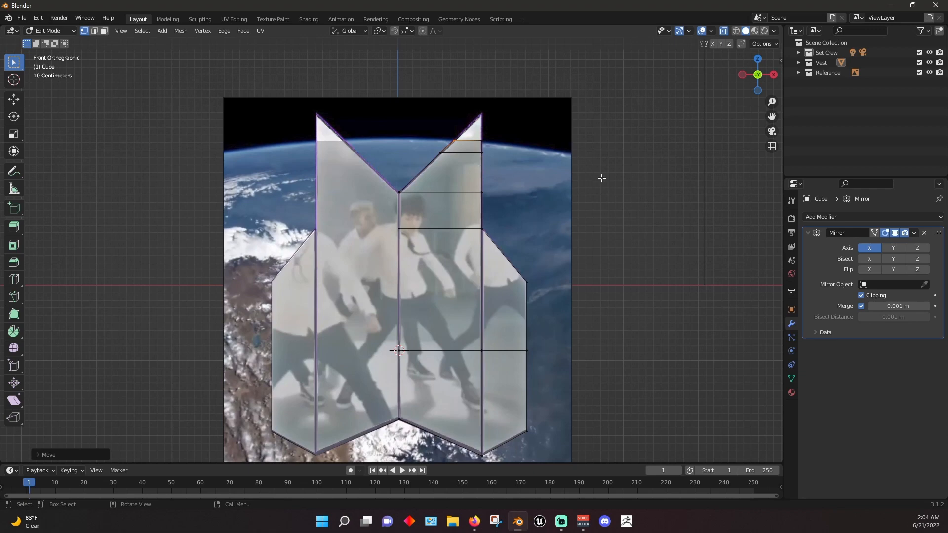
# Hide the Reference collection and turn off X-ray for the vest
pyautogui.click(929, 72)
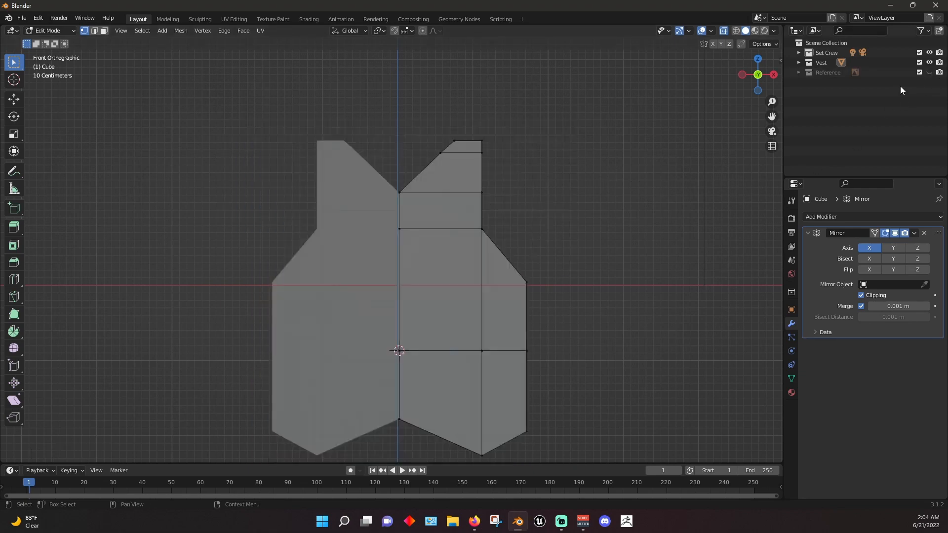
pyautogui.scroll(-2, 556, 172)
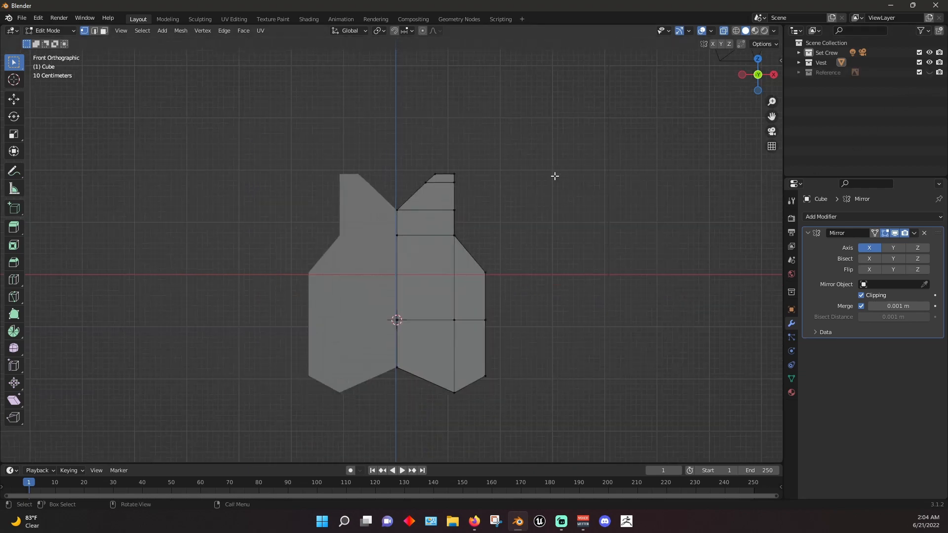
pyautogui.click(724, 31)
pyautogui.moveTo(606, 221); pyautogui.dragTo(543, 178, button='middle')
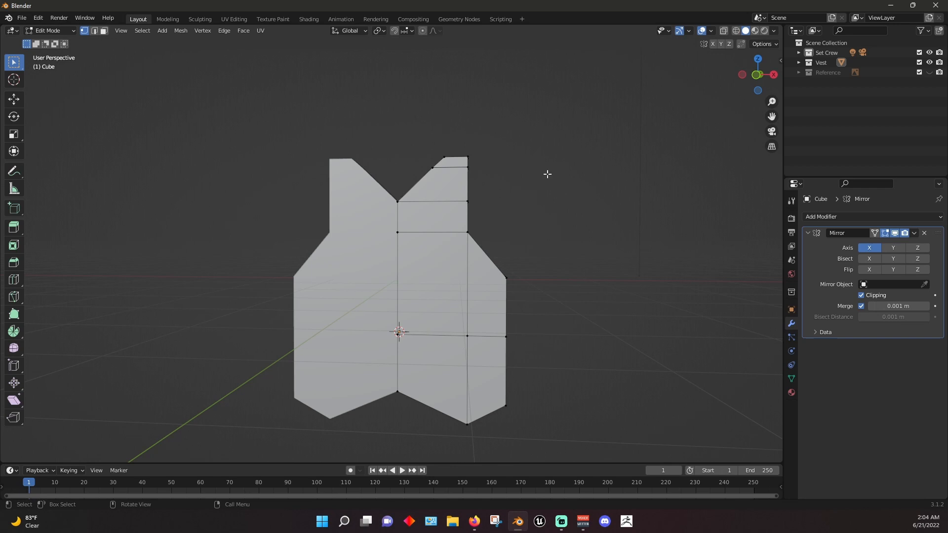
pyautogui.moveTo(547, 173)
pyautogui.mouseDown(button='middle')
pyautogui.moveTo(554, 168)
pyautogui.moveTo(474, 148)
pyautogui.moveTo(440, 156)
pyautogui.moveTo(173, 144)
pyautogui.moveTo(560, 177)
pyautogui.mouseUp(button='middle')
# Enable the Statistics overlay in the viewport
pyautogui.click(710, 31)
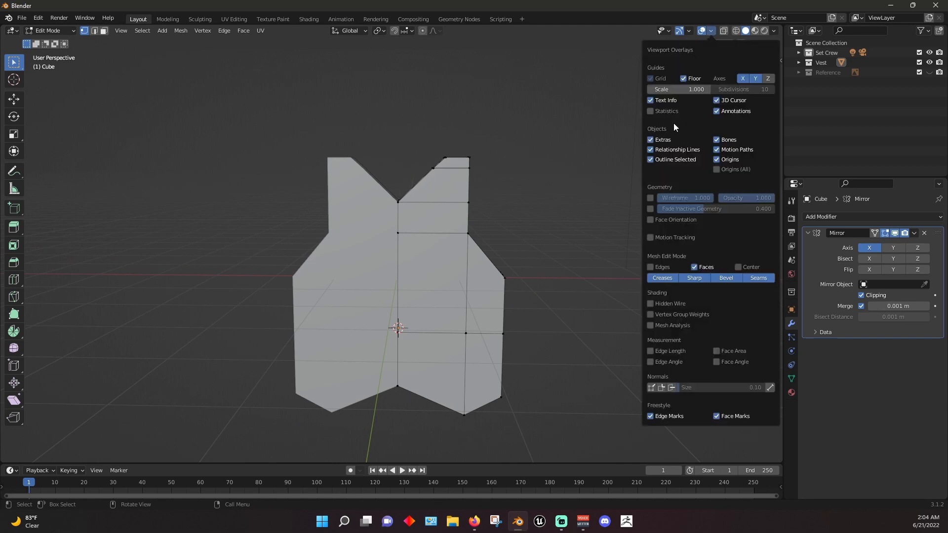
pyautogui.click(650, 111)
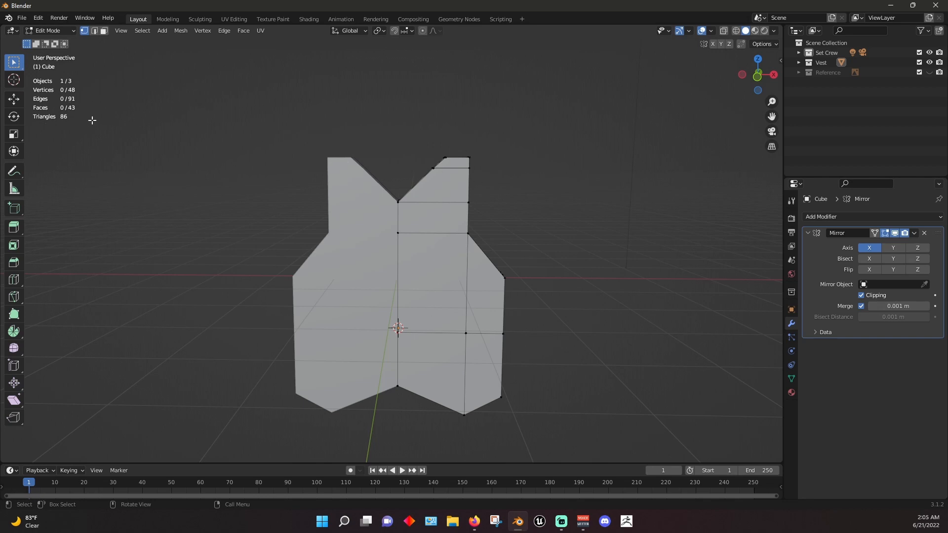
pyautogui.moveTo(136, 139); pyautogui.dragTo(155, 115, button='middle')
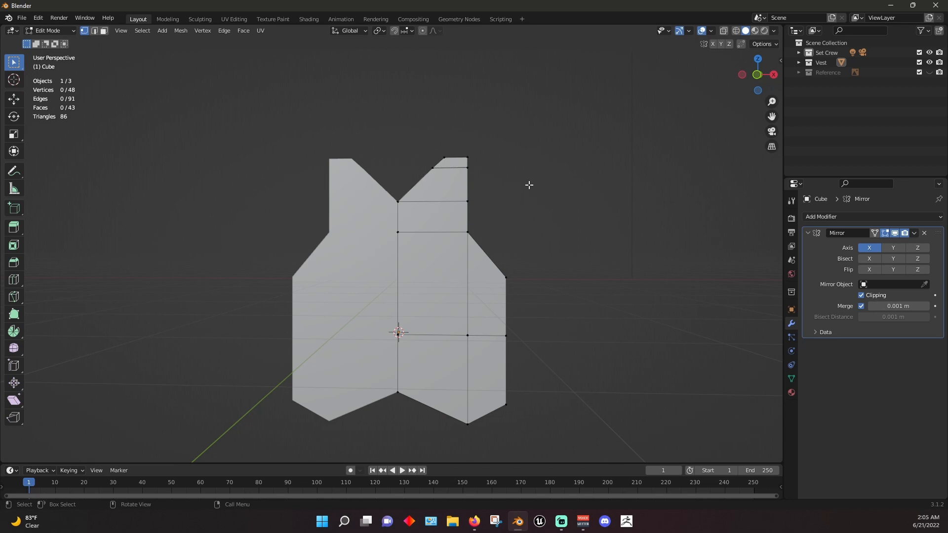
# Examine the vest's shoulder tops and V-notch in Object Mode and return to Edit Mode
pyautogui.press('Tab')
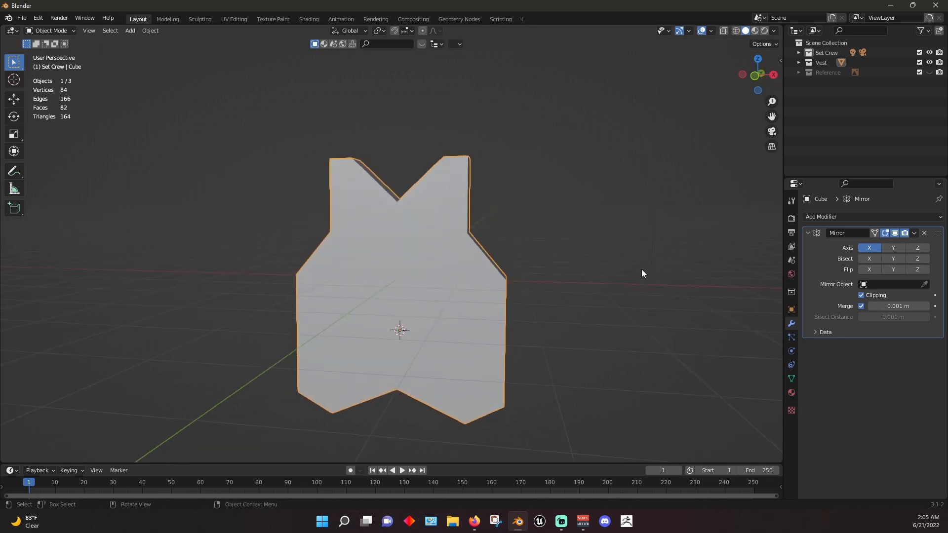
pyautogui.click(612, 298)
pyautogui.moveTo(612, 298); pyautogui.dragTo(421, 243, button='middle')
pyautogui.scroll(3, 374, 186)
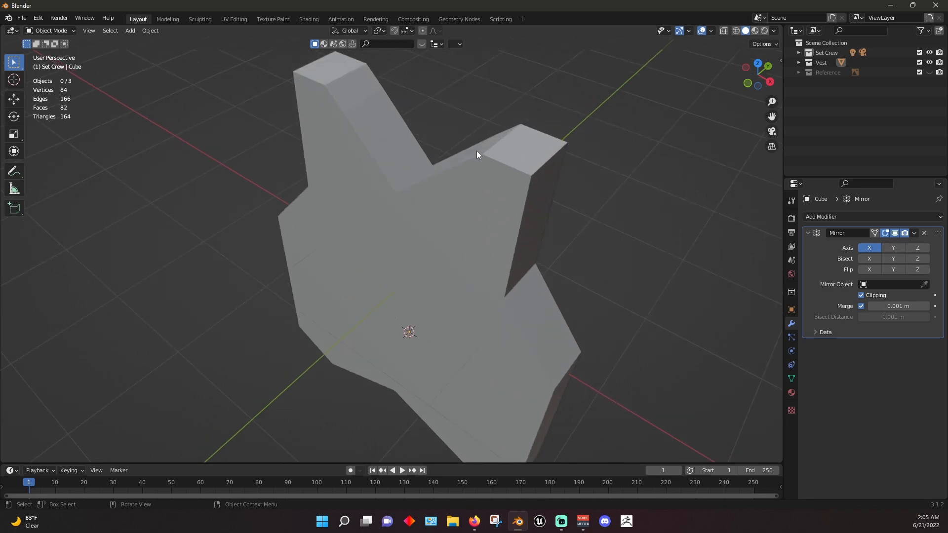
pyautogui.click(71, 33)
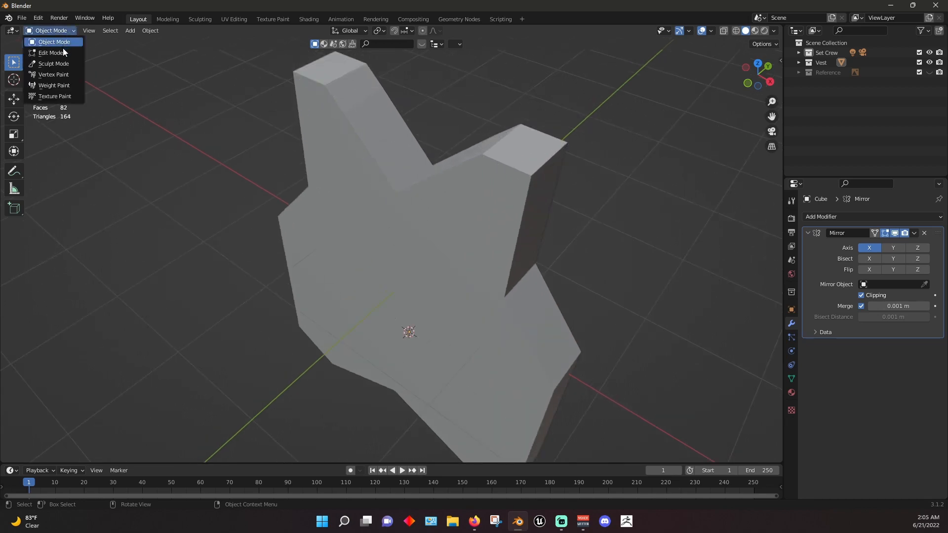
pyautogui.click(63, 49)
pyautogui.moveTo(506, 190); pyautogui.dragTo(600, 112, button='middle')
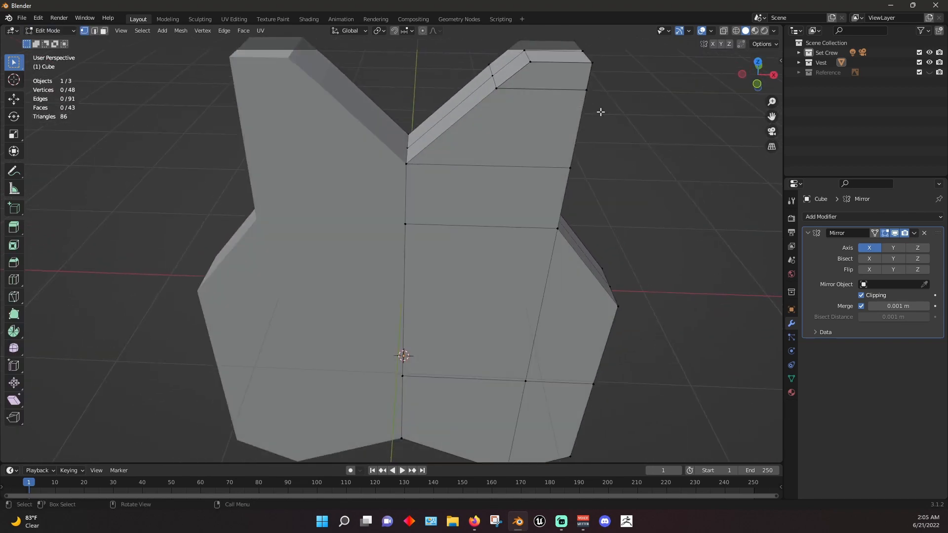
# In front X-ray view, shift the inner vertices of the shoulder top about -0.011 m along X to align the notch slope
pyautogui.click(723, 30)
pyautogui.press('`')
pyautogui.click(602, 168)
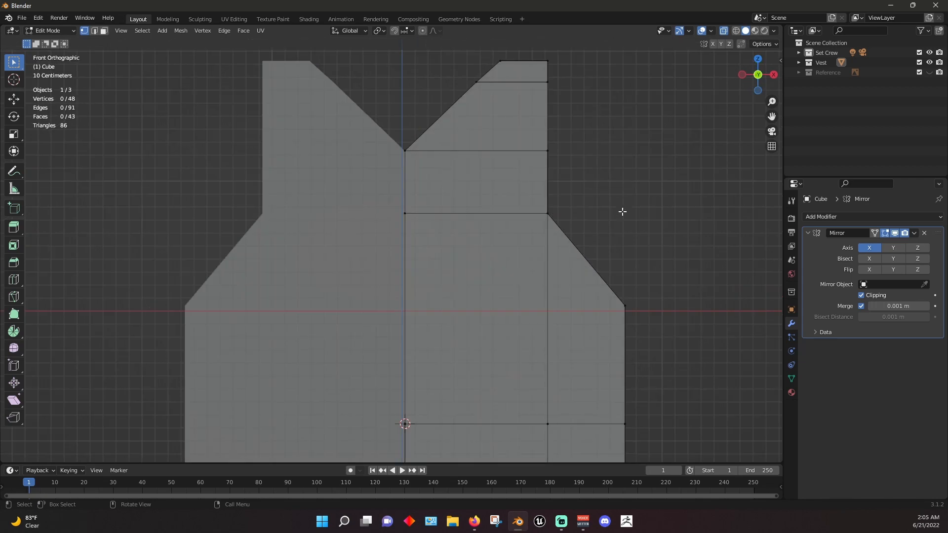
pyautogui.moveTo(516, 51); pyautogui.dragTo(484, 69)
pyautogui.press('g')
pyautogui.press('x')
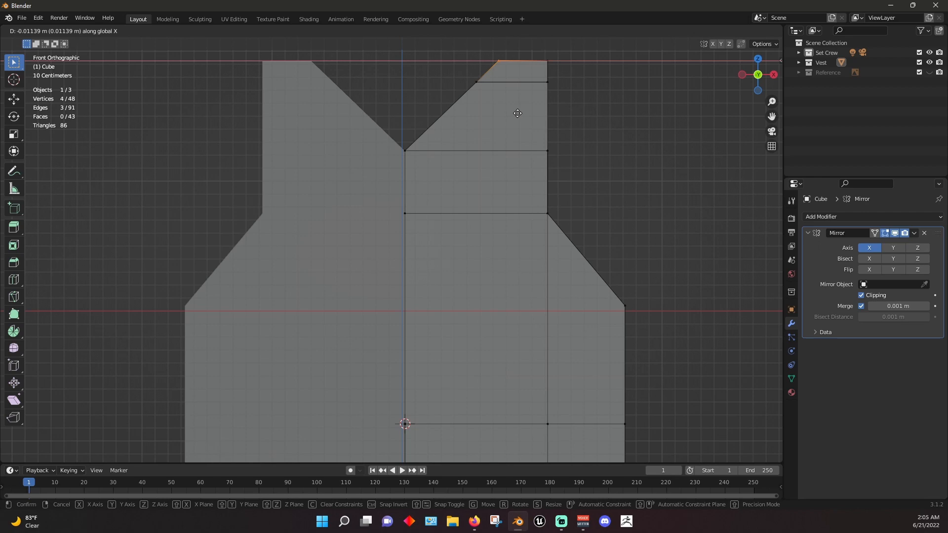
pyautogui.click(518, 113)
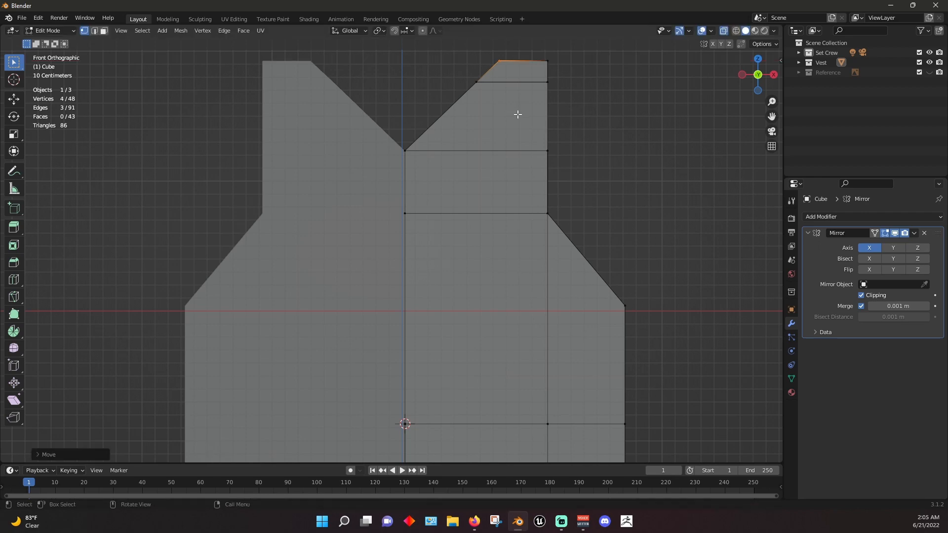
# Dissolve the surplus row of vertices on the notch slope just below the shoulder top
pyautogui.moveTo(529, 119); pyautogui.dragTo(554, 153, button='middle')
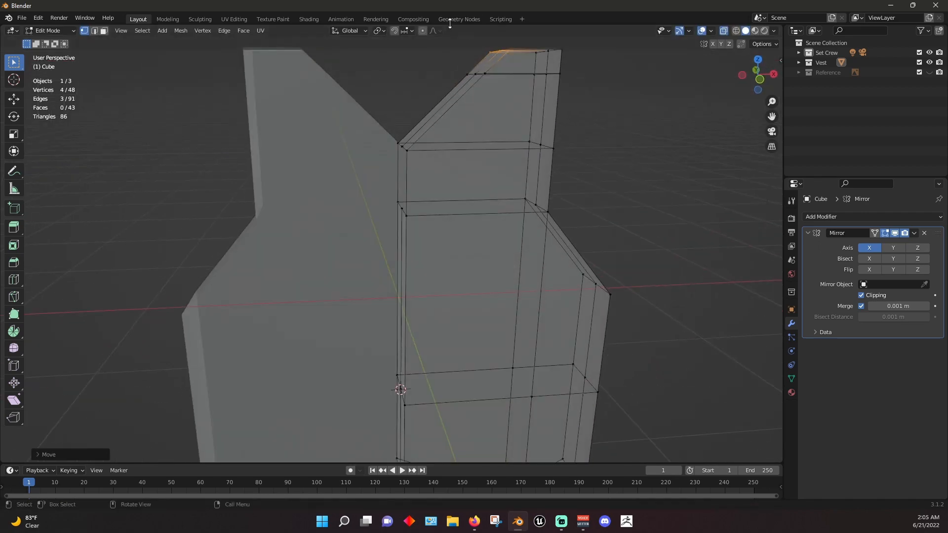
pyautogui.moveTo(487, 65); pyautogui.dragTo(442, 87)
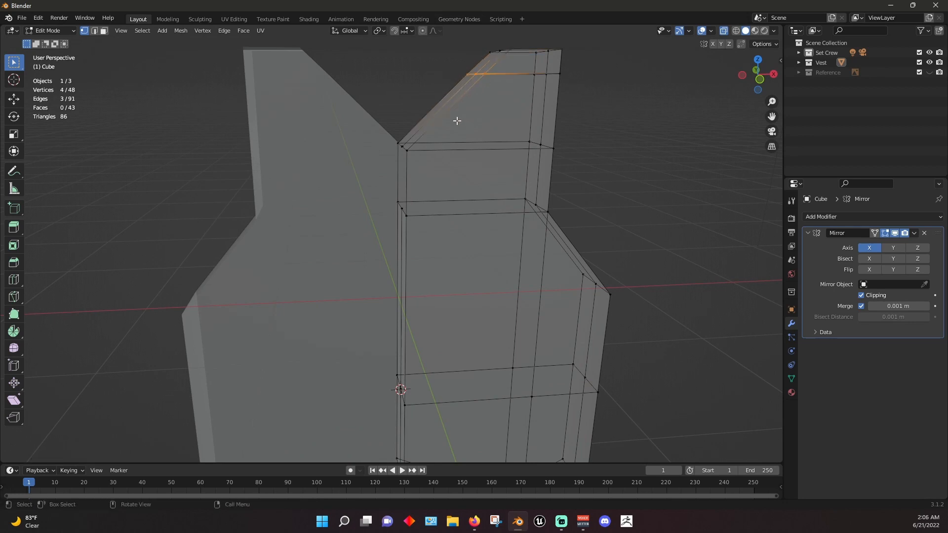
pyautogui.rightClick(607, 149)
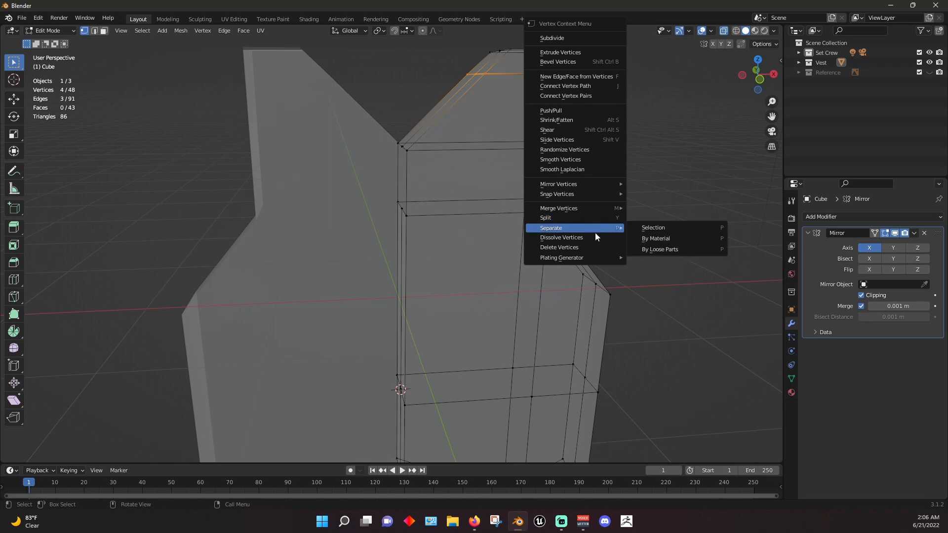
pyautogui.click(595, 235)
# Dissolve the leftover surplus vertex on the shoulder's inner notch side
pyautogui.moveTo(613, 132); pyautogui.dragTo(627, 169, button='middle')
pyautogui.click(510, 119)
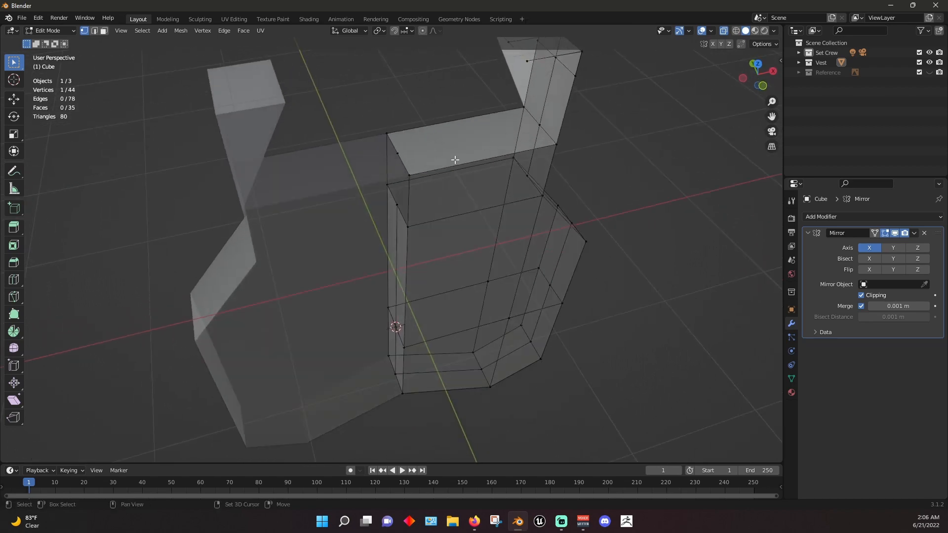
pyautogui.click(527, 62)
pyautogui.moveTo(527, 59); pyautogui.dragTo(527, 63)
pyautogui.press('x')
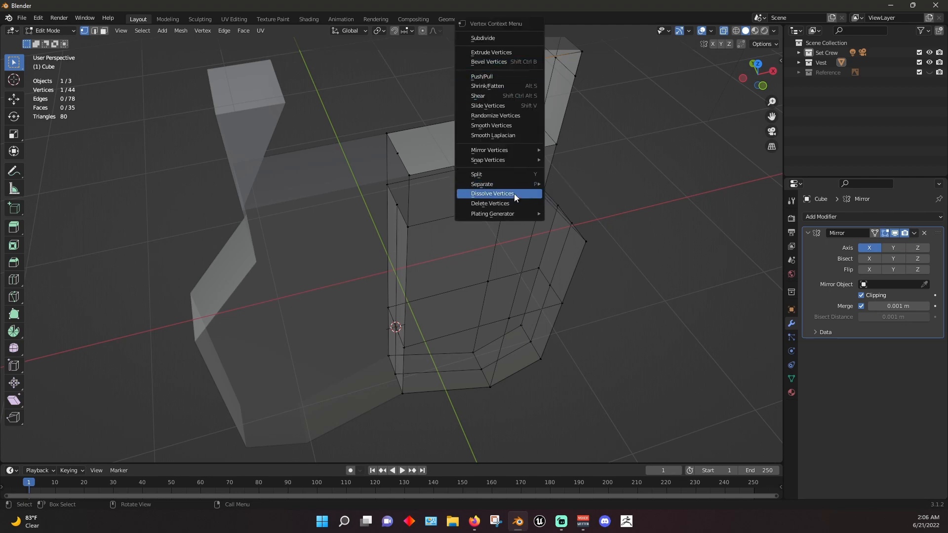
pyautogui.click(514, 193)
pyautogui.click(527, 60)
# In face selection with X-ray off, delete the large bent face spanning the front of the shoulder and the notch
pyautogui.moveTo(484, 81)
pyautogui.mouseDown(button='middle')
pyautogui.moveTo(531, 78)
pyautogui.moveTo(484, 100)
pyautogui.mouseUp(button='middle')
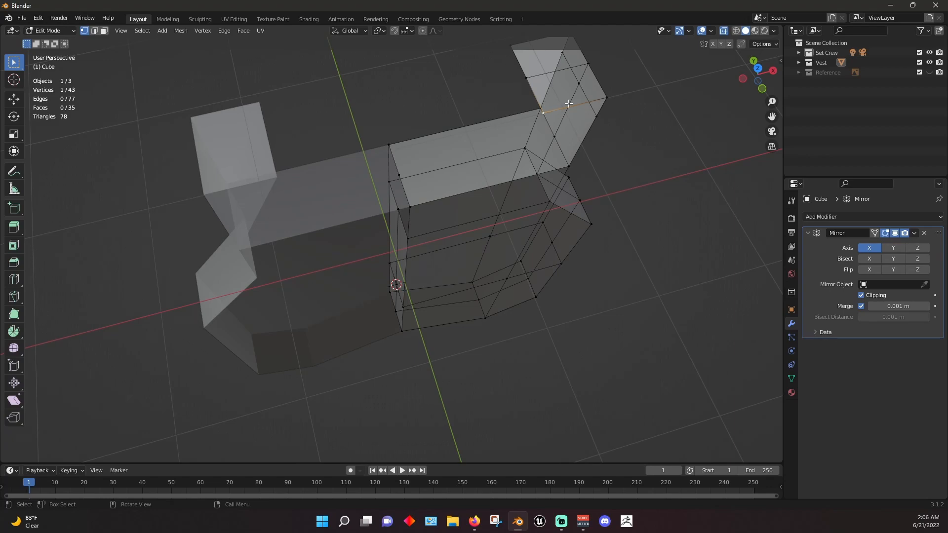
pyautogui.moveTo(546, 121); pyautogui.dragTo(512, 165, button='middle')
pyautogui.click(230, 153)
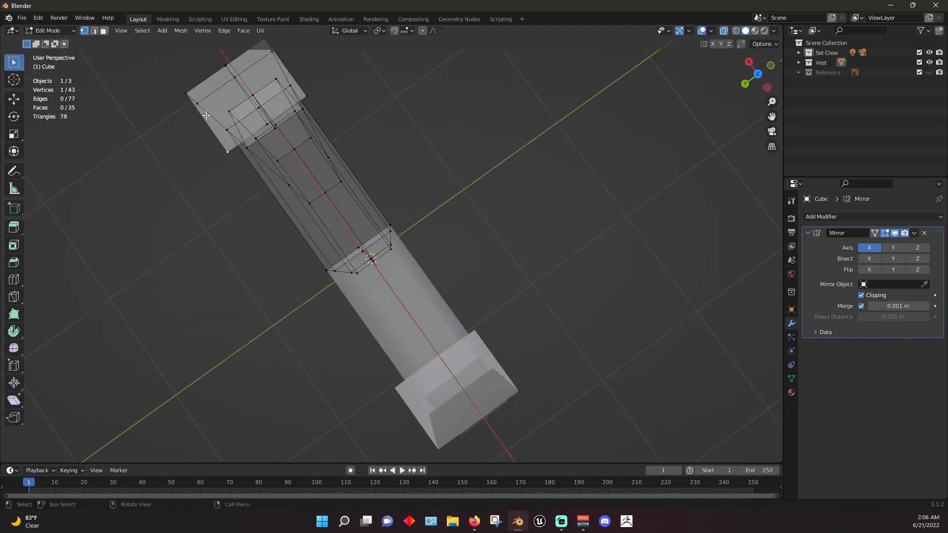
pyautogui.moveTo(531, 193); pyautogui.dragTo(366, 140, button='middle')
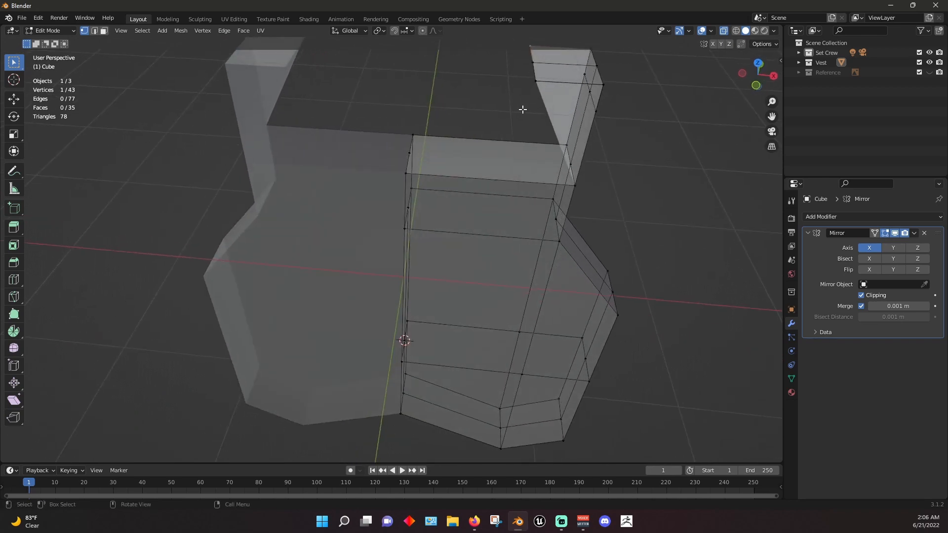
pyautogui.moveTo(699, 176); pyautogui.dragTo(125, 16, button='middle')
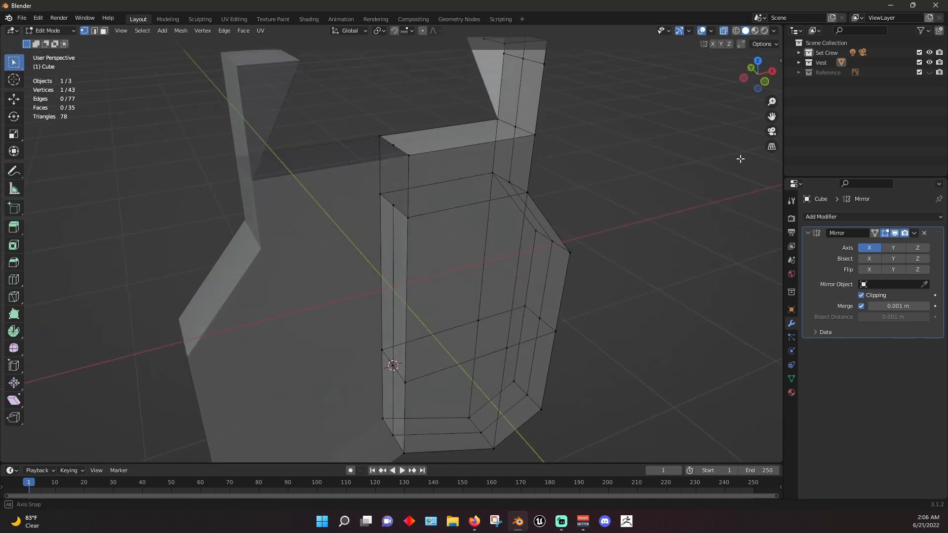
pyautogui.click(103, 31)
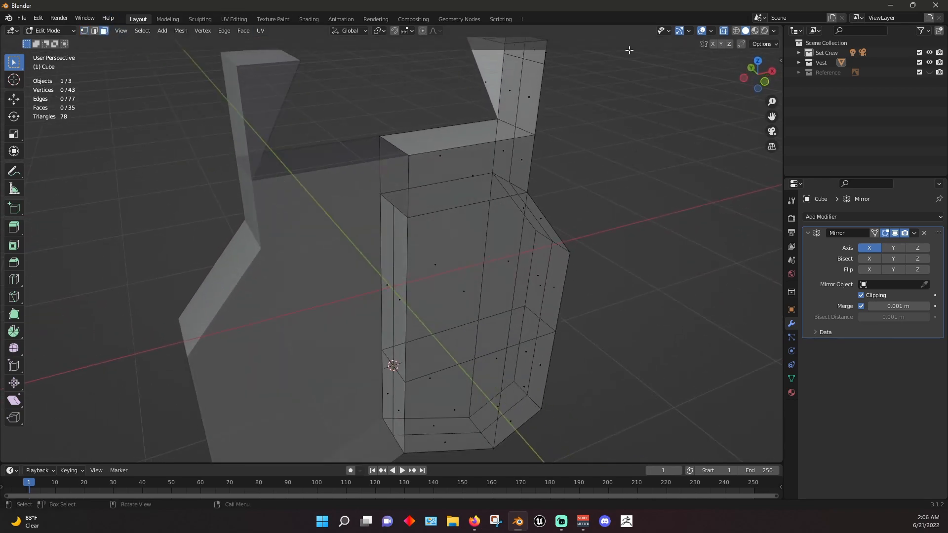
pyautogui.click(724, 30)
pyautogui.moveTo(519, 77); pyautogui.dragTo(486, 93, button='middle')
pyautogui.click(514, 94)
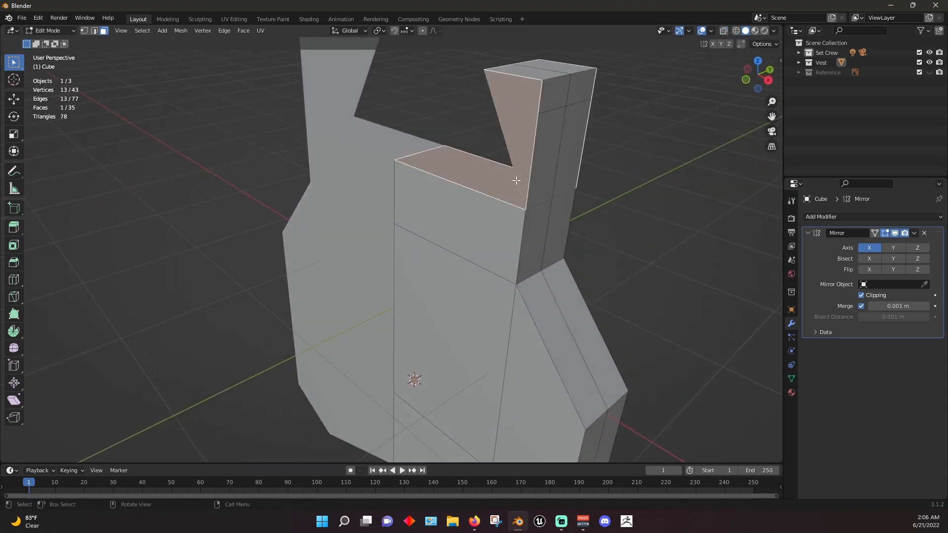
pyautogui.moveTo(516, 181); pyautogui.dragTo(631, 186, button='middle')
pyautogui.rightClick(631, 131)
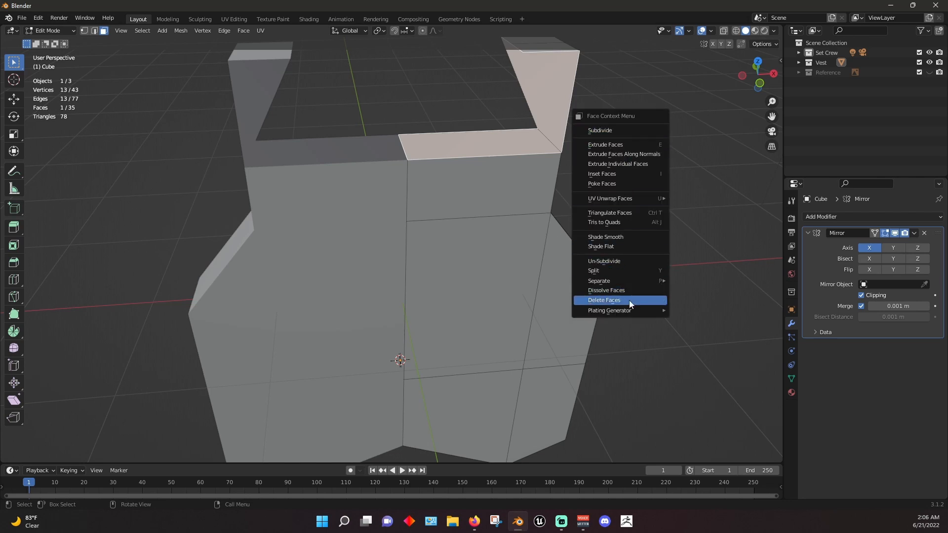
pyautogui.click(628, 300)
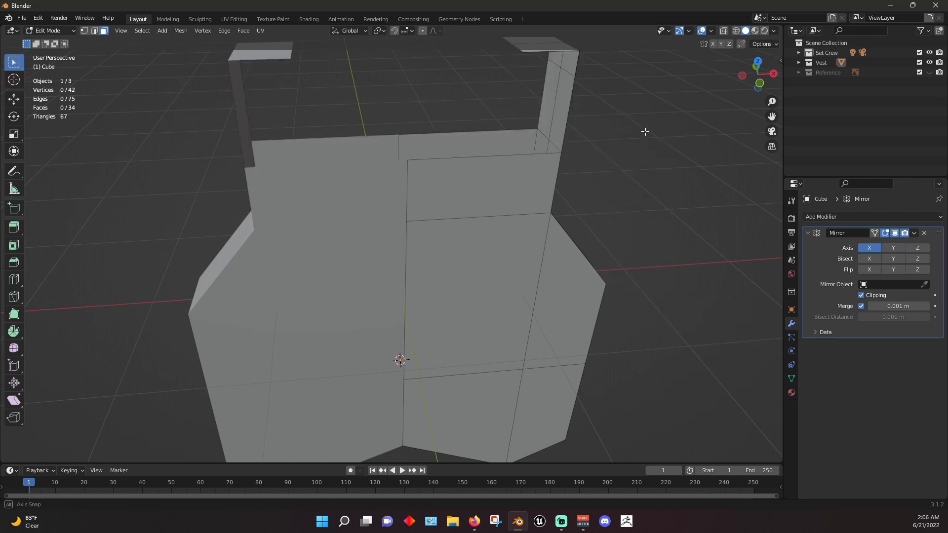
# Create an edge from the shoulder top's front inner corner to the notch's front centre vertex, and join the notch's front and back centre vertices
pyautogui.moveTo(645, 132); pyautogui.dragTo(641, 149, button='middle')
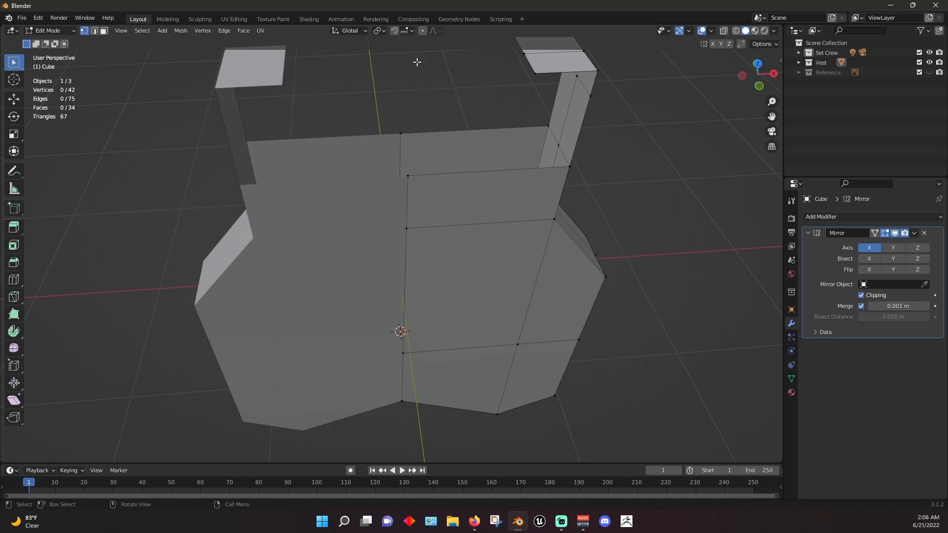
pyautogui.click(536, 73)
pyautogui.keyDown('shift'); pyautogui.click(407, 175); pyautogui.keyUp('shift')
pyautogui.press('f')
pyautogui.click(402, 136)
pyautogui.keyDown('shift'); pyautogui.click(409, 177); pyautogui.keyUp('shift')
pyautogui.moveTo(493, 95); pyautogui.dragTo(575, 105, button='middle')
pyautogui.scroll(-3, 553, 111)
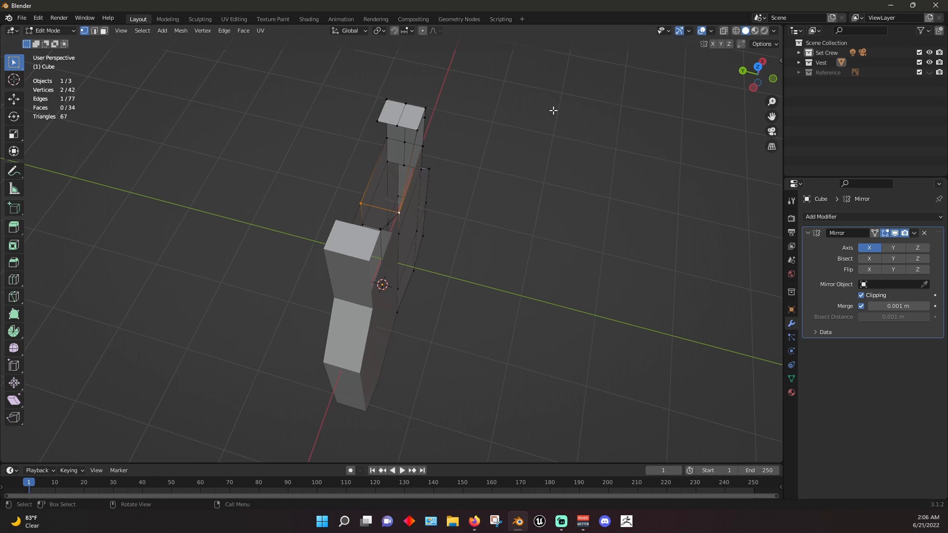
# Dissolve the middle vertex on the shoulder top's inner edge and connect the back inner corner to the notch's back centre vertex
pyautogui.click(394, 127)
pyautogui.rightClick(397, 122)
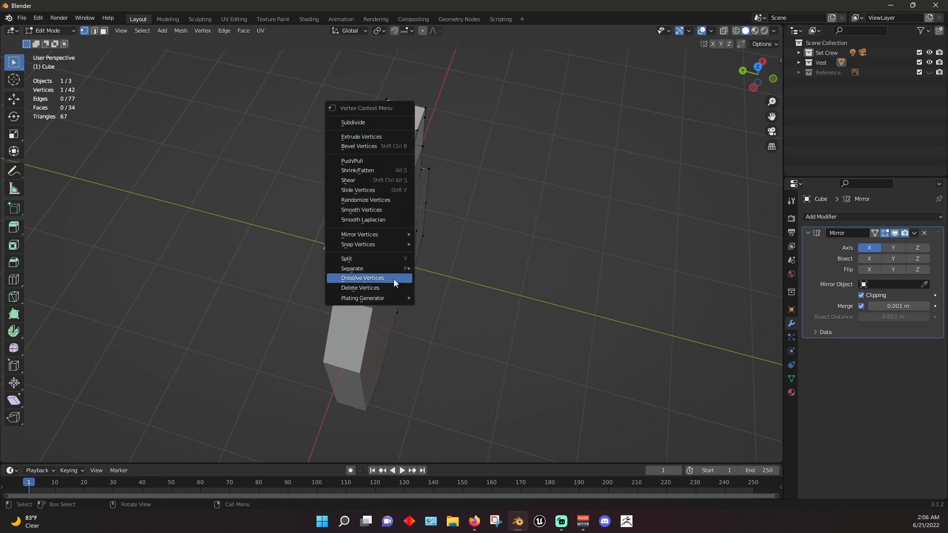
pyautogui.click(392, 278)
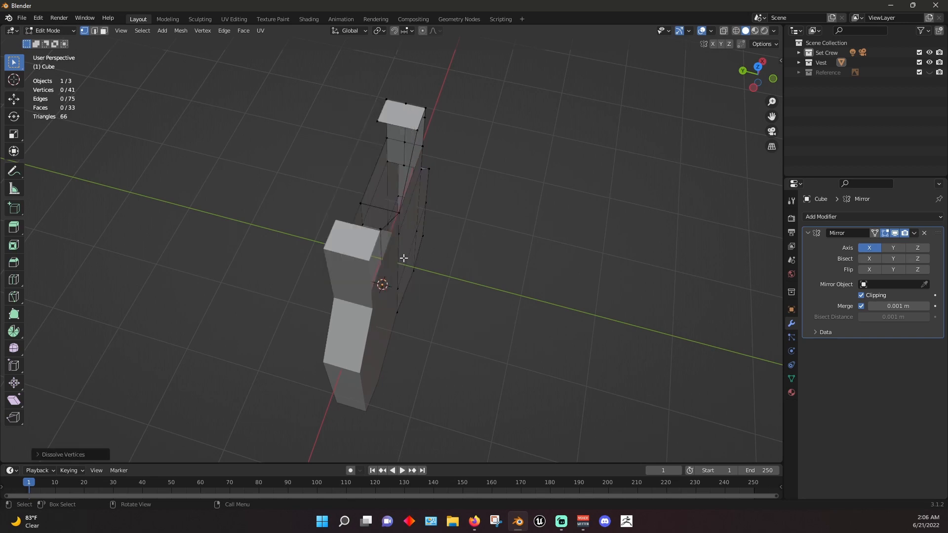
pyautogui.click(377, 121)
pyautogui.keyDown('shift'); pyautogui.click(360, 203); pyautogui.keyUp('shift')
pyautogui.press('f')
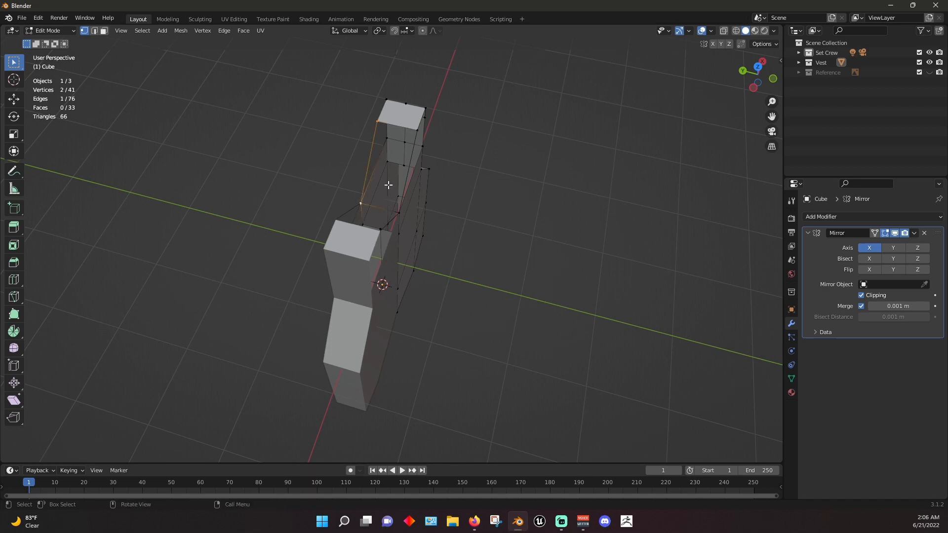
# Fill the back face of the shoulder from its five boundary vertices, from the shoulder top and outer side to the notch centre
pyautogui.moveTo(388, 184); pyautogui.dragTo(552, 106, button='middle')
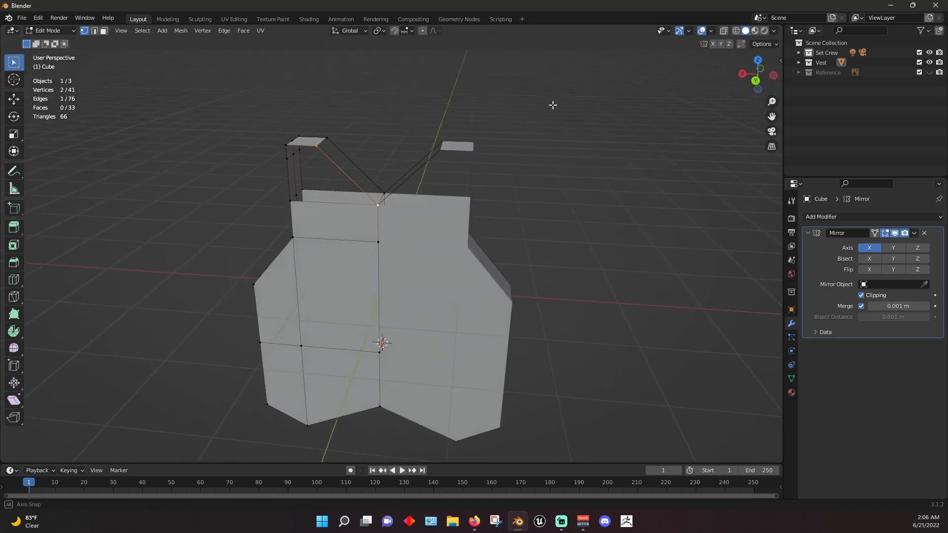
pyautogui.click(287, 143)
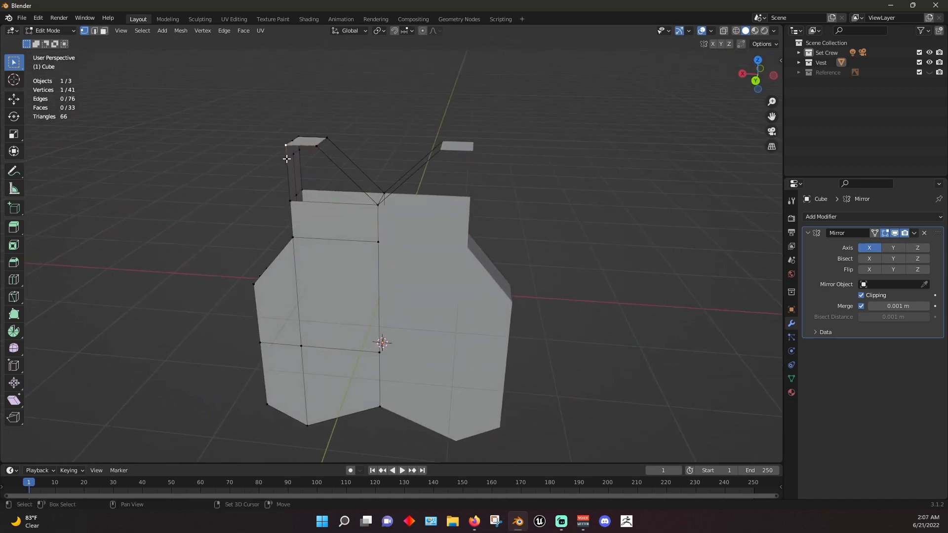
pyautogui.keyDown('shift'); pyautogui.click(287, 159); pyautogui.keyUp('shift')
pyautogui.keyDown('shift'); pyautogui.click(289, 201); pyautogui.keyUp('shift')
pyautogui.keyDown('shift'); pyautogui.click(376, 205); pyautogui.keyUp('shift')
pyautogui.keyDown('shift'); pyautogui.click(314, 146); pyautogui.keyUp('shift')
pyautogui.press('f')
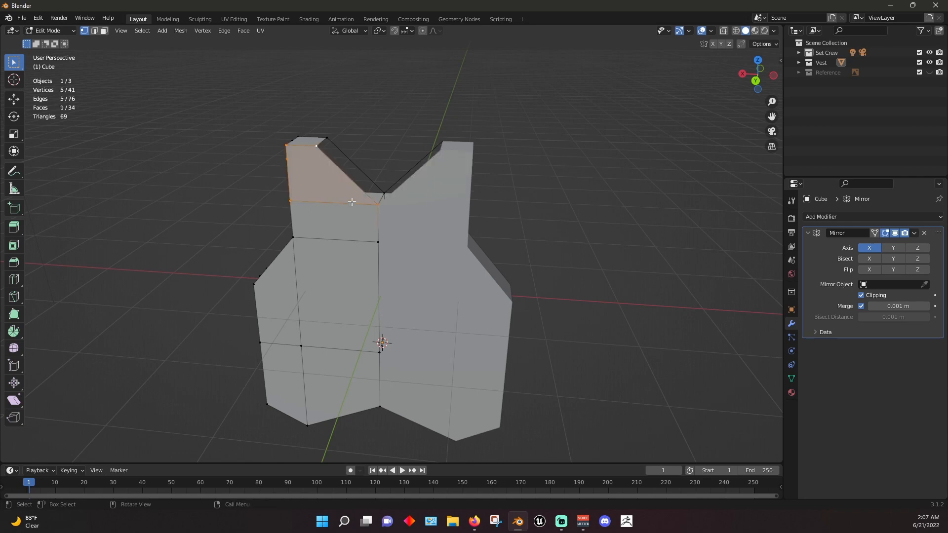
# Fill the sloped notch face between the front and back edges of the shoulder
pyautogui.moveTo(352, 200); pyautogui.dragTo(467, 153, button='middle')
pyautogui.click(344, 125)
pyautogui.keyDown('shift'); pyautogui.click(382, 120); pyautogui.keyUp('shift')
pyautogui.press('f')
# Fill the front face of the shoulder from its five boundary vertices, undoing the fill that includes a wrong corner
pyautogui.keyDown('shift'); pyautogui.click(462, 158); pyautogui.keyUp('shift')
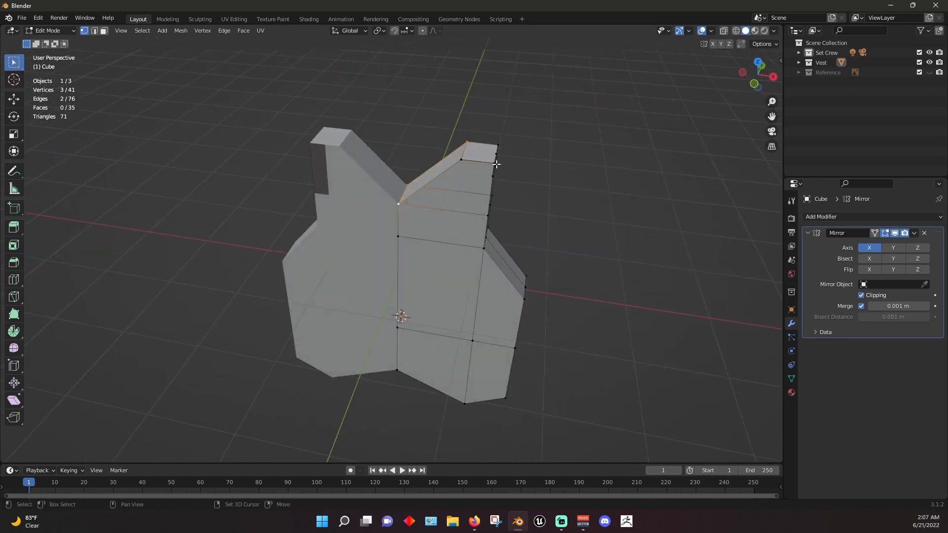
pyautogui.keyDown('shift'); pyautogui.click(494, 164); pyautogui.keyUp('shift')
pyautogui.moveTo(538, 193); pyautogui.dragTo(582, 170, button='middle')
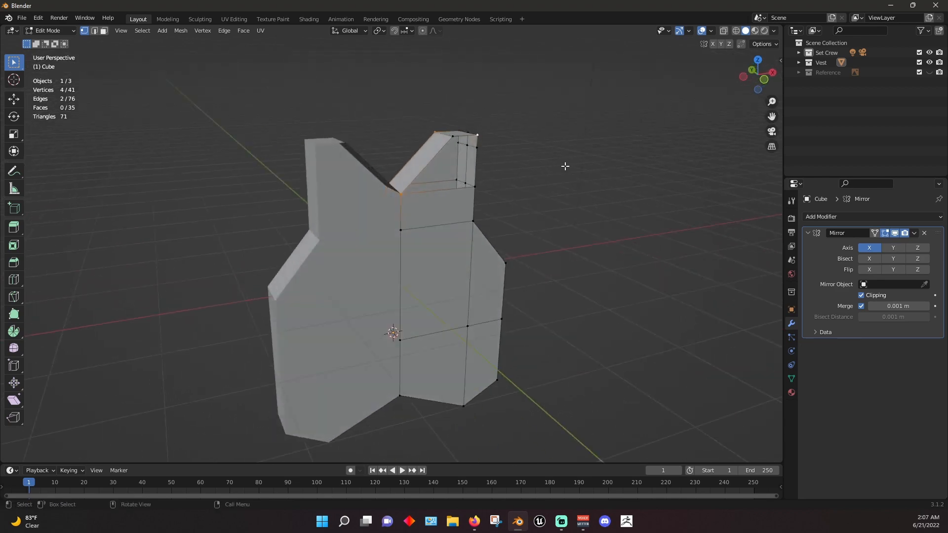
pyautogui.keyDown('shift'); pyautogui.click(477, 146); pyautogui.keyUp('shift')
pyautogui.keyDown('shift'); pyautogui.click(474, 187); pyautogui.keyUp('shift')
pyautogui.press('f')
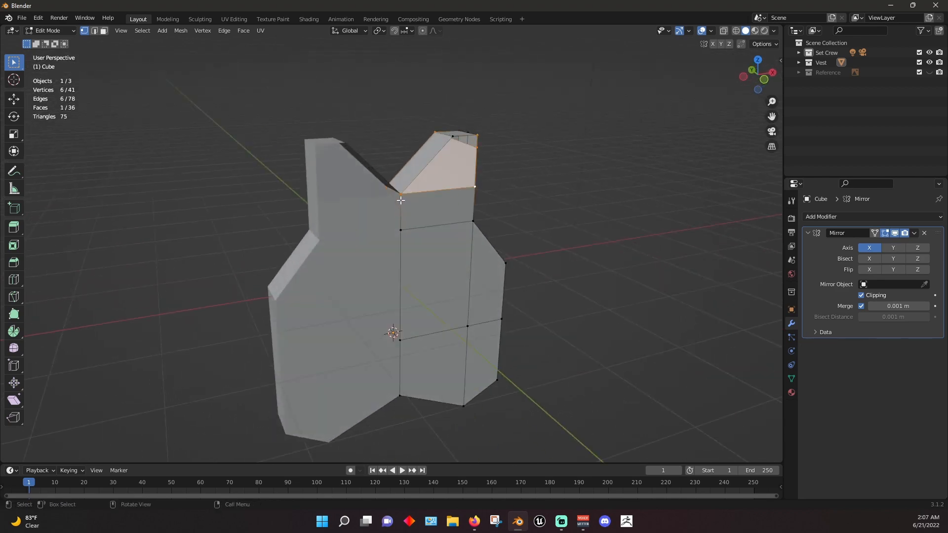
pyautogui.hotkey('ctrl', 'z')
pyautogui.hotkey('ctrl', 'z')
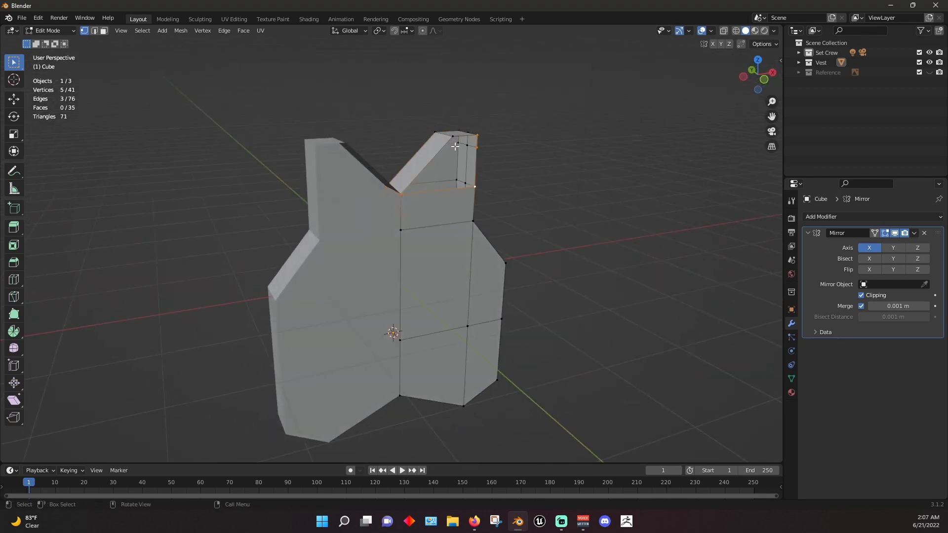
pyautogui.keyDown('shift'); pyautogui.click(452, 136); pyautogui.keyUp('shift')
pyautogui.moveTo(479, 214); pyautogui.dragTo(503, 196, button='middle')
pyautogui.press('f')
# Compare the vest's outline with the reference image in front view and hide the reference again
pyautogui.press('`')
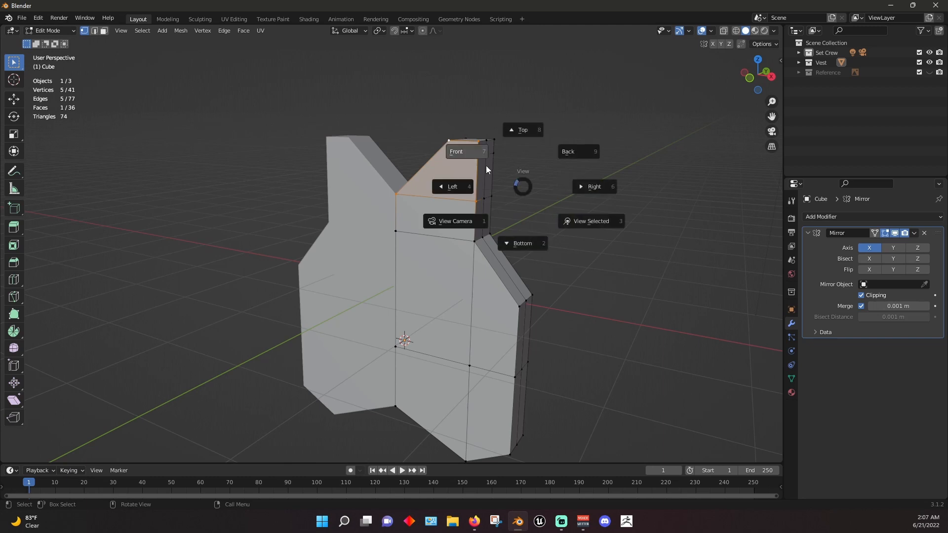
pyautogui.click(489, 158)
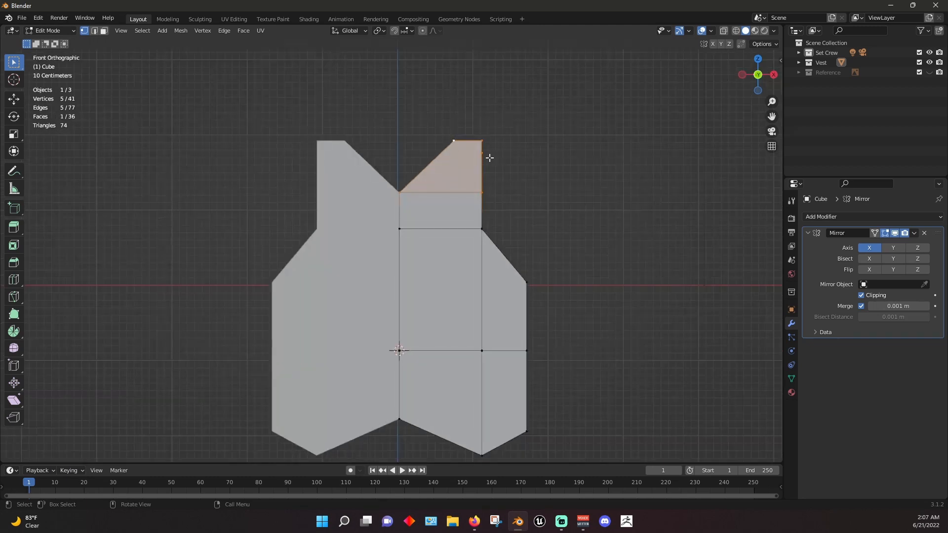
pyautogui.click(920, 72)
pyautogui.scroll(-1, 691, 197)
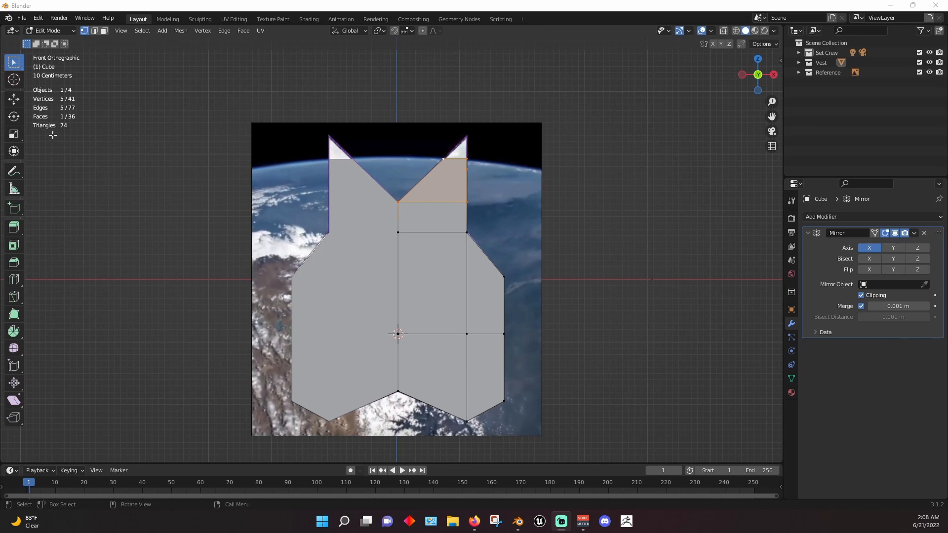
pyautogui.click(660, 188)
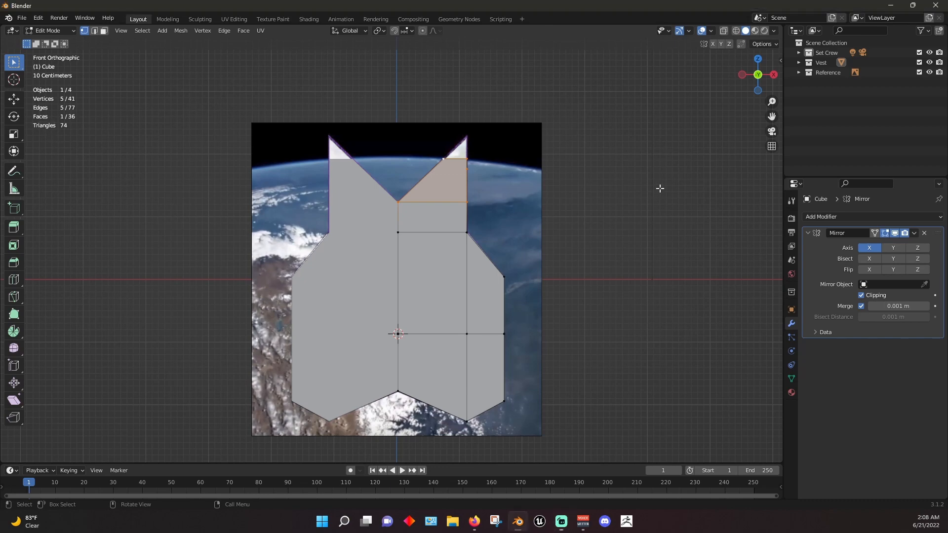
pyautogui.click(929, 72)
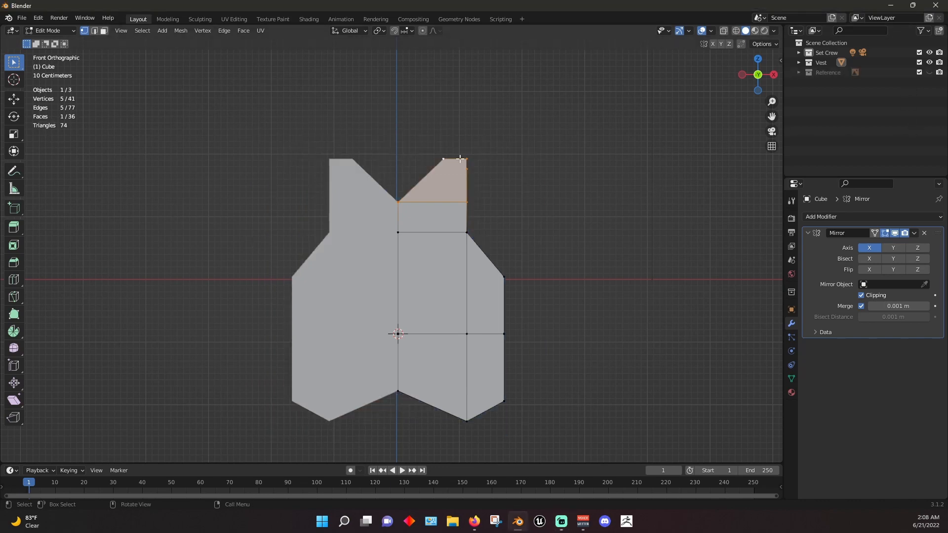
# Select the whole mesh and check the half vest with the Mirror modifier's viewport display switched off, restoring the display
pyautogui.press('a')
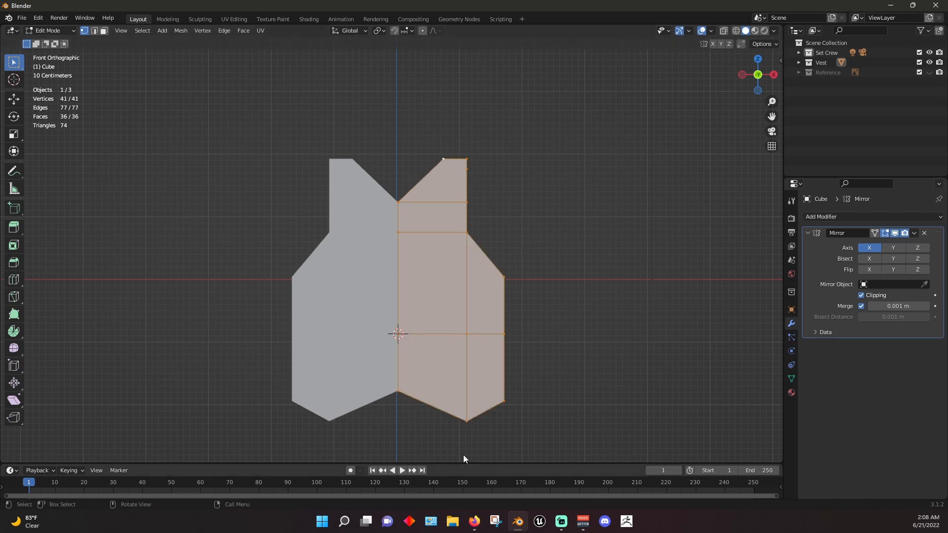
pyautogui.click(894, 233)
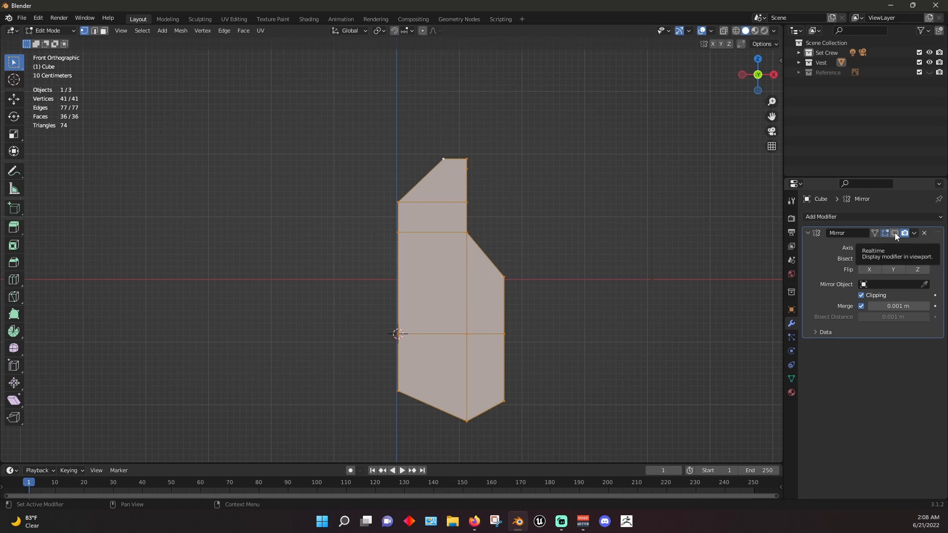
pyautogui.click(894, 233)
# Compare the vest's mesh statistics between Object Mode and Edit Mode, ending in Object Mode
pyautogui.press('Tab')
pyautogui.moveTo(567, 178); pyautogui.dragTo(469, 120, button='middle')
pyautogui.click(64, 31)
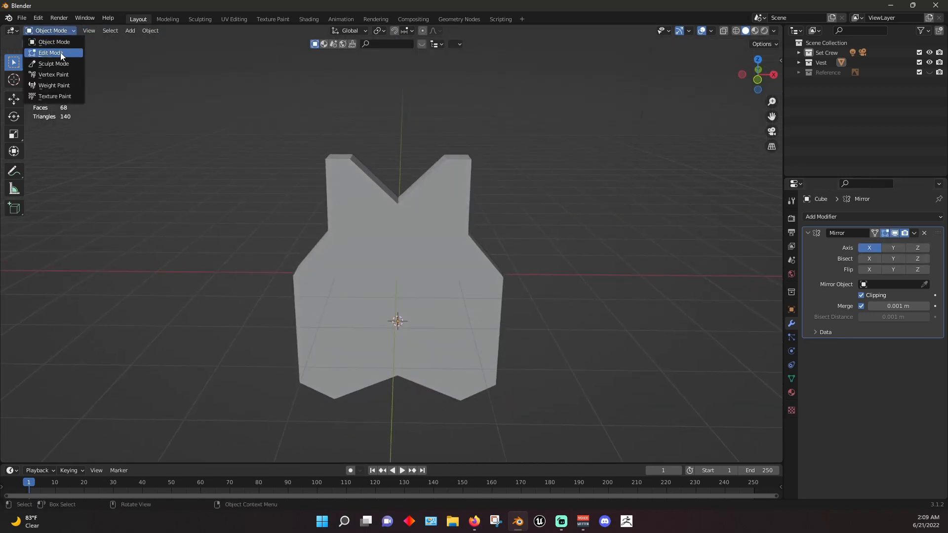
pyautogui.click(60, 52)
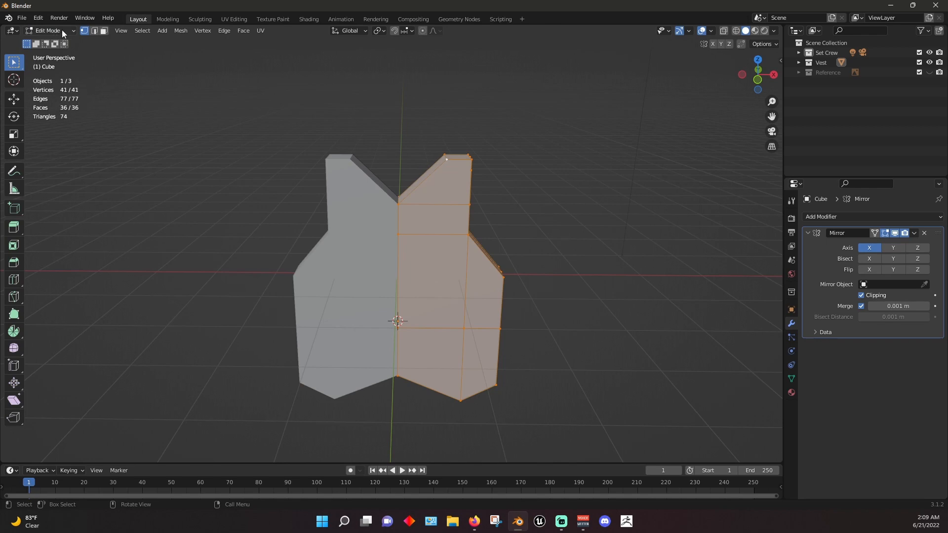
pyautogui.click(47, 31)
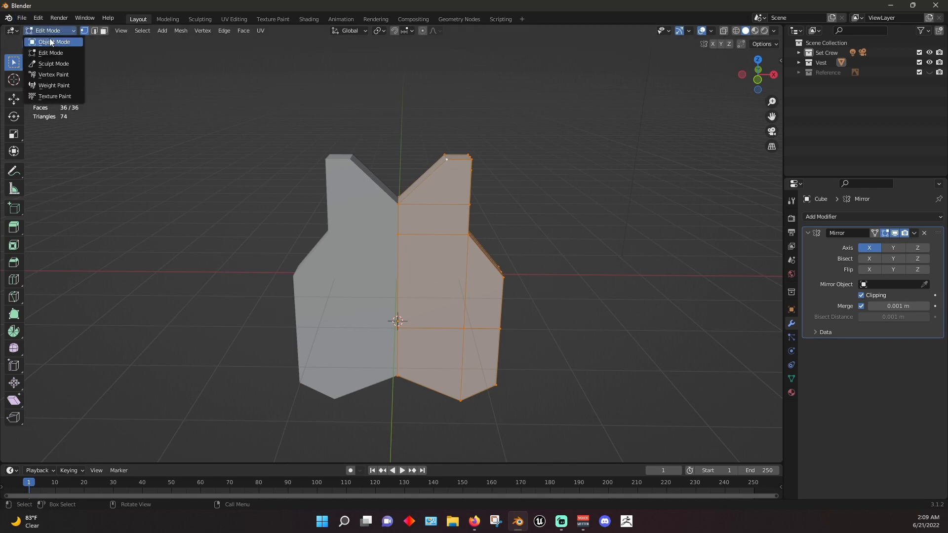
pyautogui.click(55, 42)
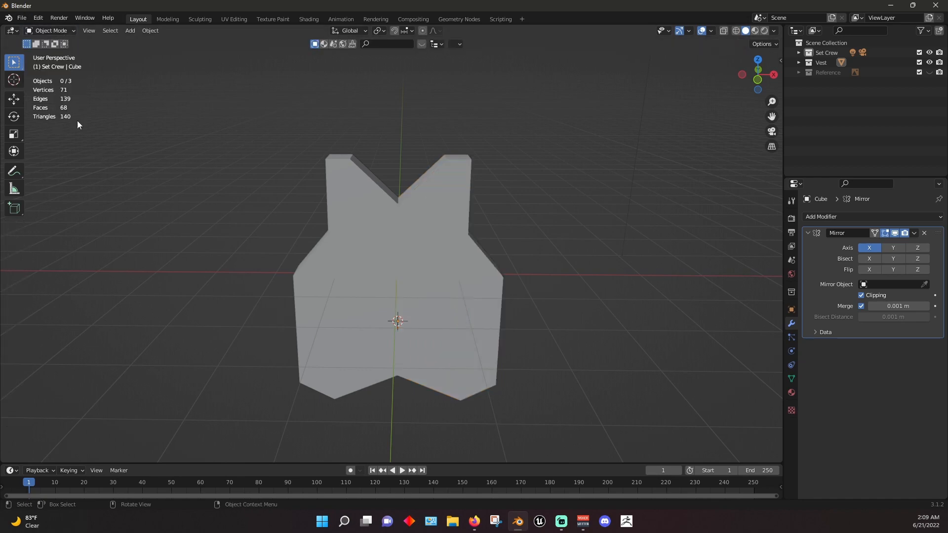
pyautogui.click(63, 30)
pyautogui.click(55, 52)
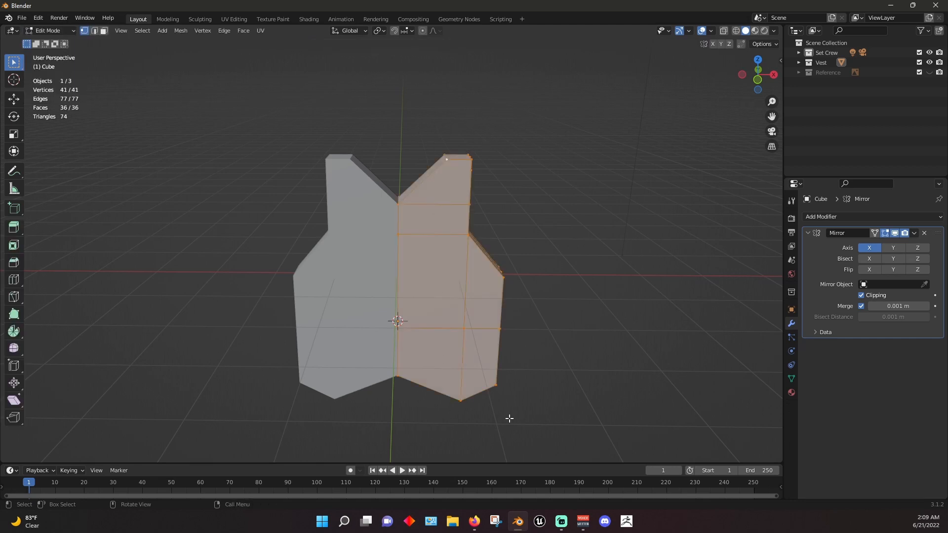
pyautogui.click(64, 31)
pyautogui.click(52, 42)
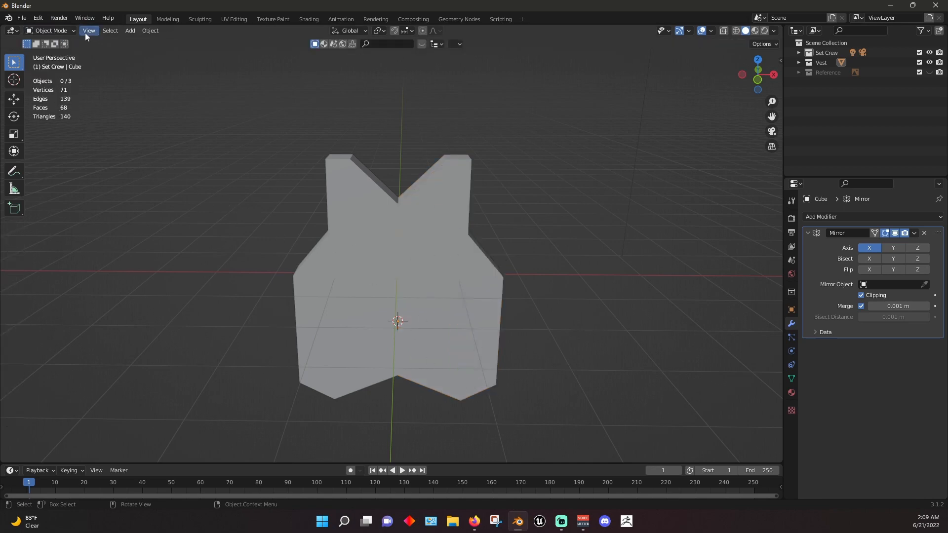
# Recheck the unapplied half mesh and its statistics in Edit Mode and return to Object Mode
pyautogui.click(66, 31)
pyautogui.click(68, 32)
pyautogui.click(56, 48)
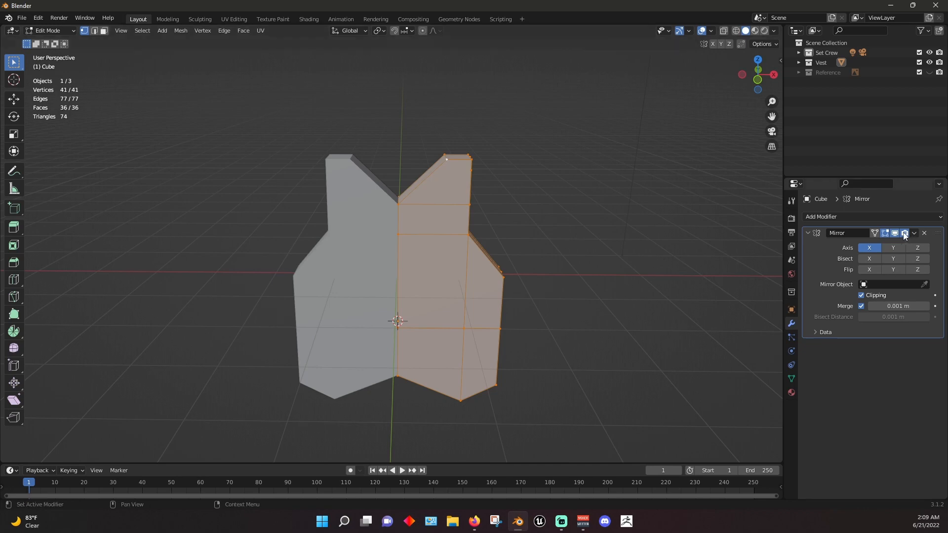
pyautogui.click(55, 33)
pyautogui.click(55, 40)
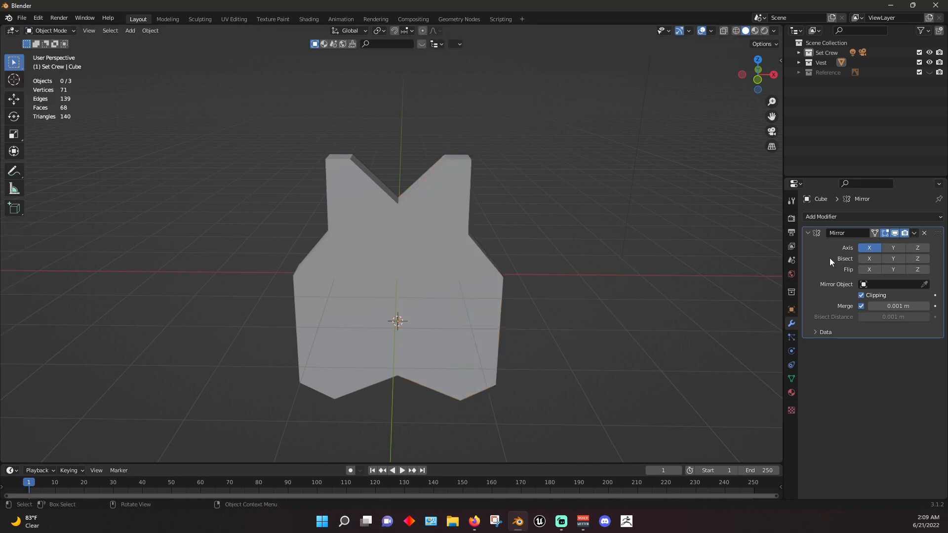
# Apply the Mirror modifier to the vest and check the full mesh in Edit Mode, ending in Object Mode
pyautogui.click(918, 235)
pyautogui.click(884, 244)
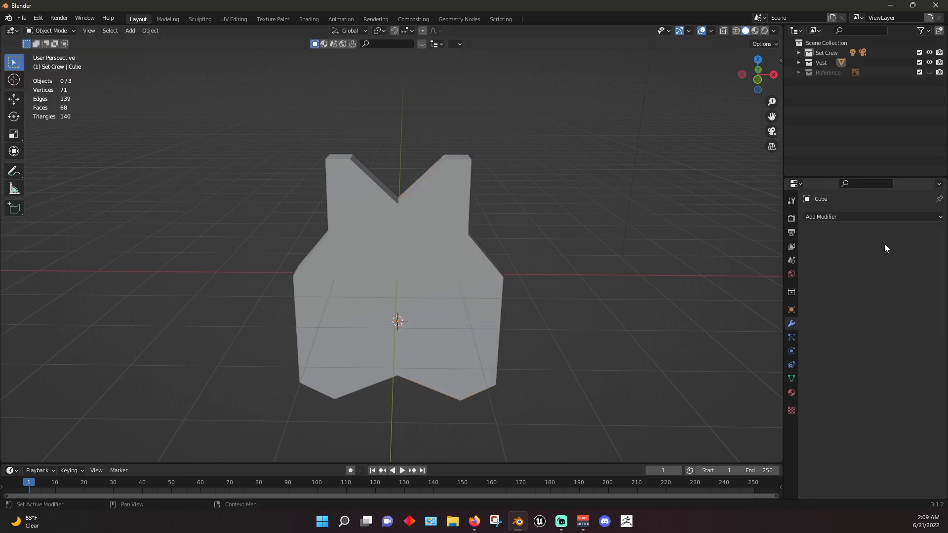
pyautogui.click(62, 31)
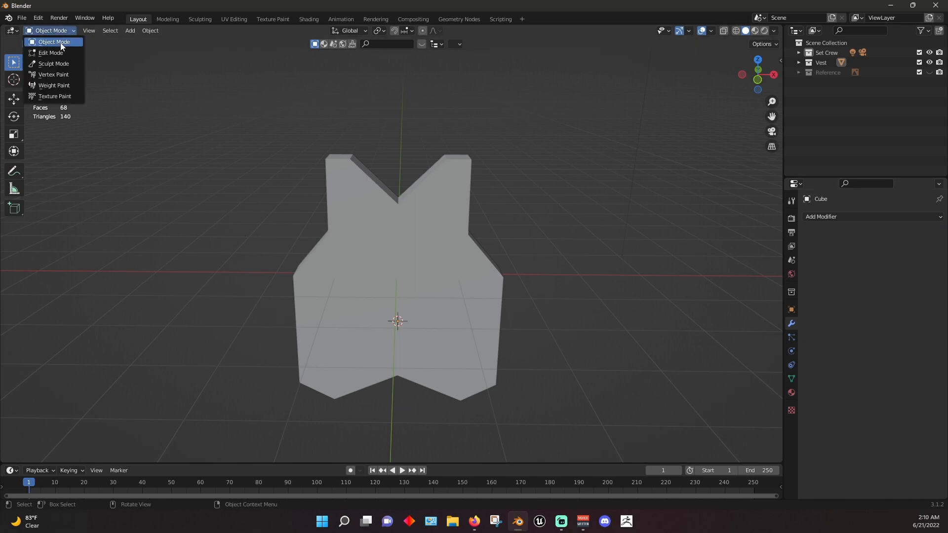
pyautogui.click(55, 42)
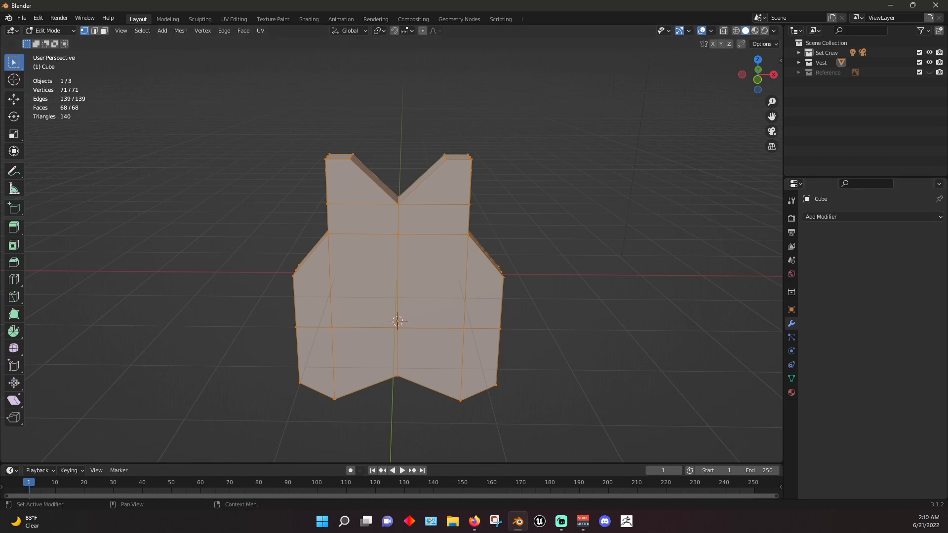
pyautogui.moveTo(640, 271); pyautogui.dragTo(197, 258, button='middle')
pyautogui.click(50, 31)
pyautogui.click(52, 37)
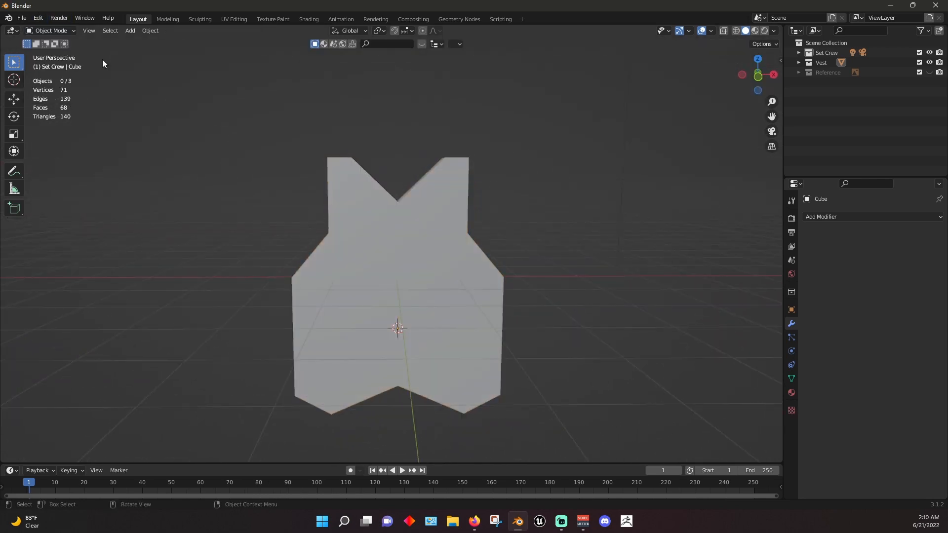
# Inspect the finished vest from several angles and end in the front orthographic view
pyautogui.moveTo(637, 269); pyautogui.dragTo(543, 209, button='middle')
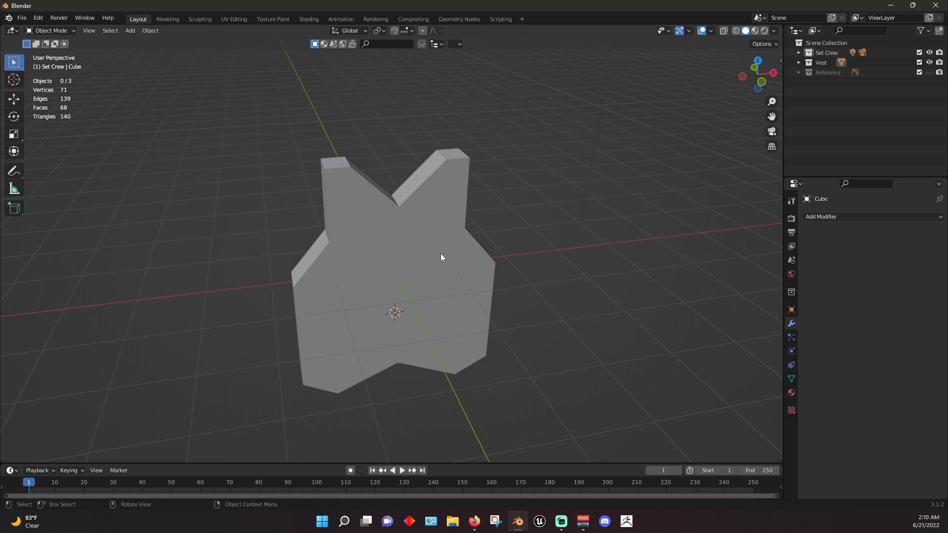
pyautogui.moveTo(458, 201); pyautogui.dragTo(234, 194, button='middle')
pyautogui.press('`')
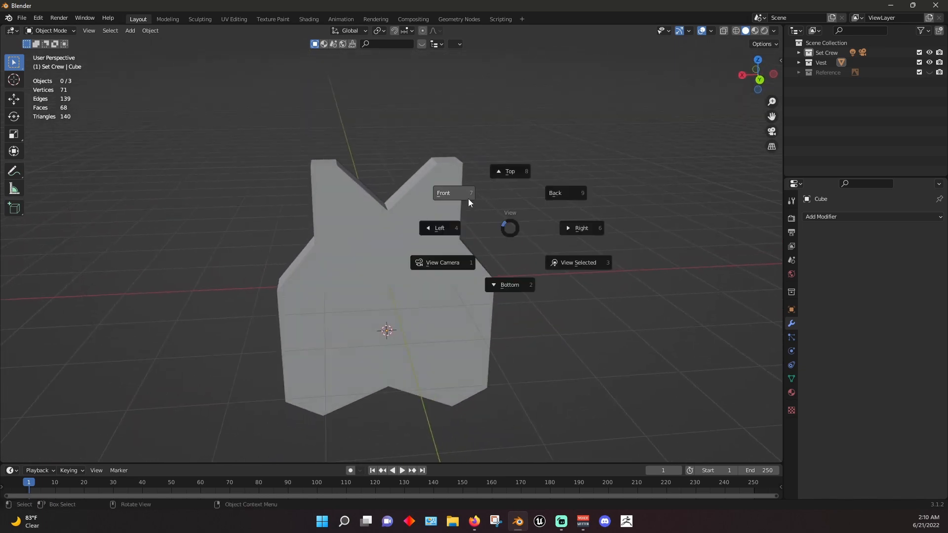
pyautogui.click(468, 198)
pyautogui.moveTo(468, 198); pyautogui.dragTo(491, 274, button='middle')
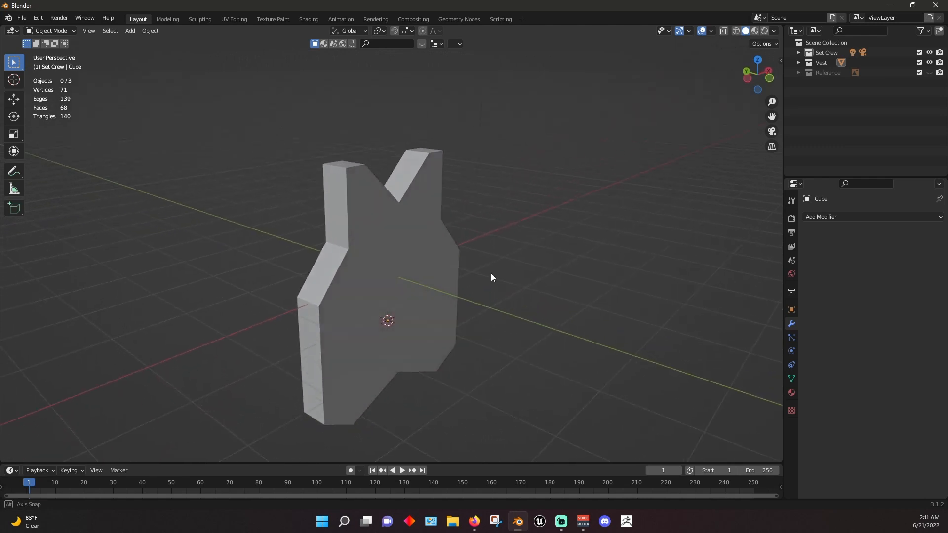
pyautogui.press('`')
pyautogui.click(437, 232)
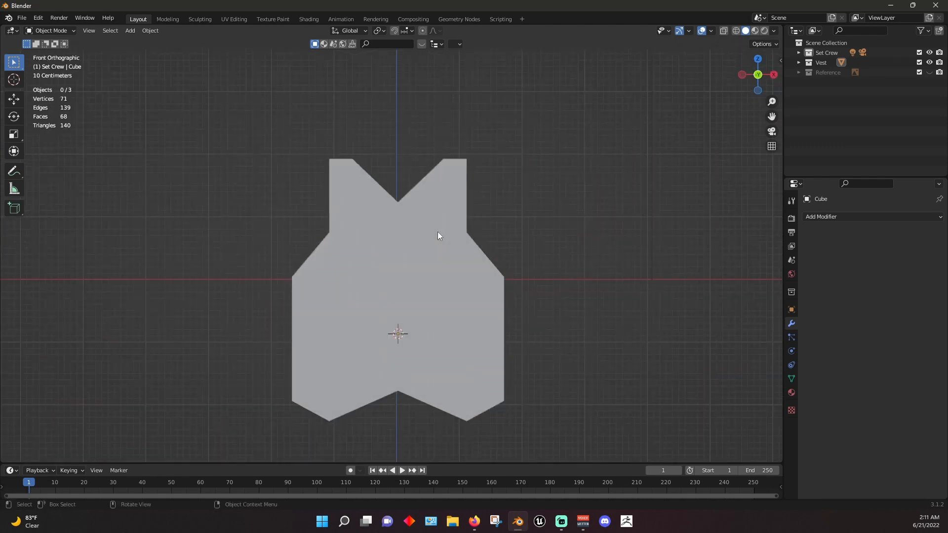